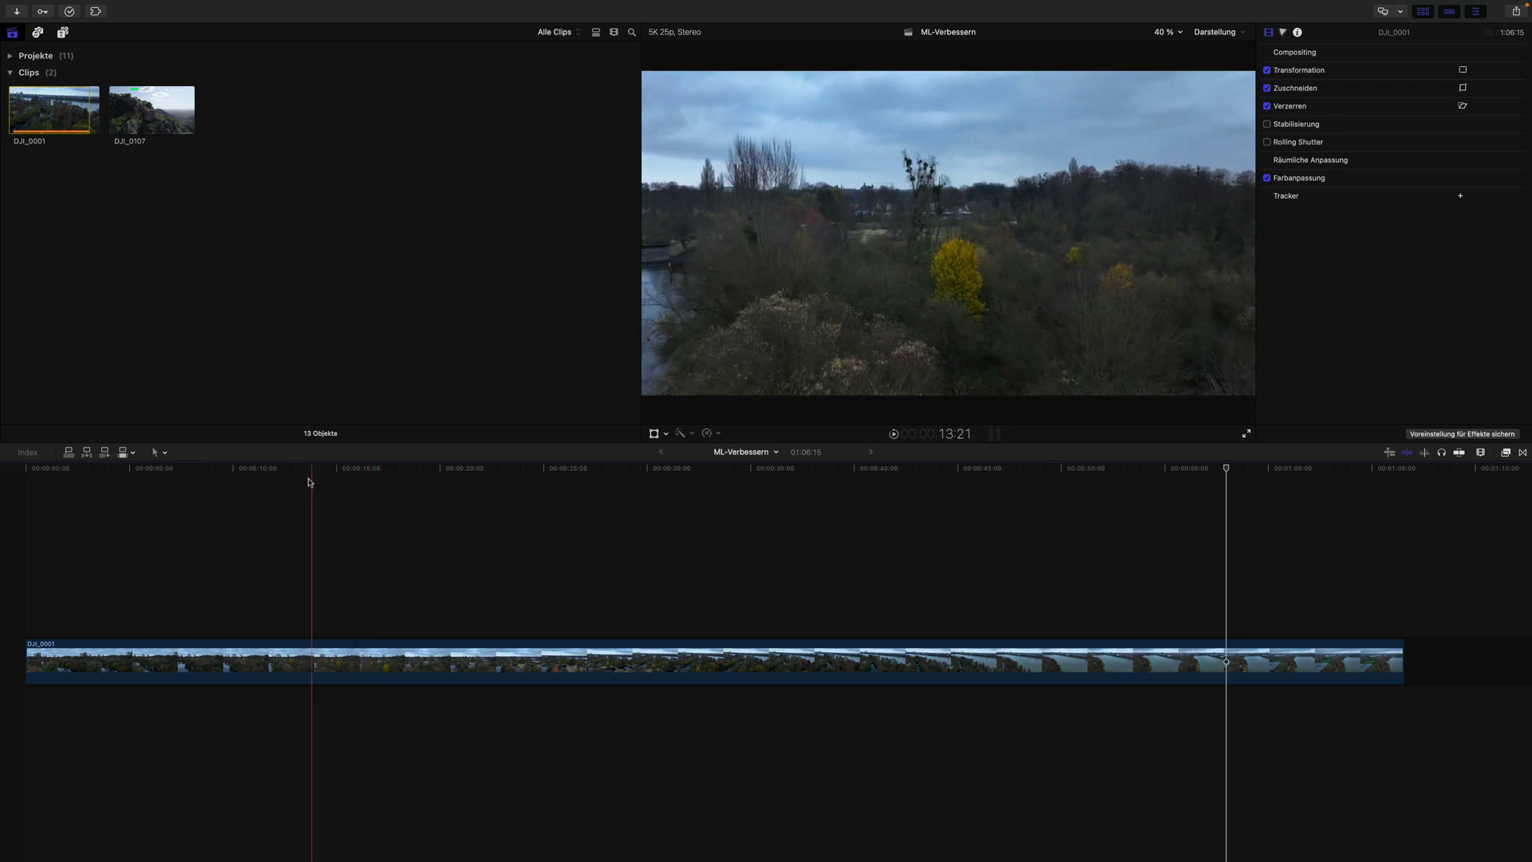
Move the playhead to a later point in the DJI_0001 drone clip.
left_click(580, 502)
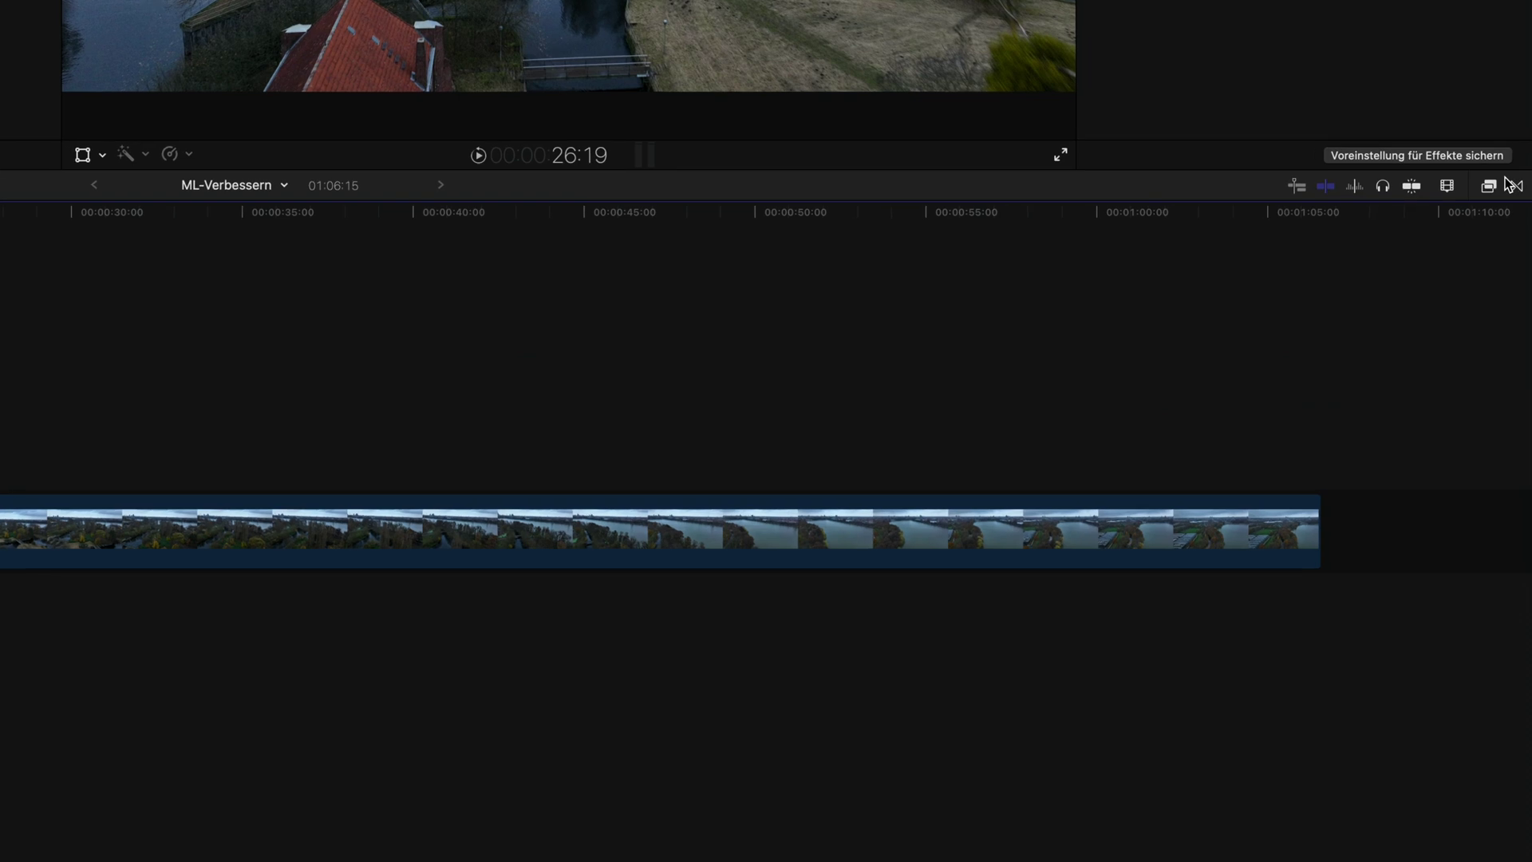
Apply Farbanpassungen from the Farbe effects to DJI_0001, then undo it.
left_click(1489, 167)
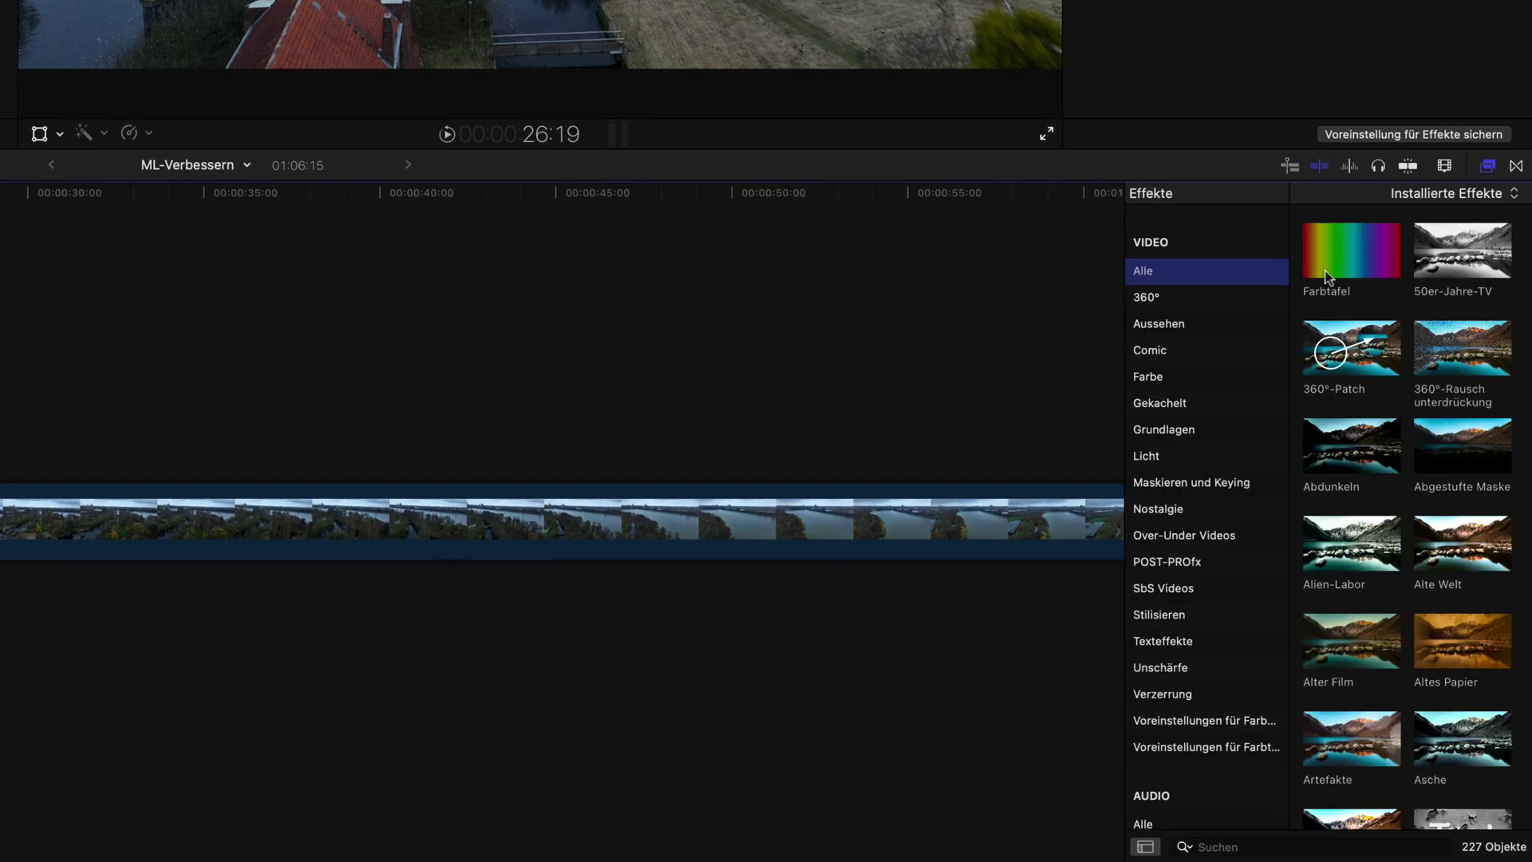
left_click(1151, 379)
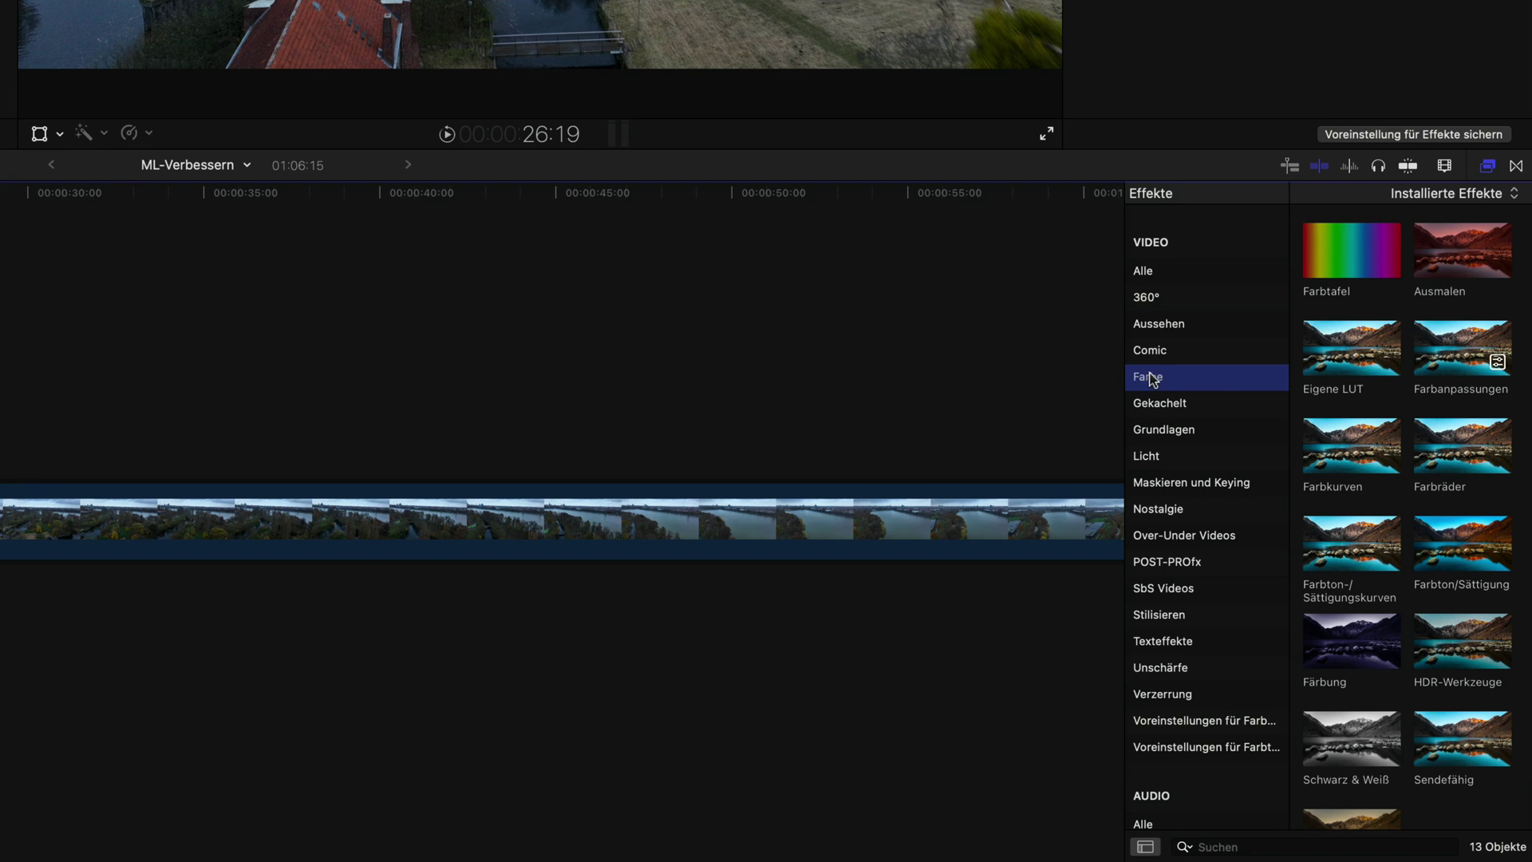
left_click_drag(1454, 355, 965, 527)
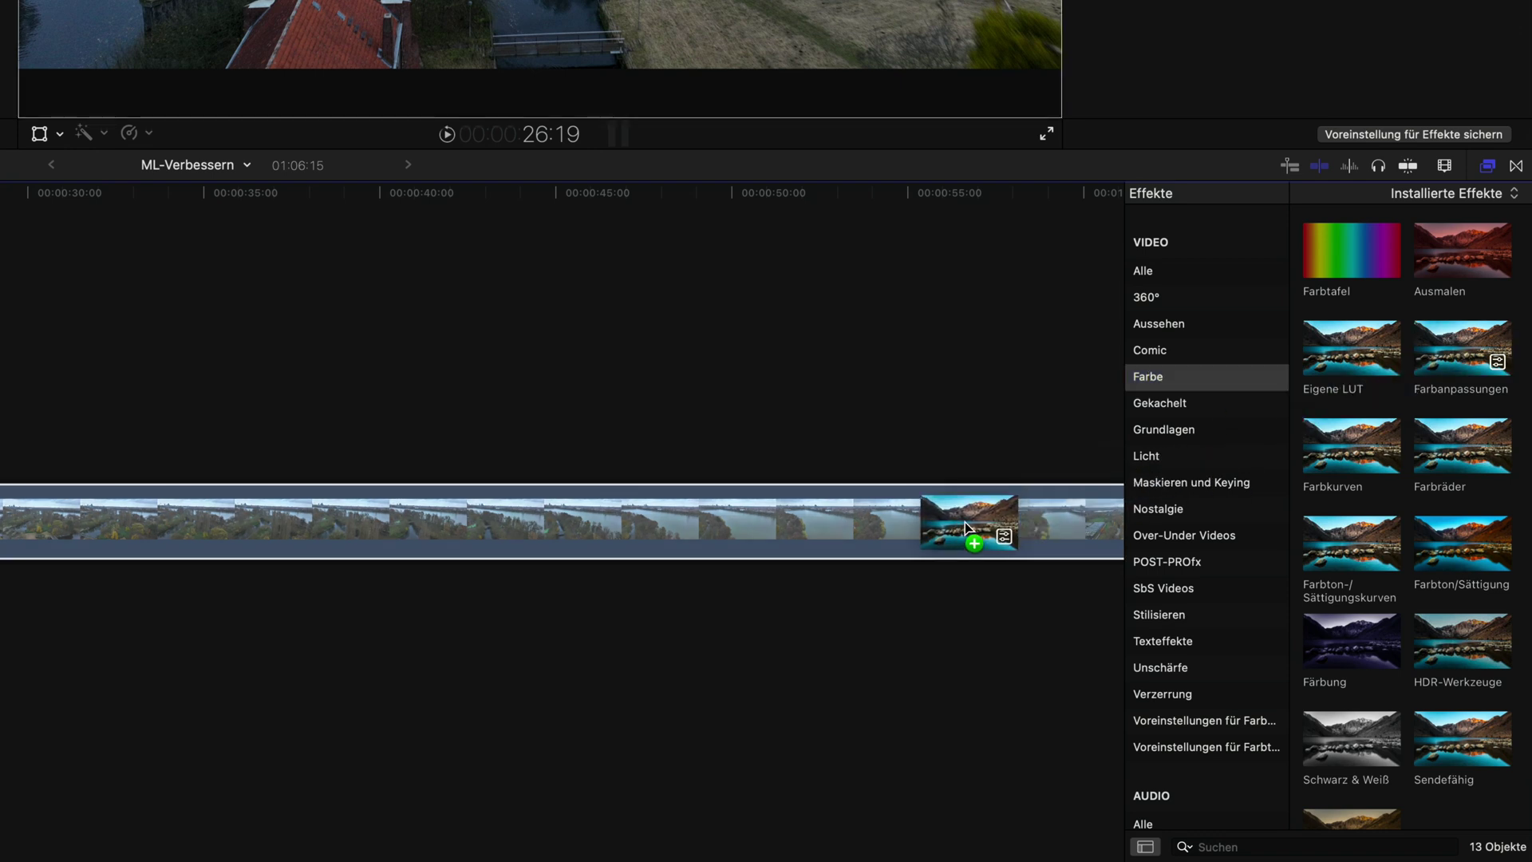
left_click_drag(965, 526, 966, 527)
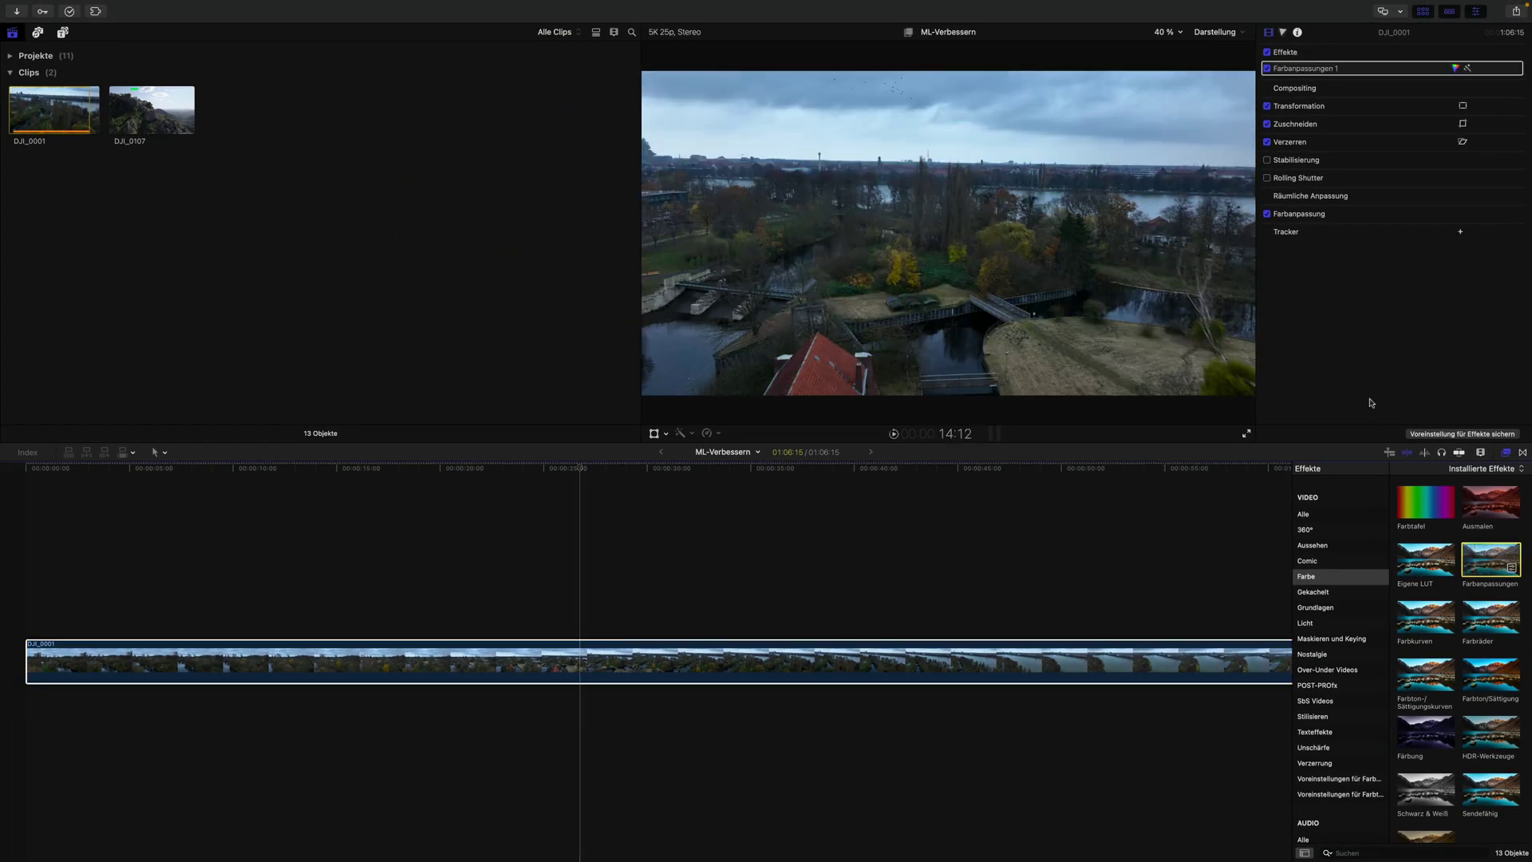
left_click(1343, 340)
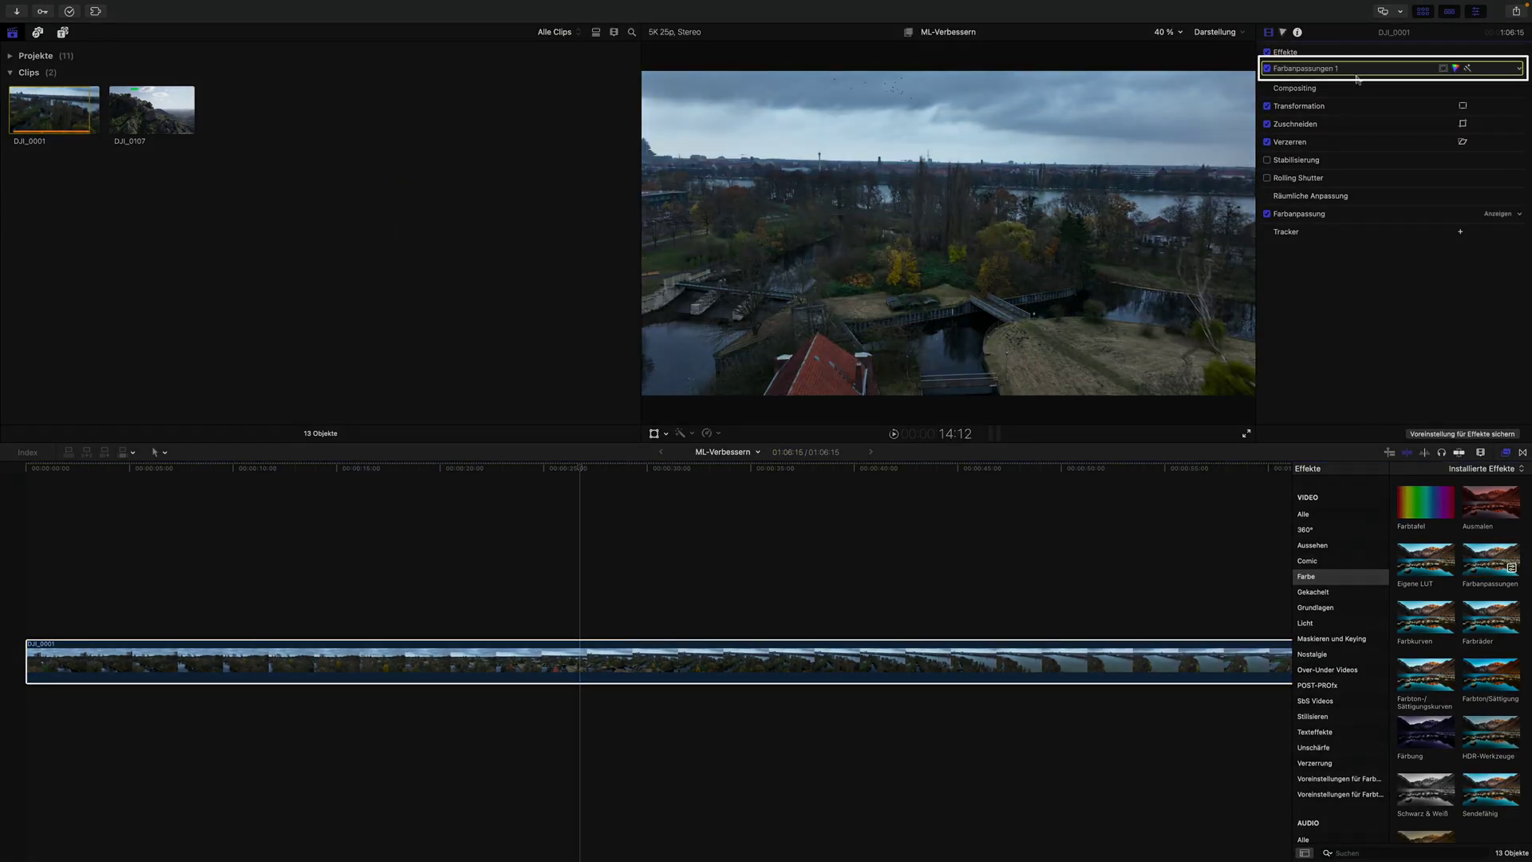
key("super+z")
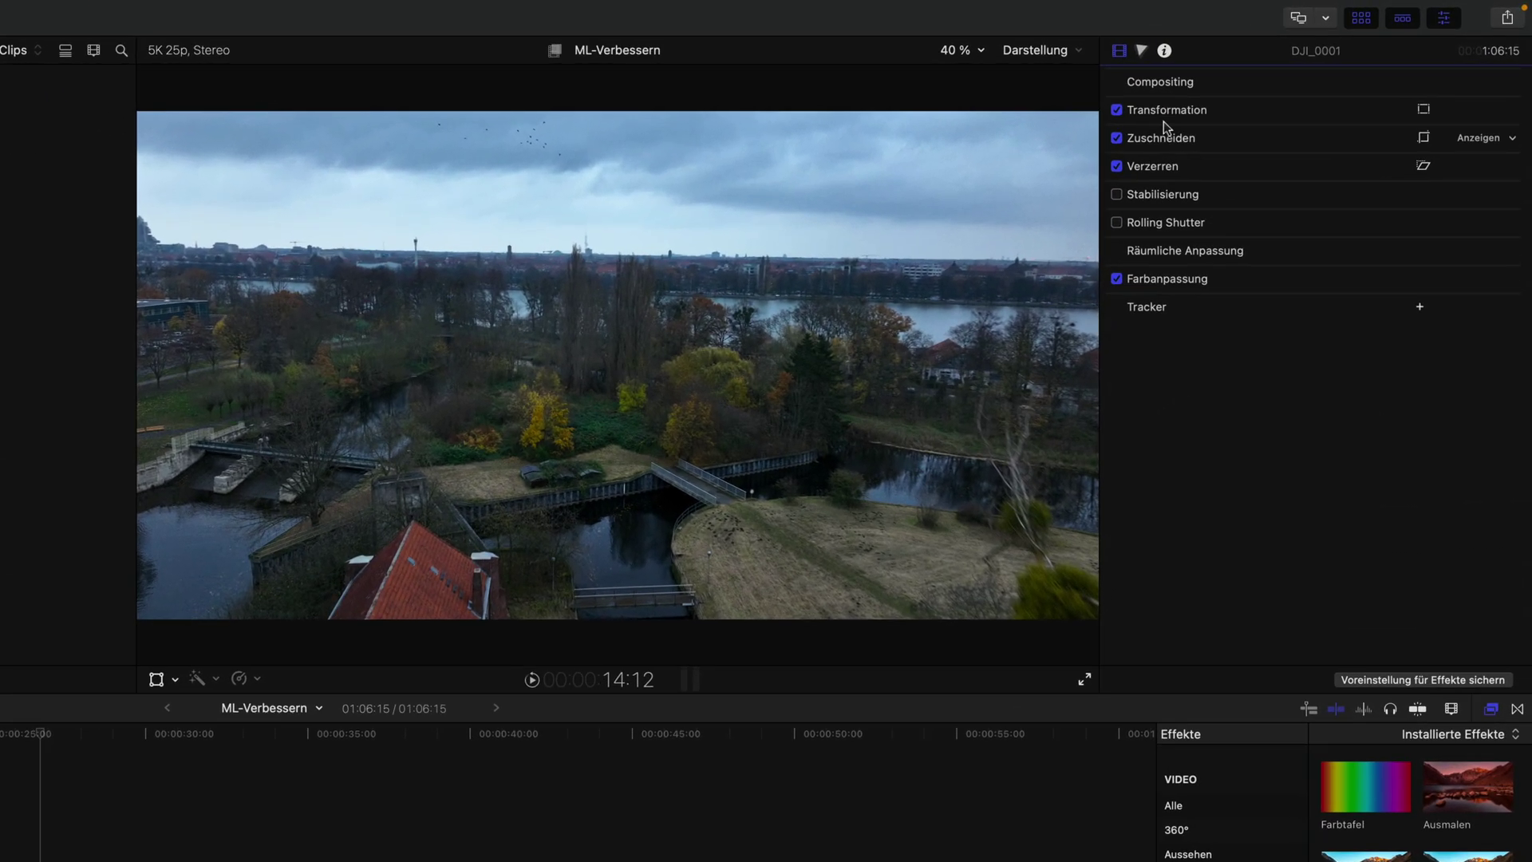
left_click(1135, 54)
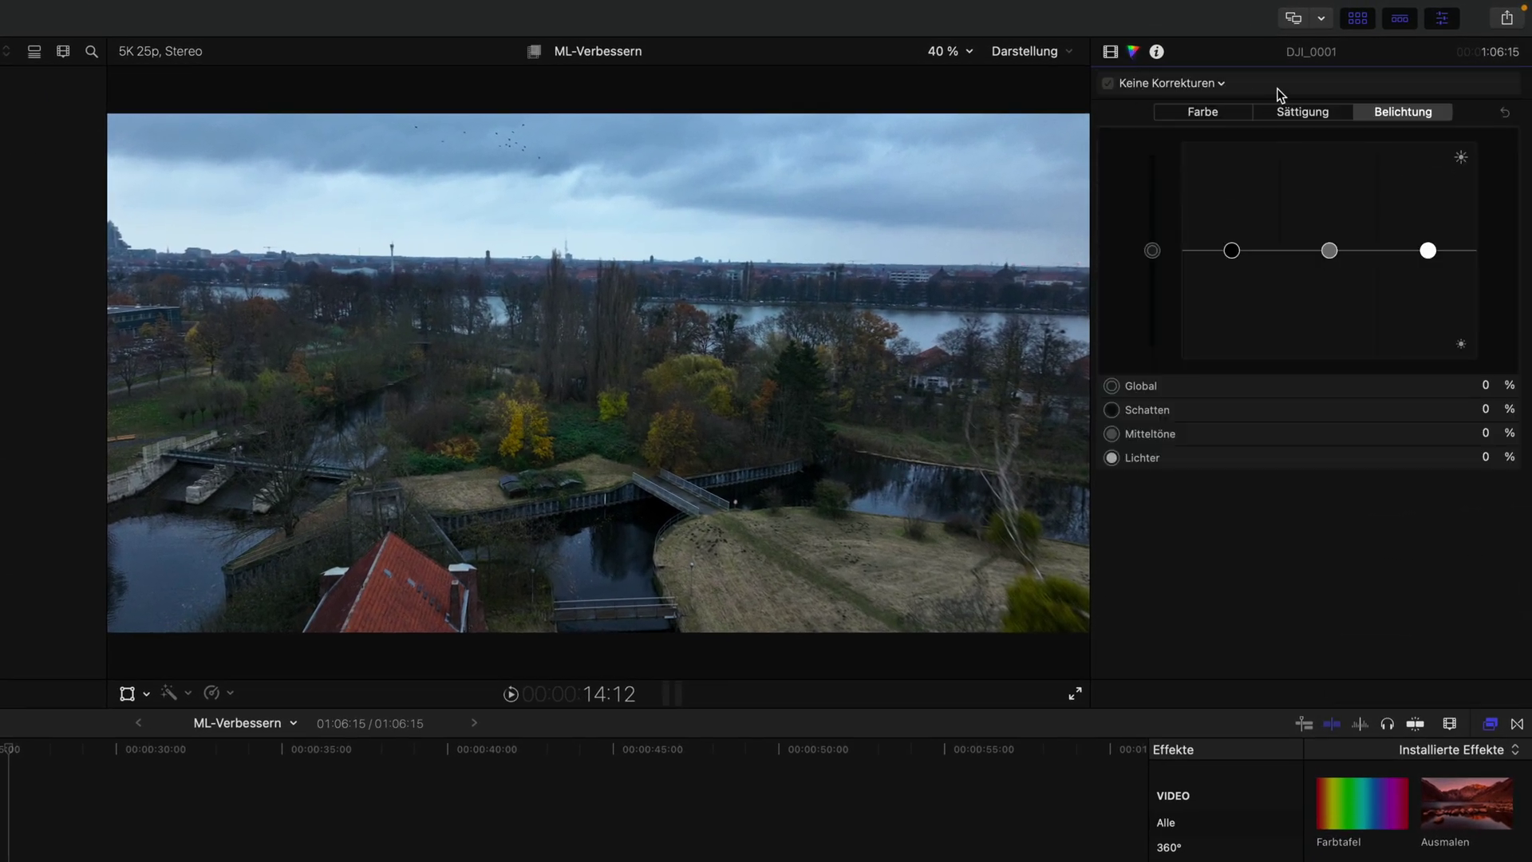
left_click(1219, 85)
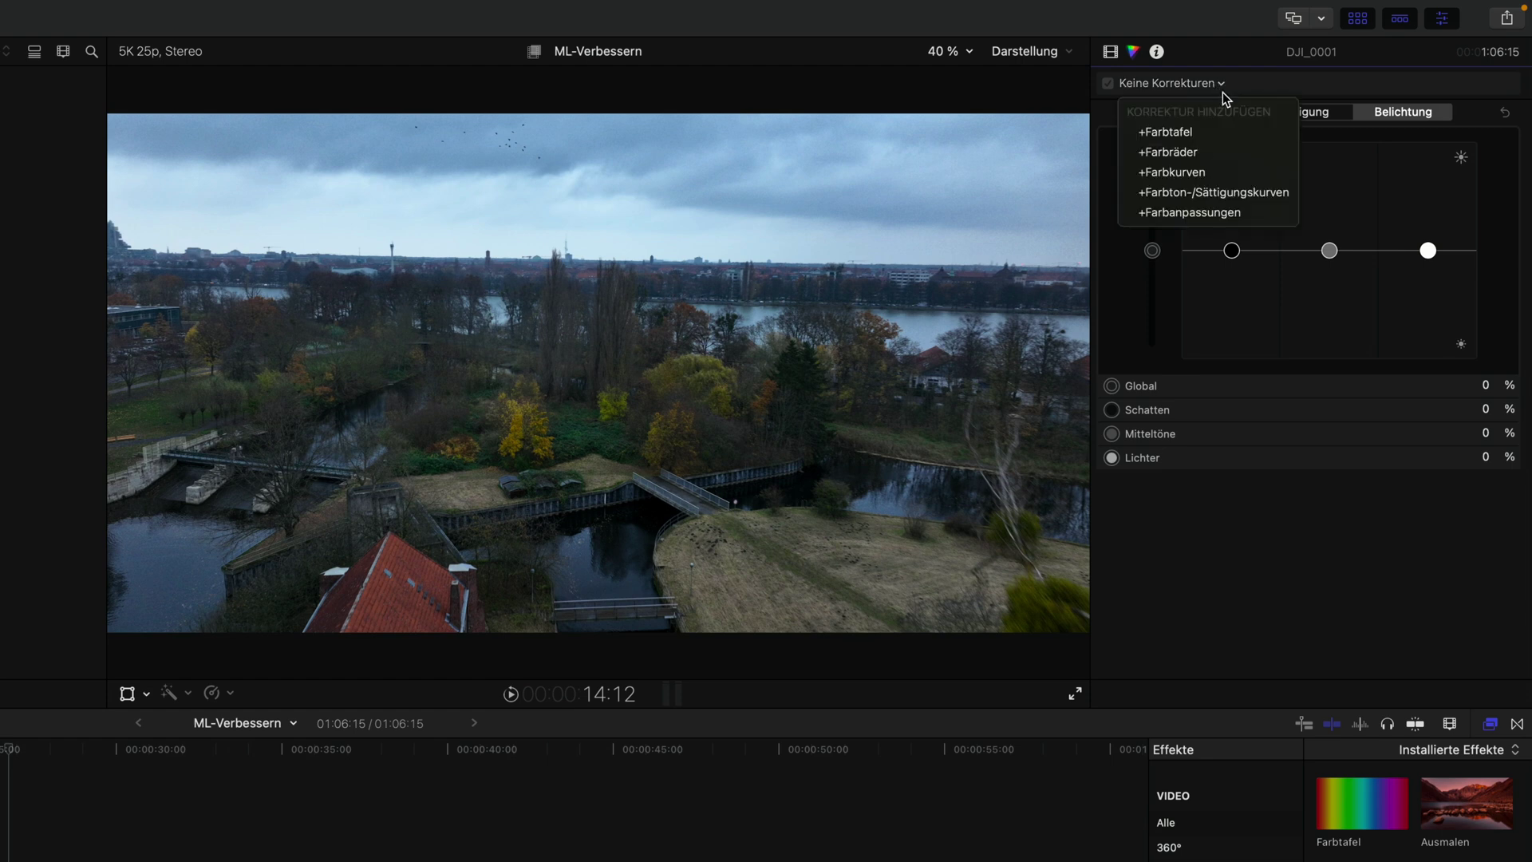
left_click(1280, 213)
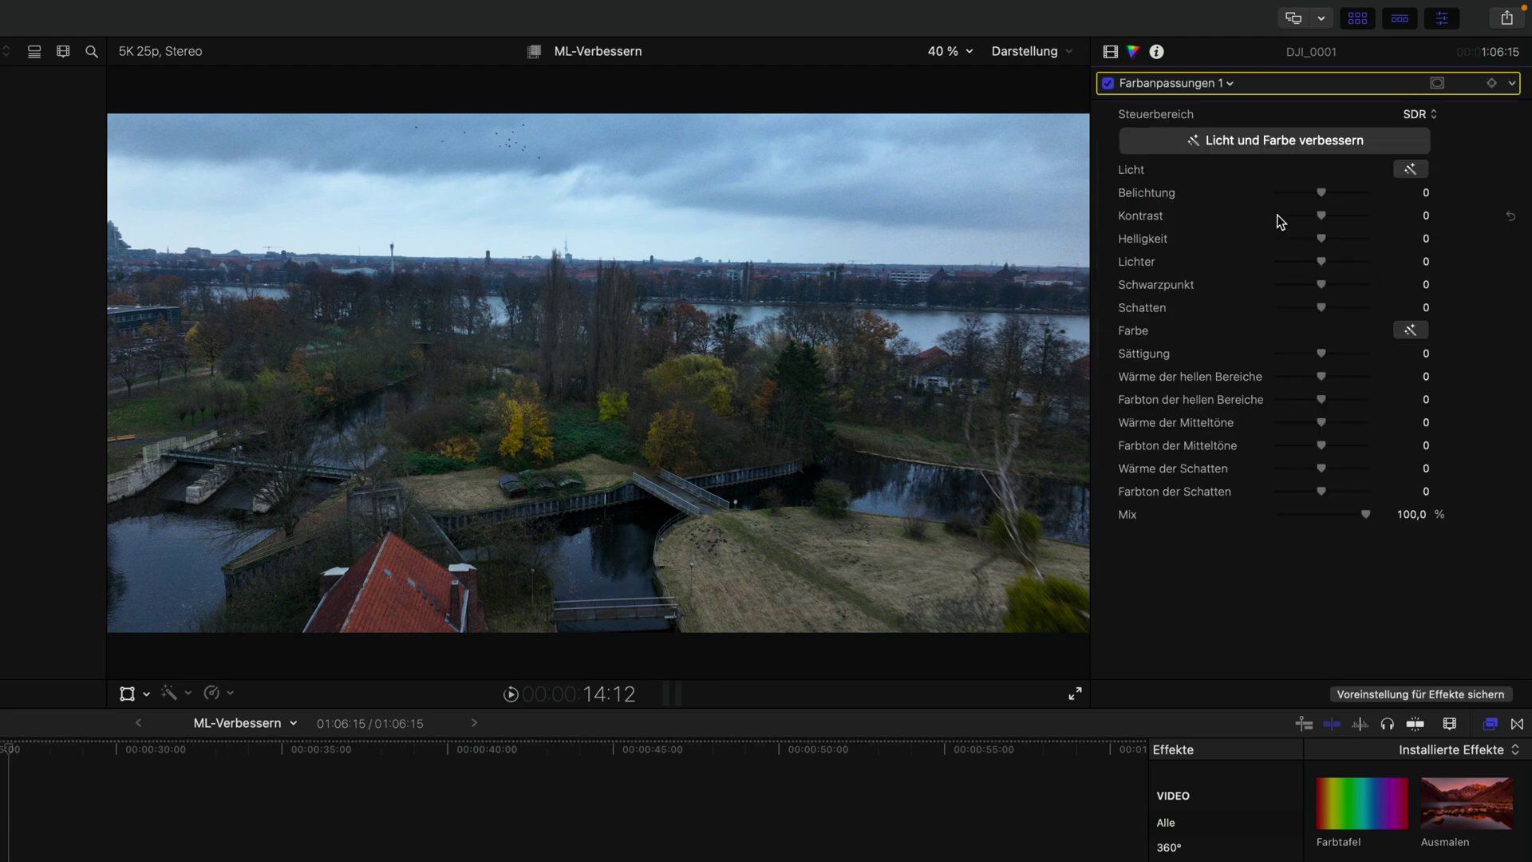
left_click_drag(1323, 214, 1305, 216)
key("super+z")
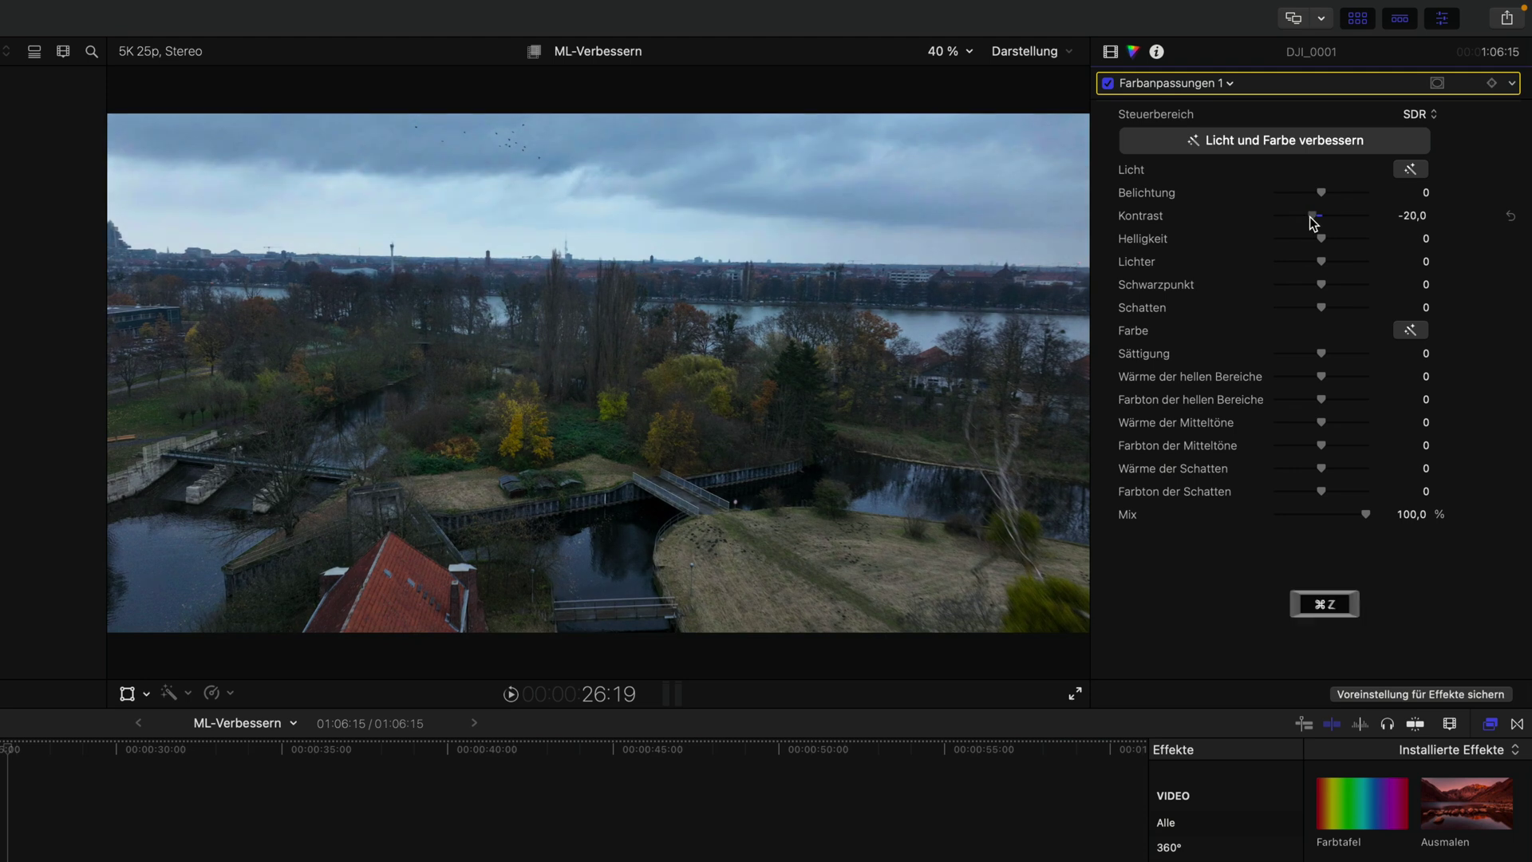
key("super+z")
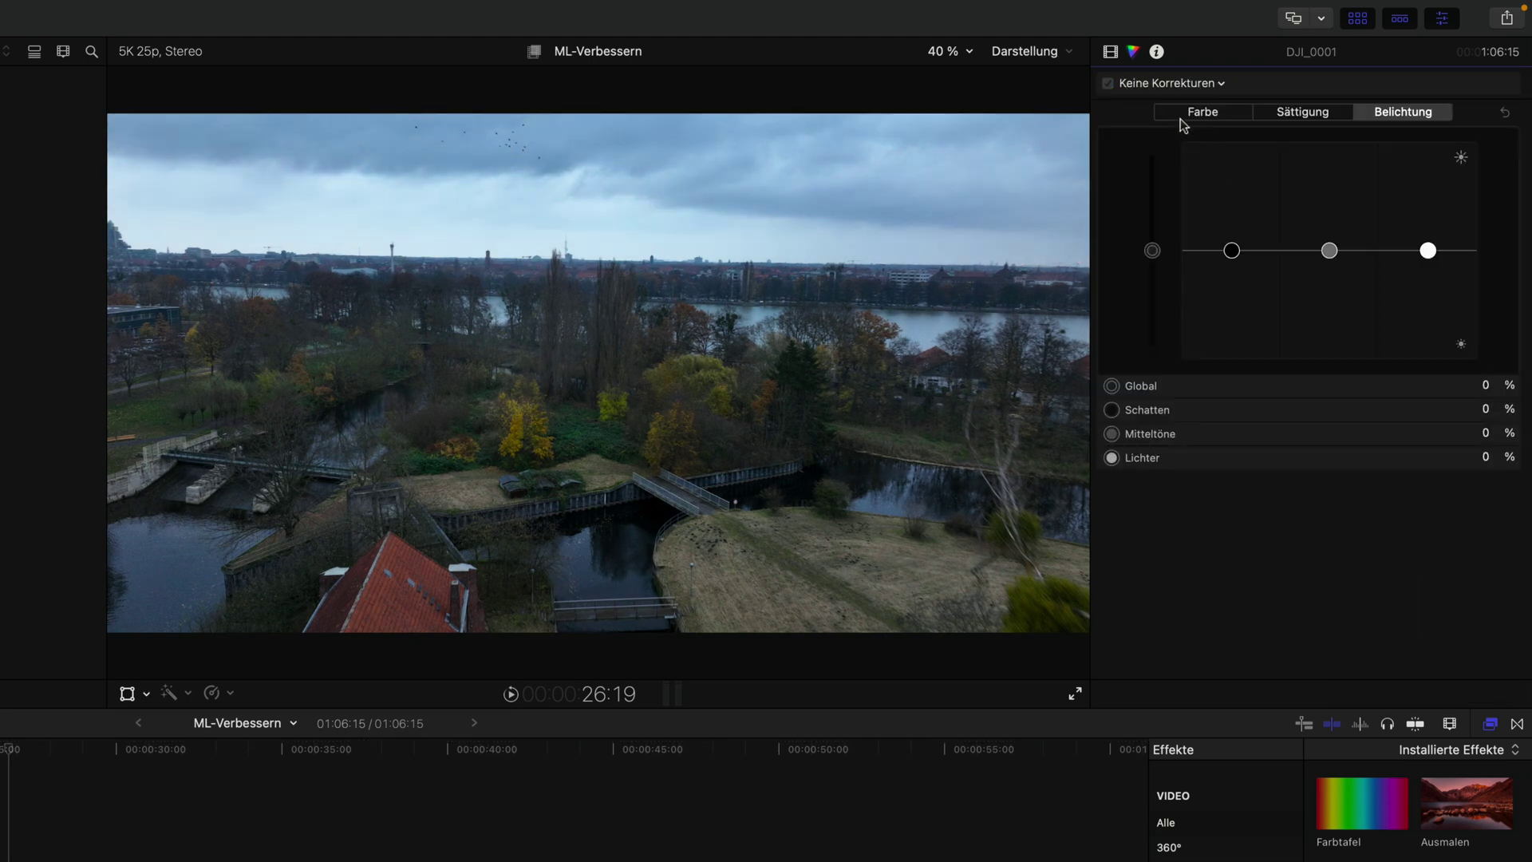
left_click(1111, 52)
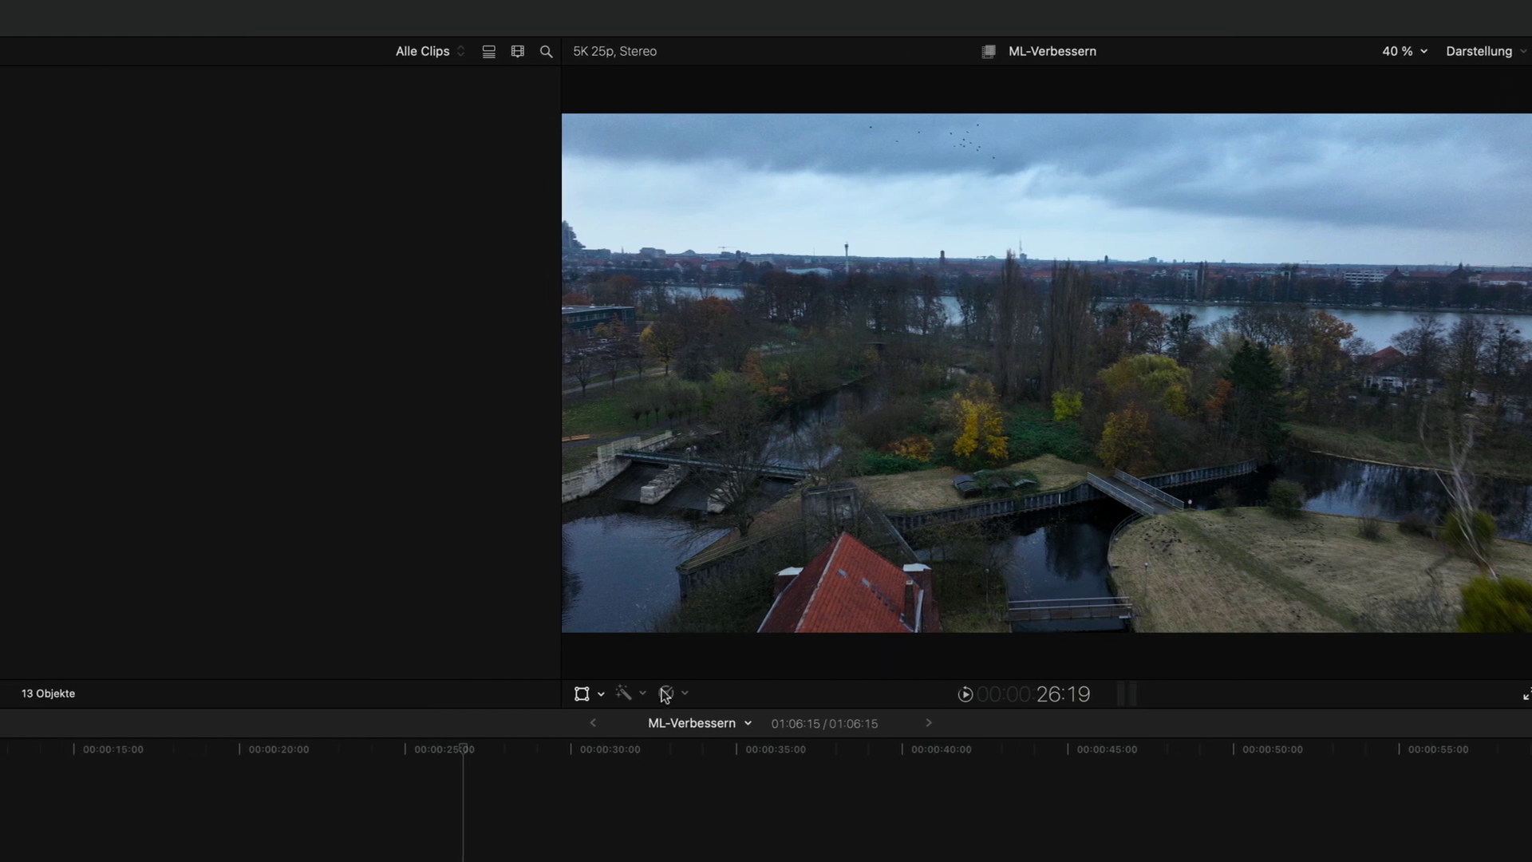
Apply Licht und Farben verbessern and show the Farbanpassungen 1 controls (Belichtung 13,3, Sättigung 5,9).
left_click(644, 693)
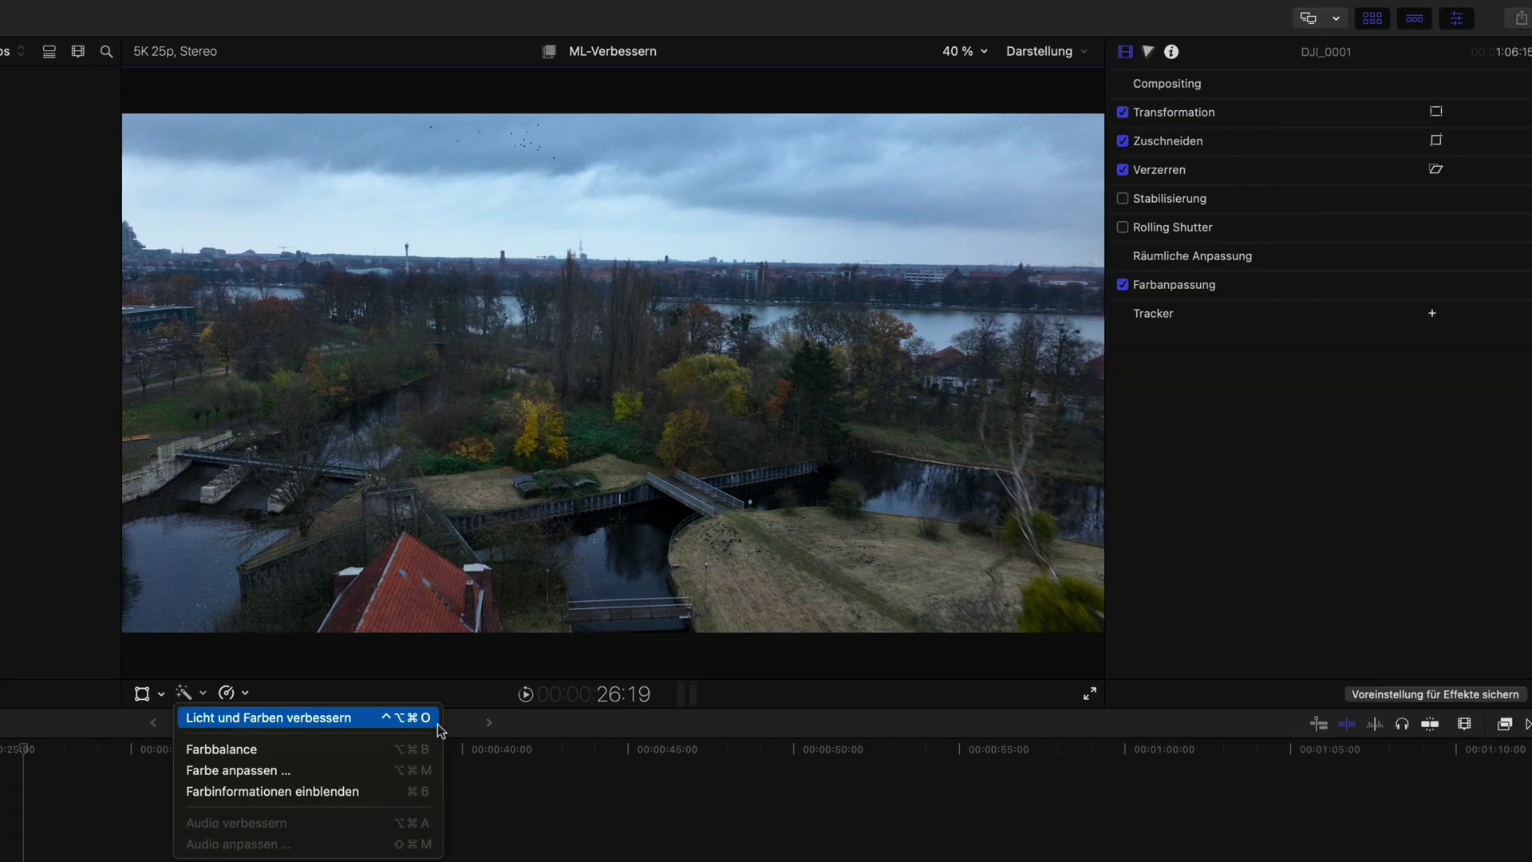
left_click(437, 723)
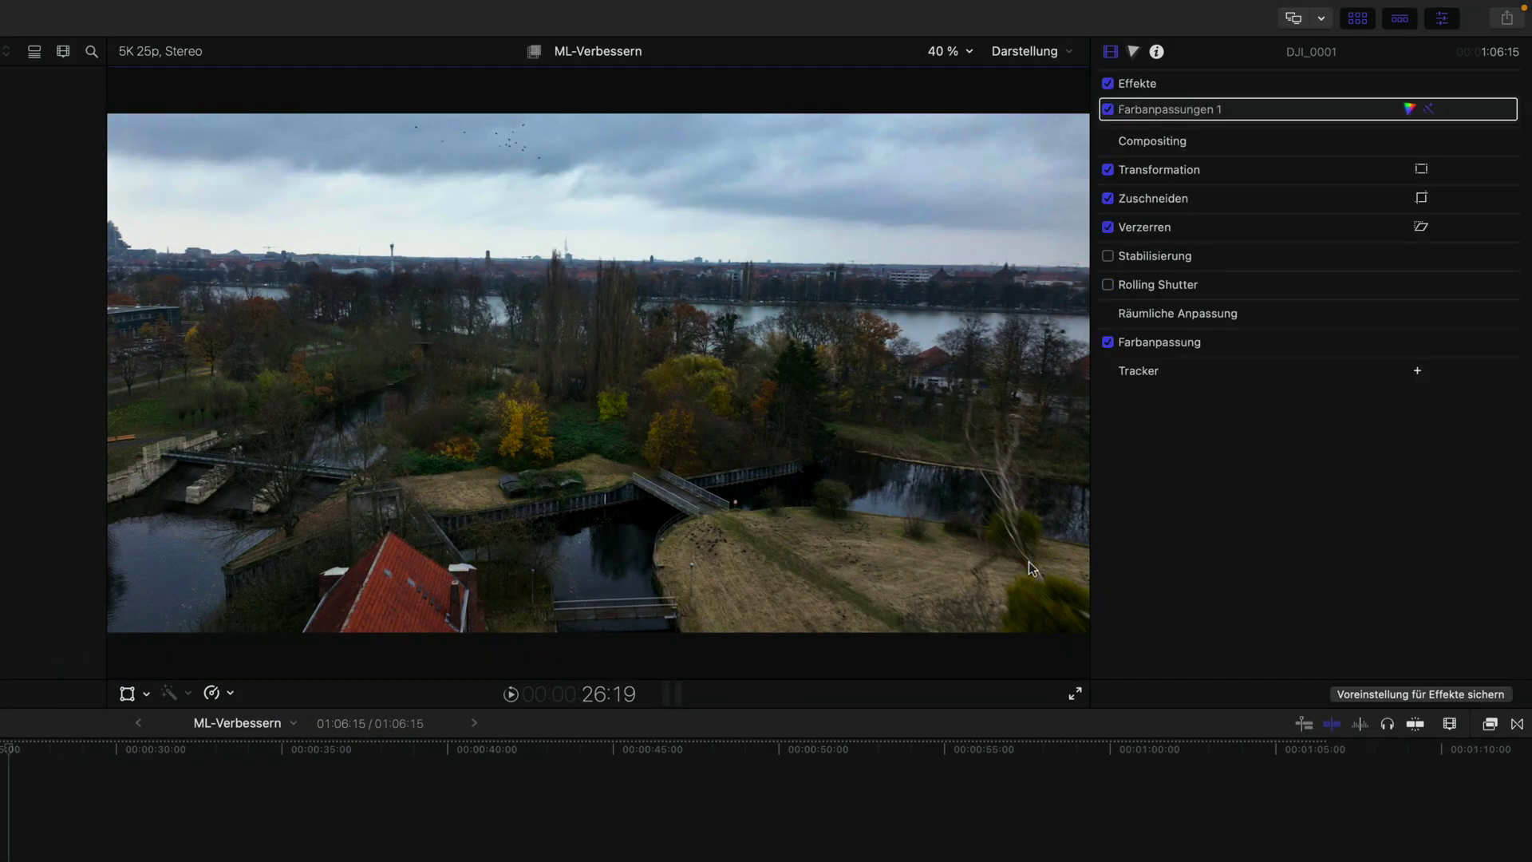
left_click(1411, 110)
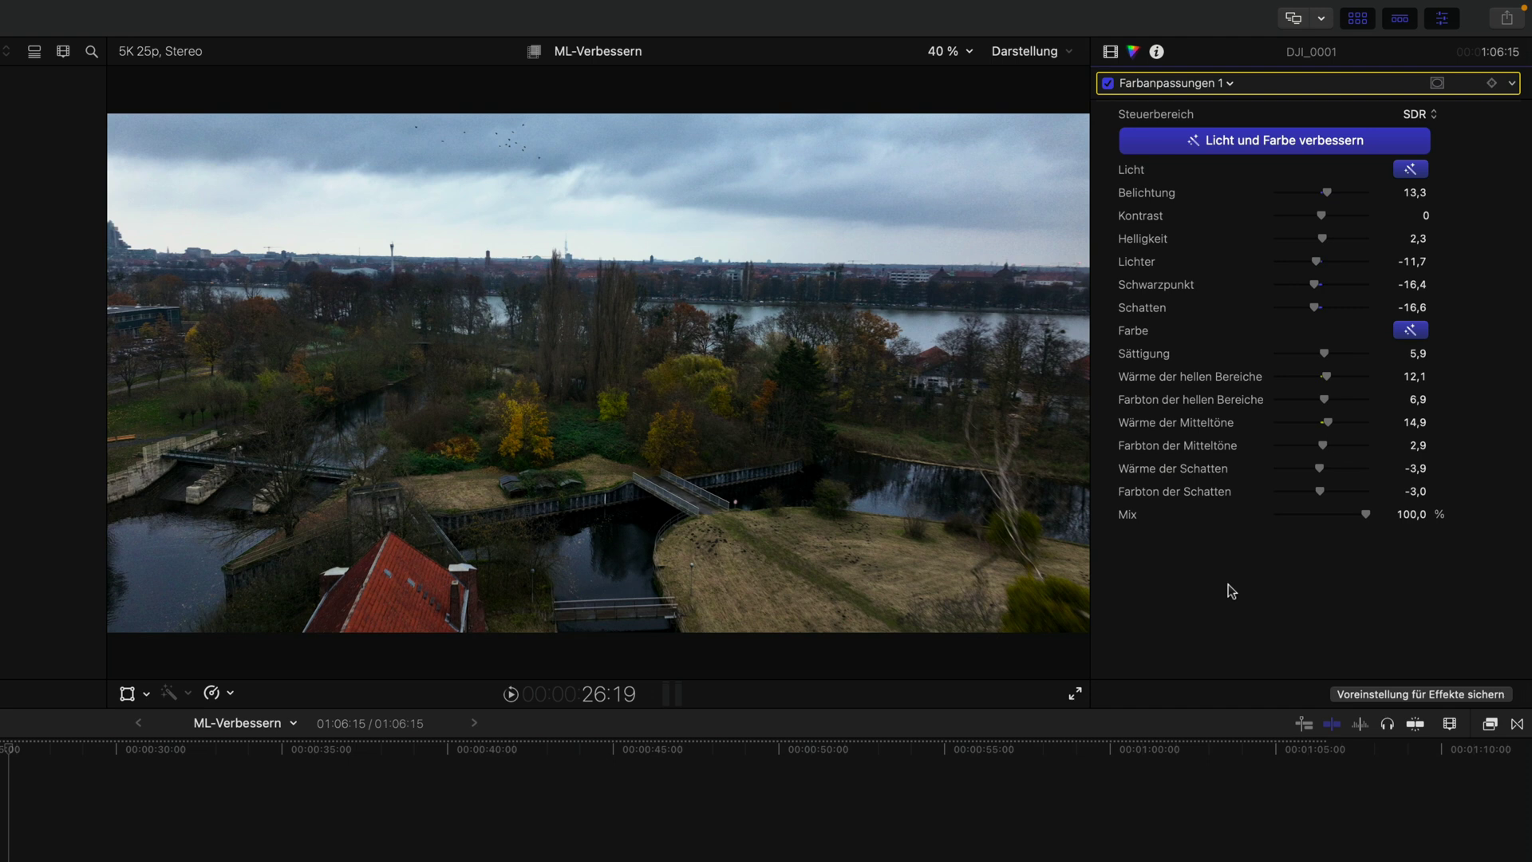
Reset Farbanpassungen 1, raise Kontrast to 25,0, and reapply automatic light and colour.
left_click(1294, 148)
left_click_drag(1314, 222, 1332, 230)
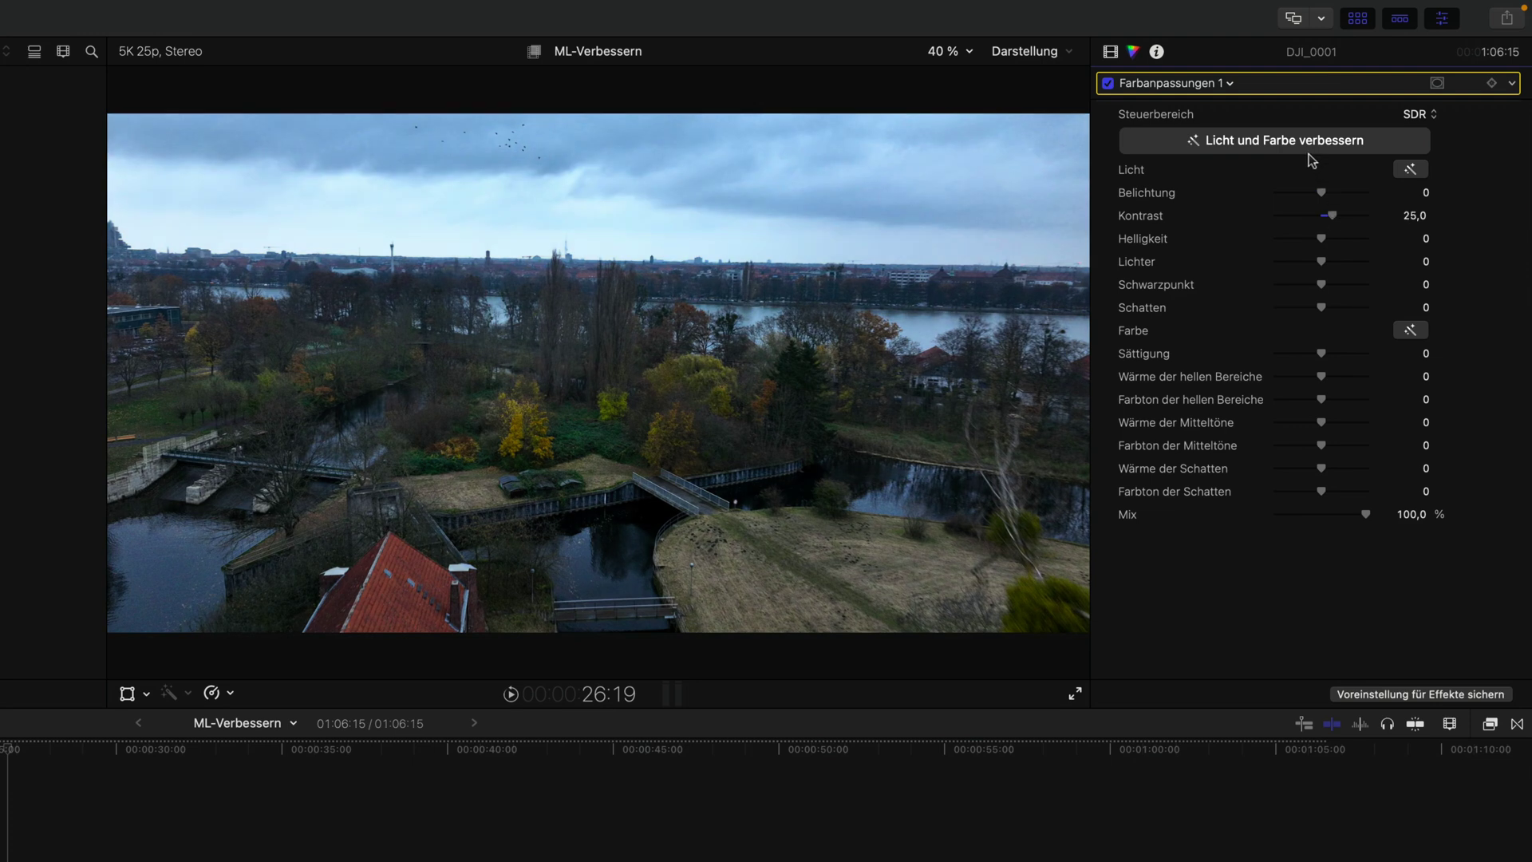
left_click(1307, 151)
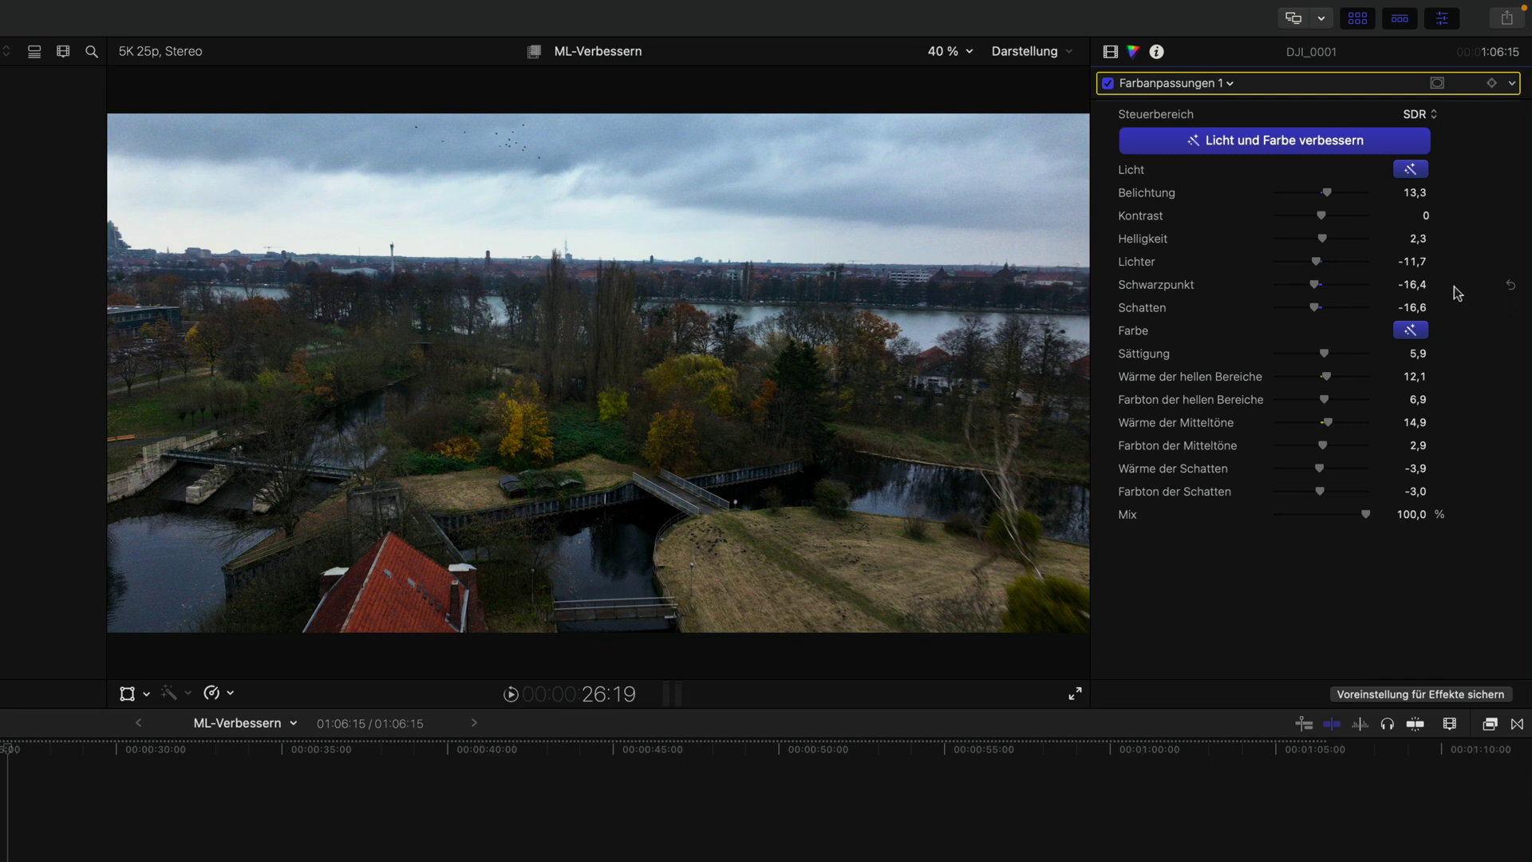
Toggle the automatic light and colour corrections, then add an automatic Farbbalance to warm the sky.
left_click(1420, 170)
left_click(1419, 341)
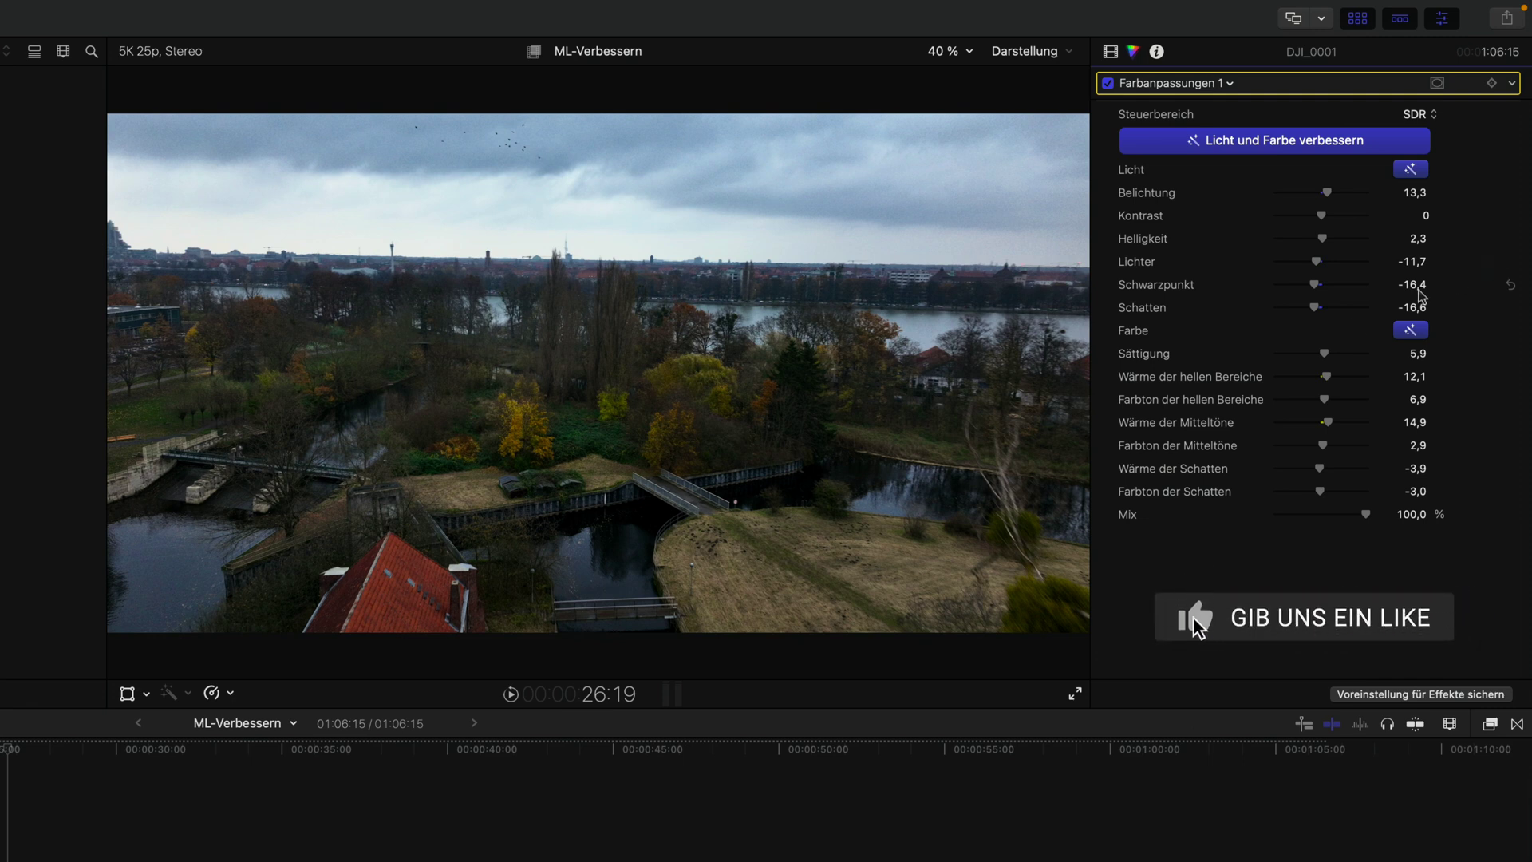
left_click(186, 694)
left_click(255, 753)
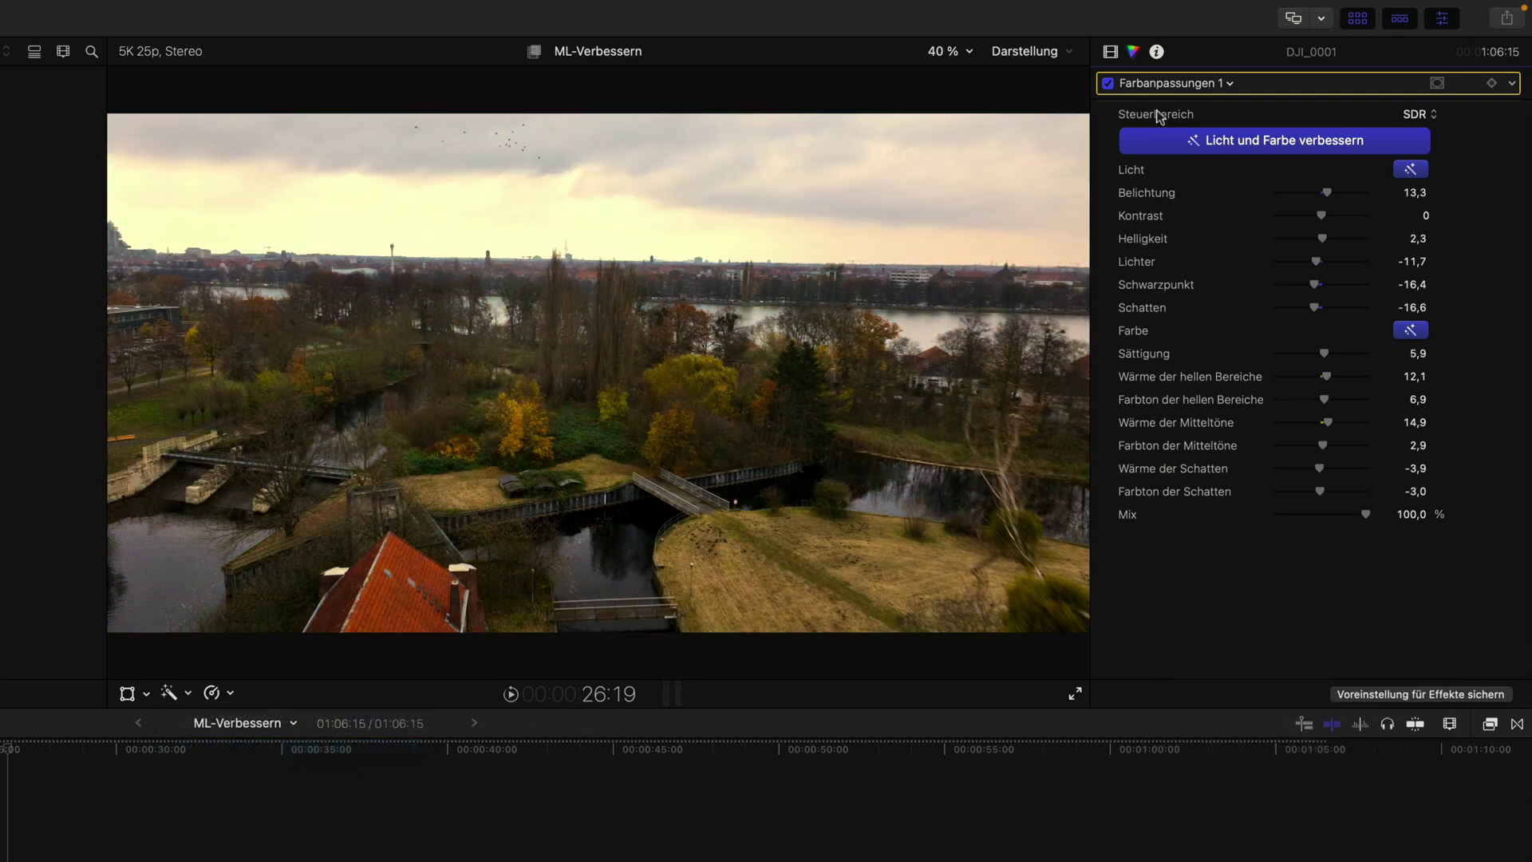
Select Farbbalance, keep the Automatisch method, and toggle it off and on to compare.
left_click(1111, 53)
left_click(1190, 123)
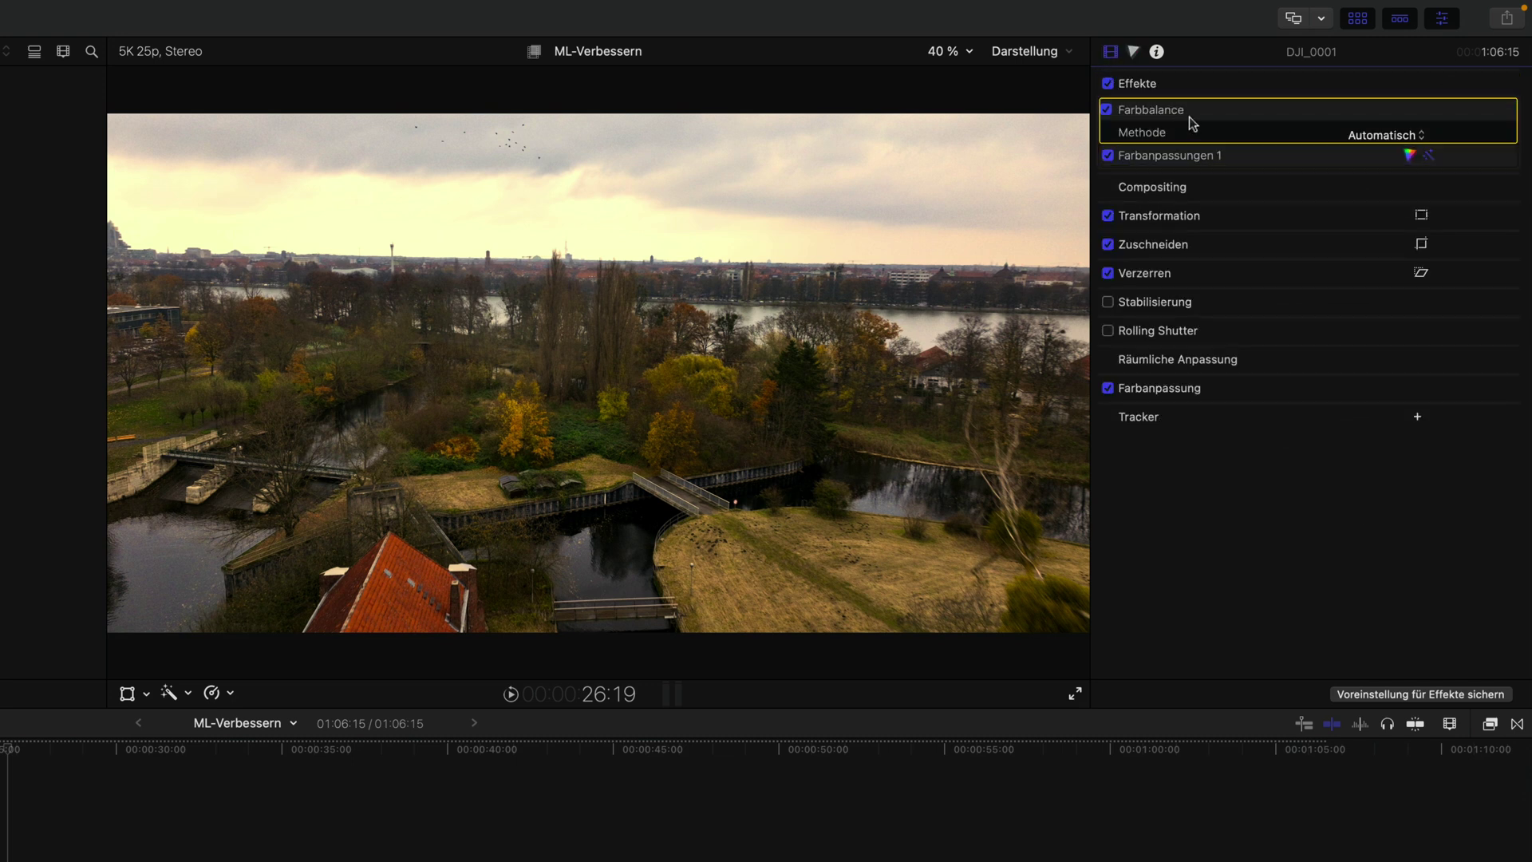
left_click(1380, 139)
left_click(1380, 139)
left_click(1108, 110)
key("super+z")
Try the Weißabgleich method, return to Automatisch, then delete the Farbbalance effect.
left_click(1383, 135)
left_click(1384, 156)
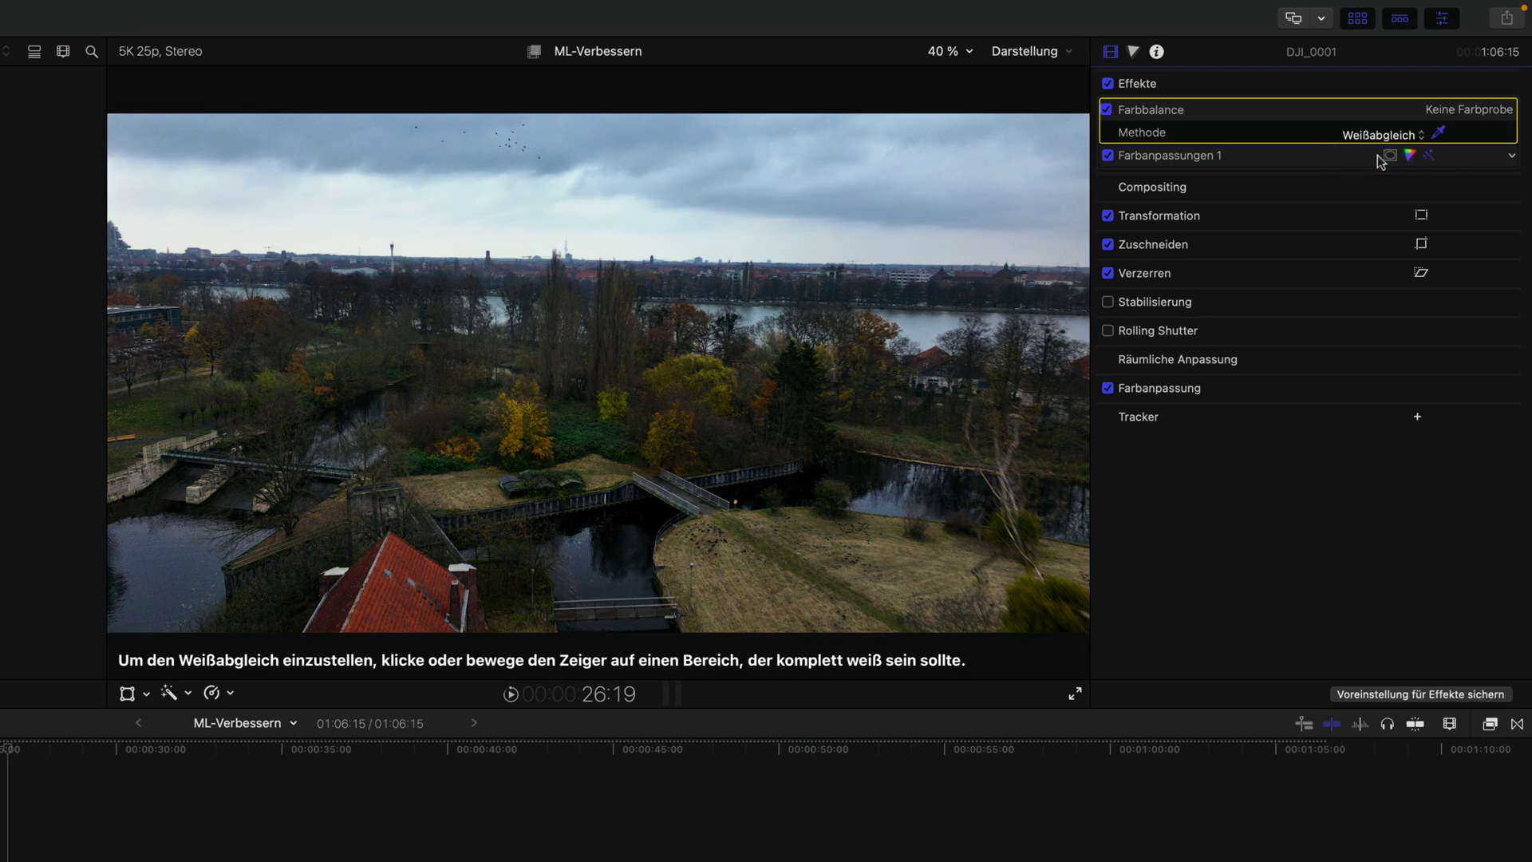
left_click(1376, 141)
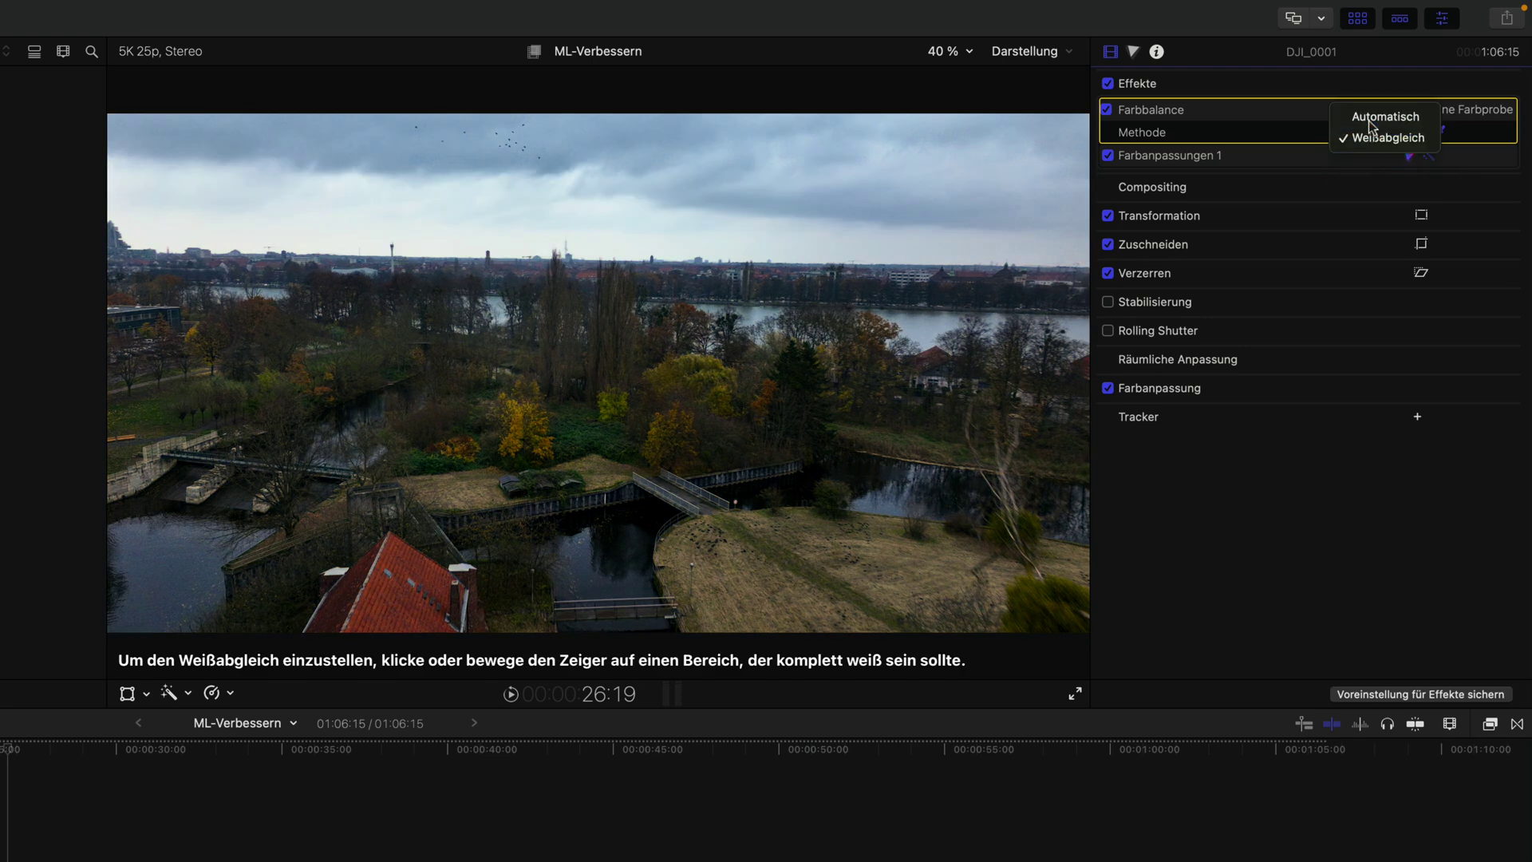
left_click(1371, 119)
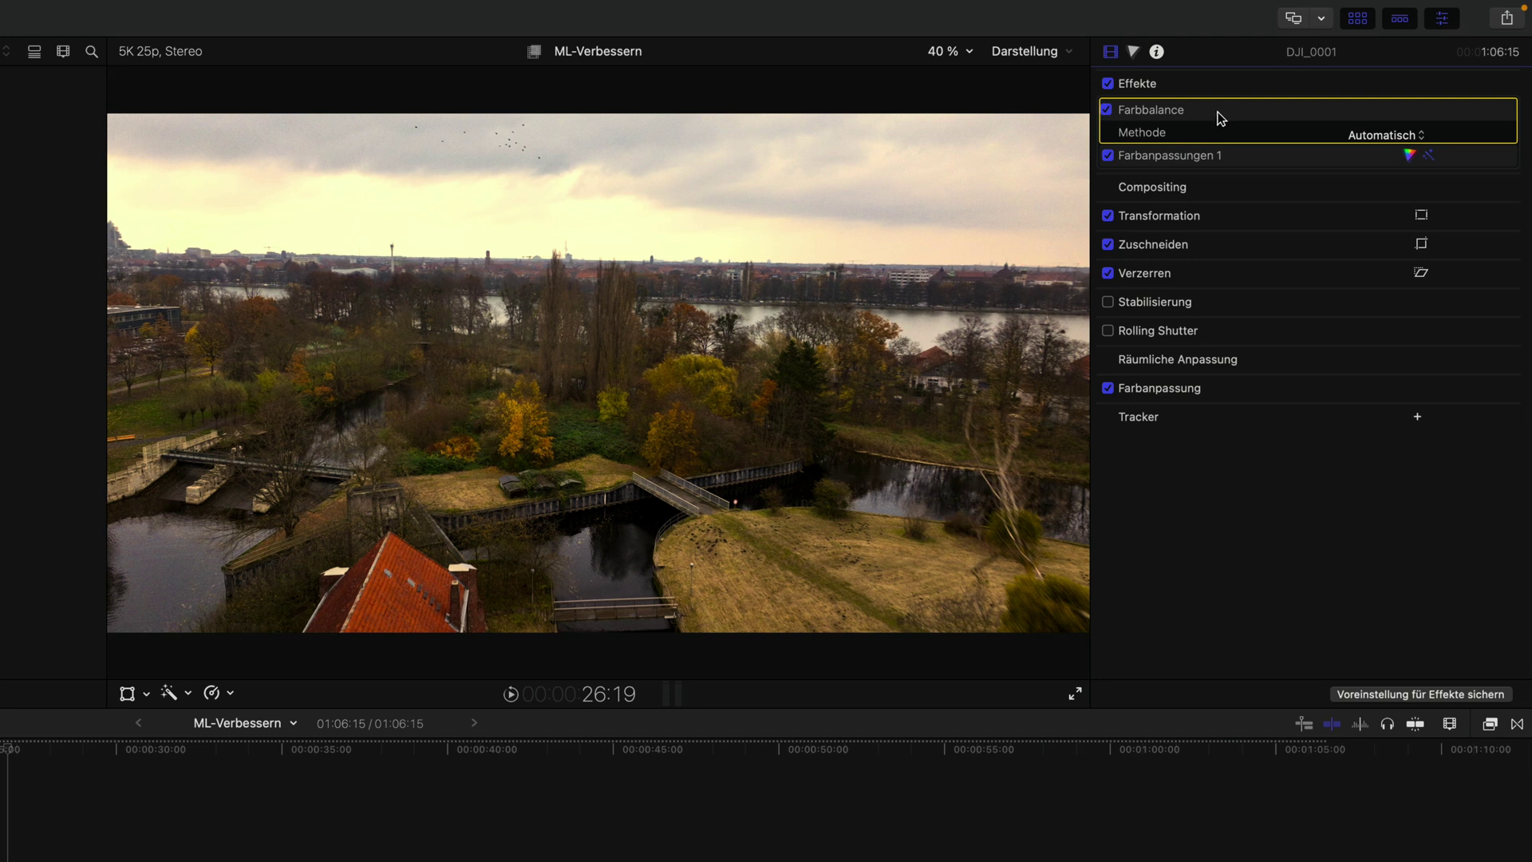
key("Delete")
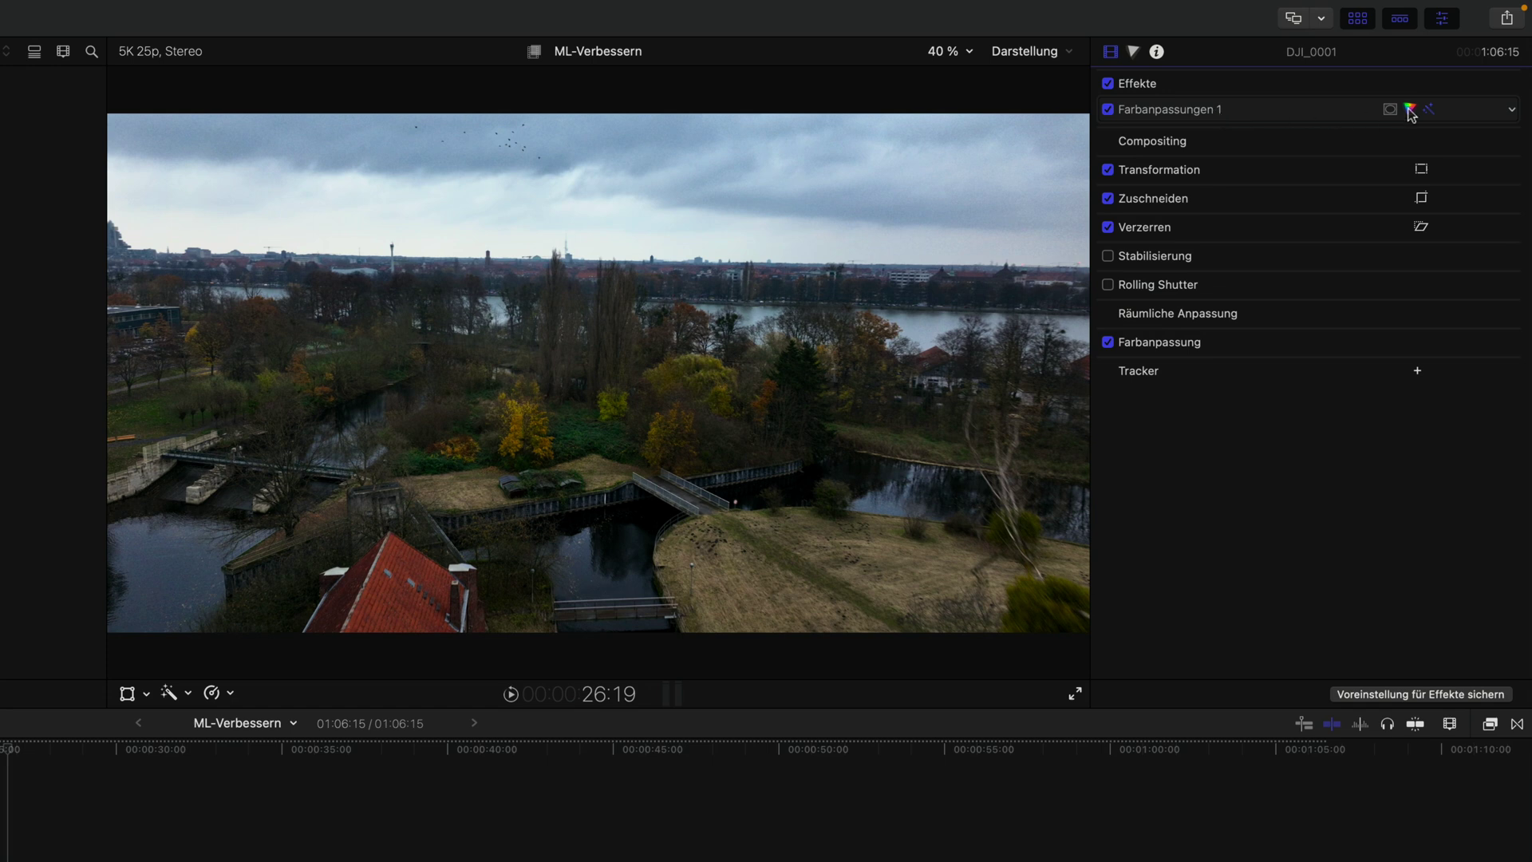
Compare the automatic light correction and a lowered Belichtung, then reapply the automatic light values.
left_click(1410, 110)
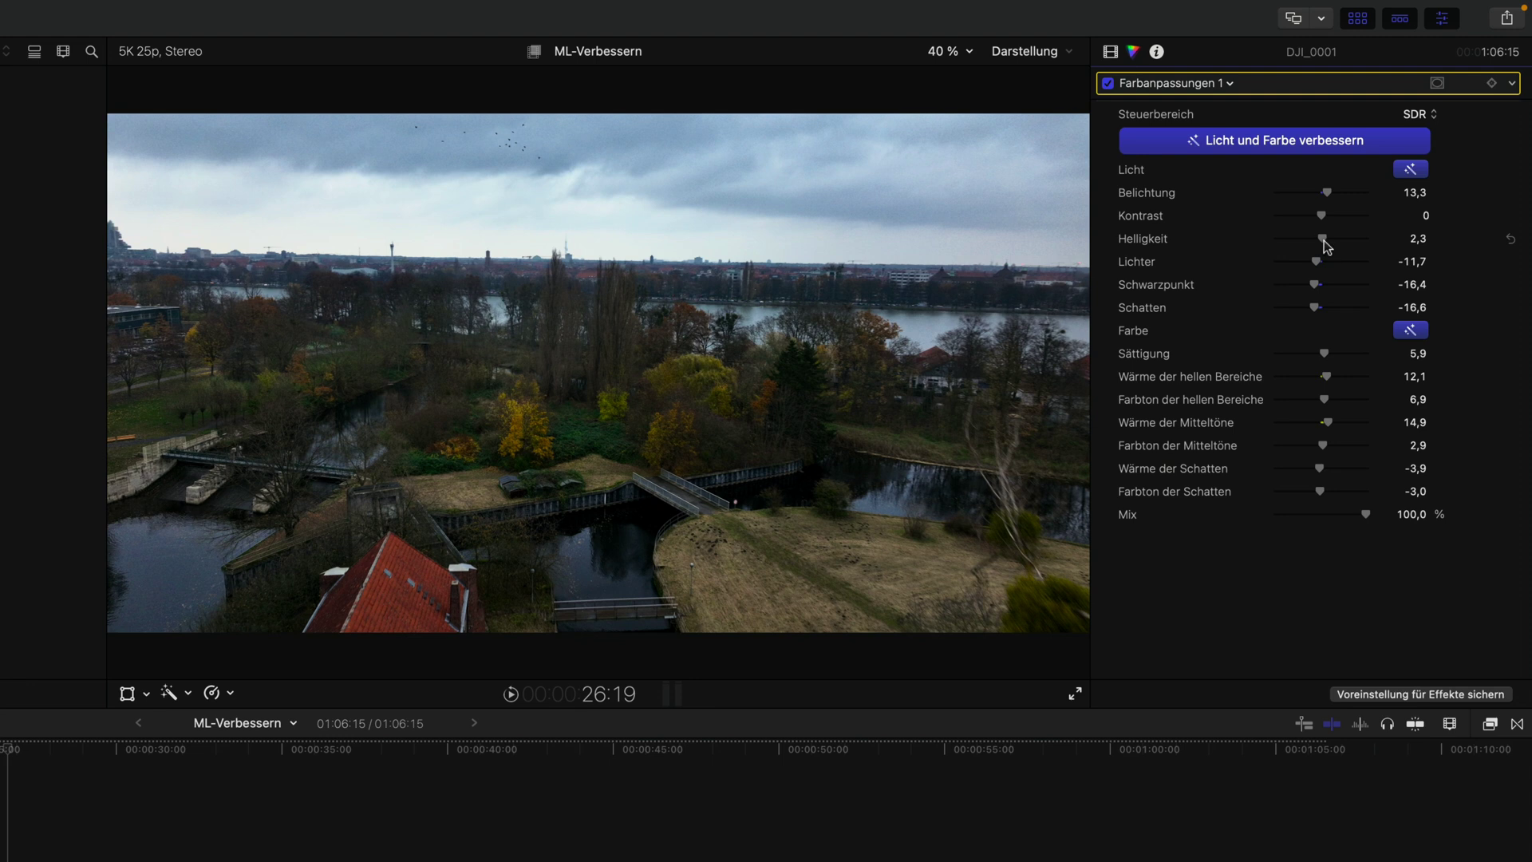
left_click(1410, 170)
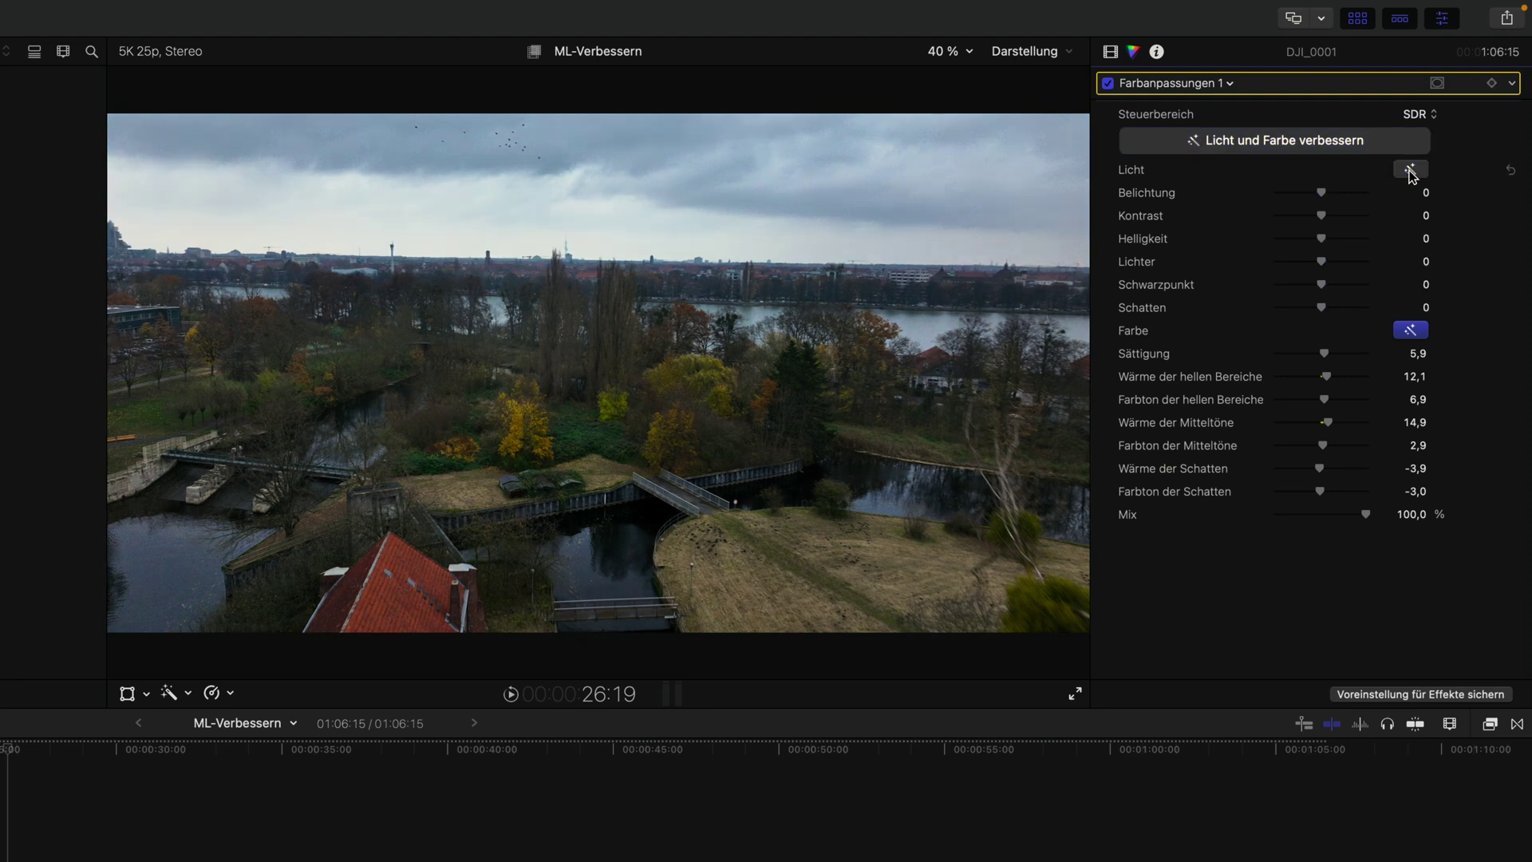
left_click(1410, 170)
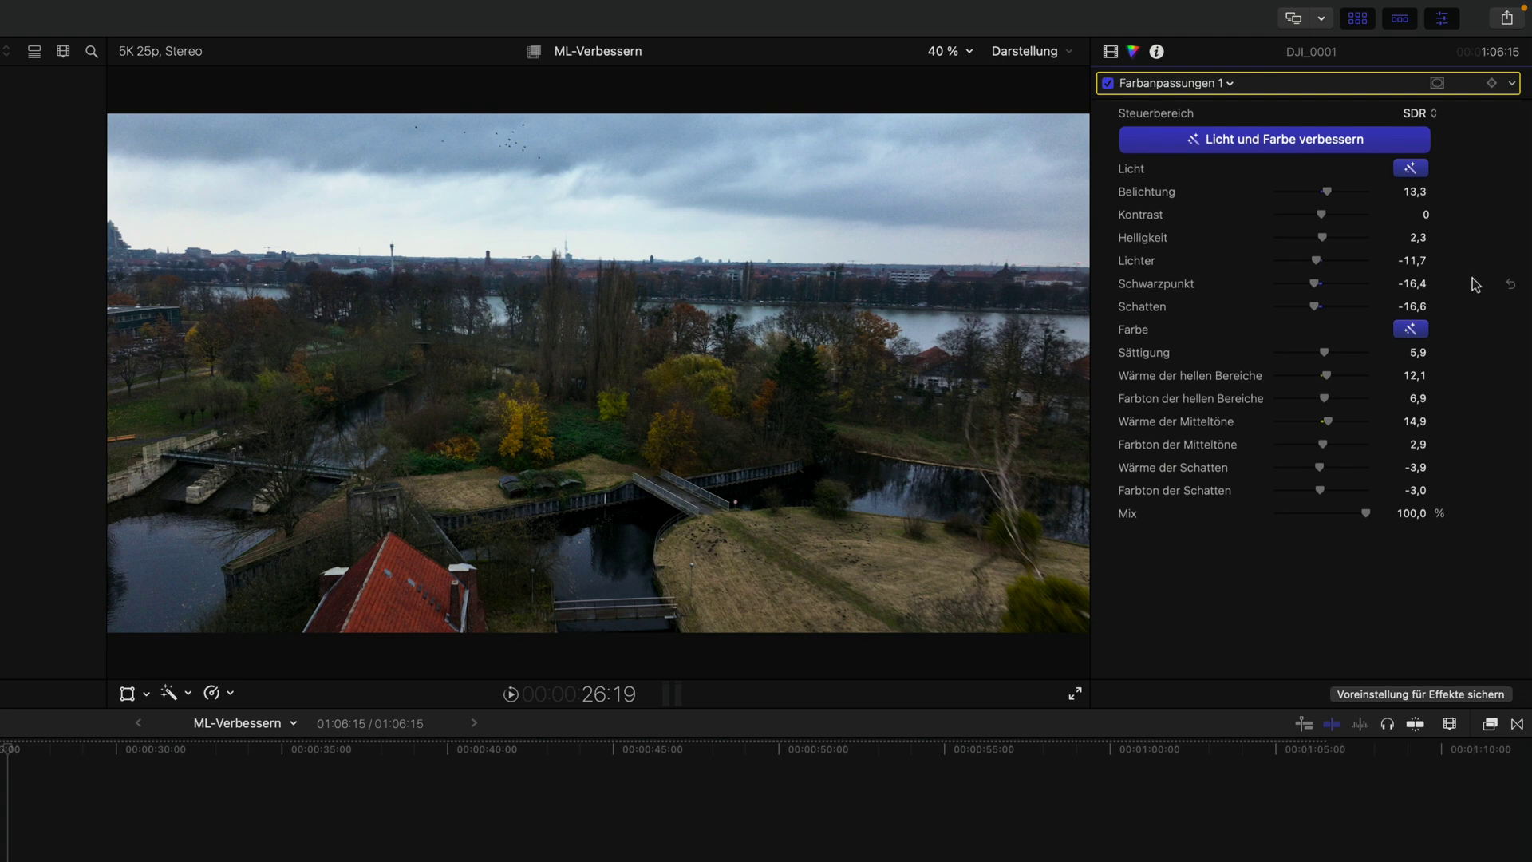
left_click_drag(1326, 193, 1321, 201)
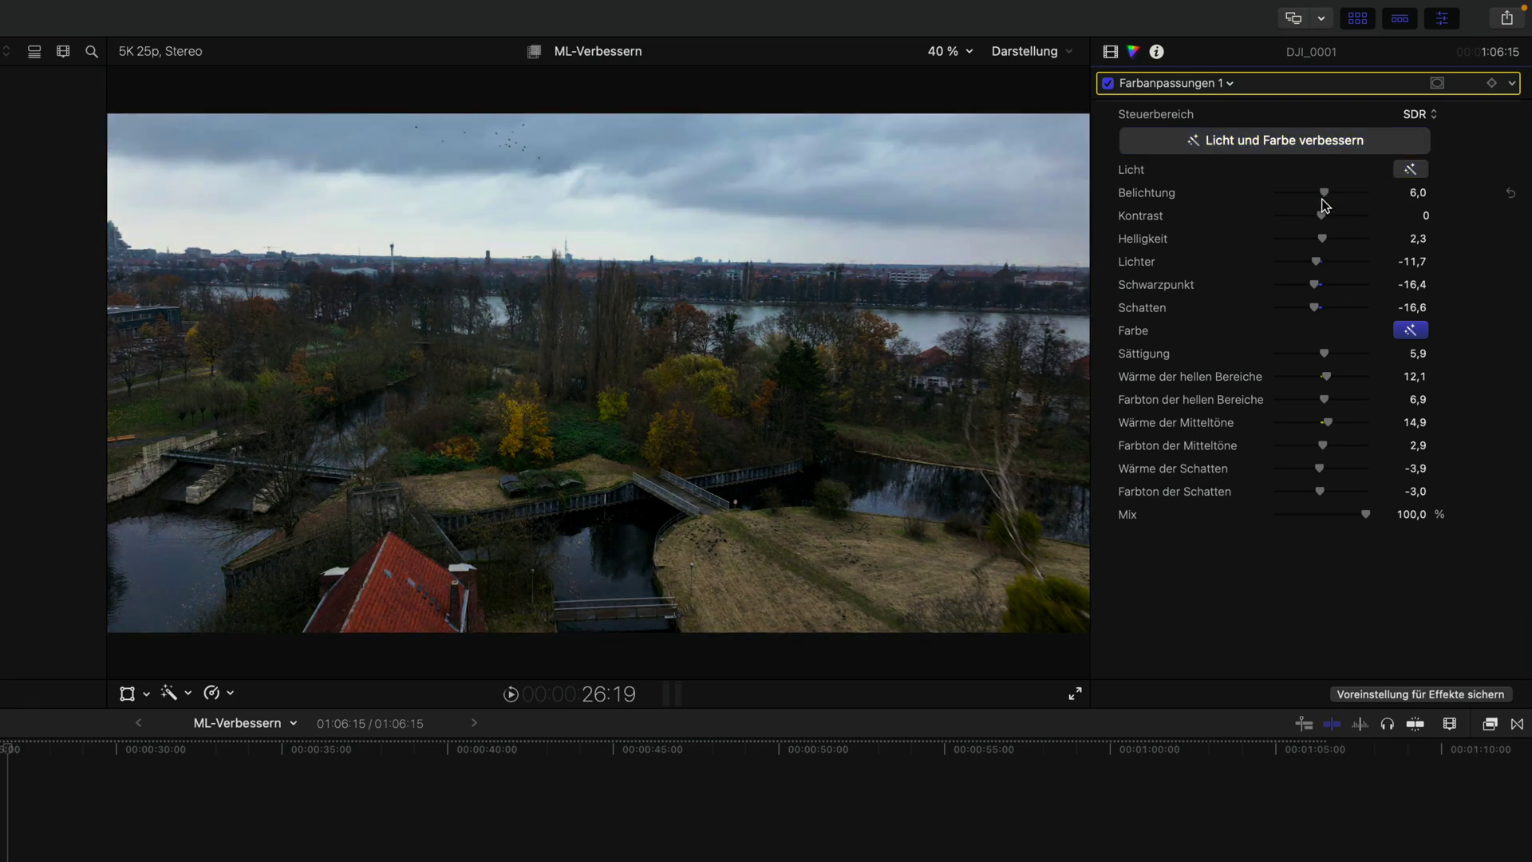
left_click(1410, 171)
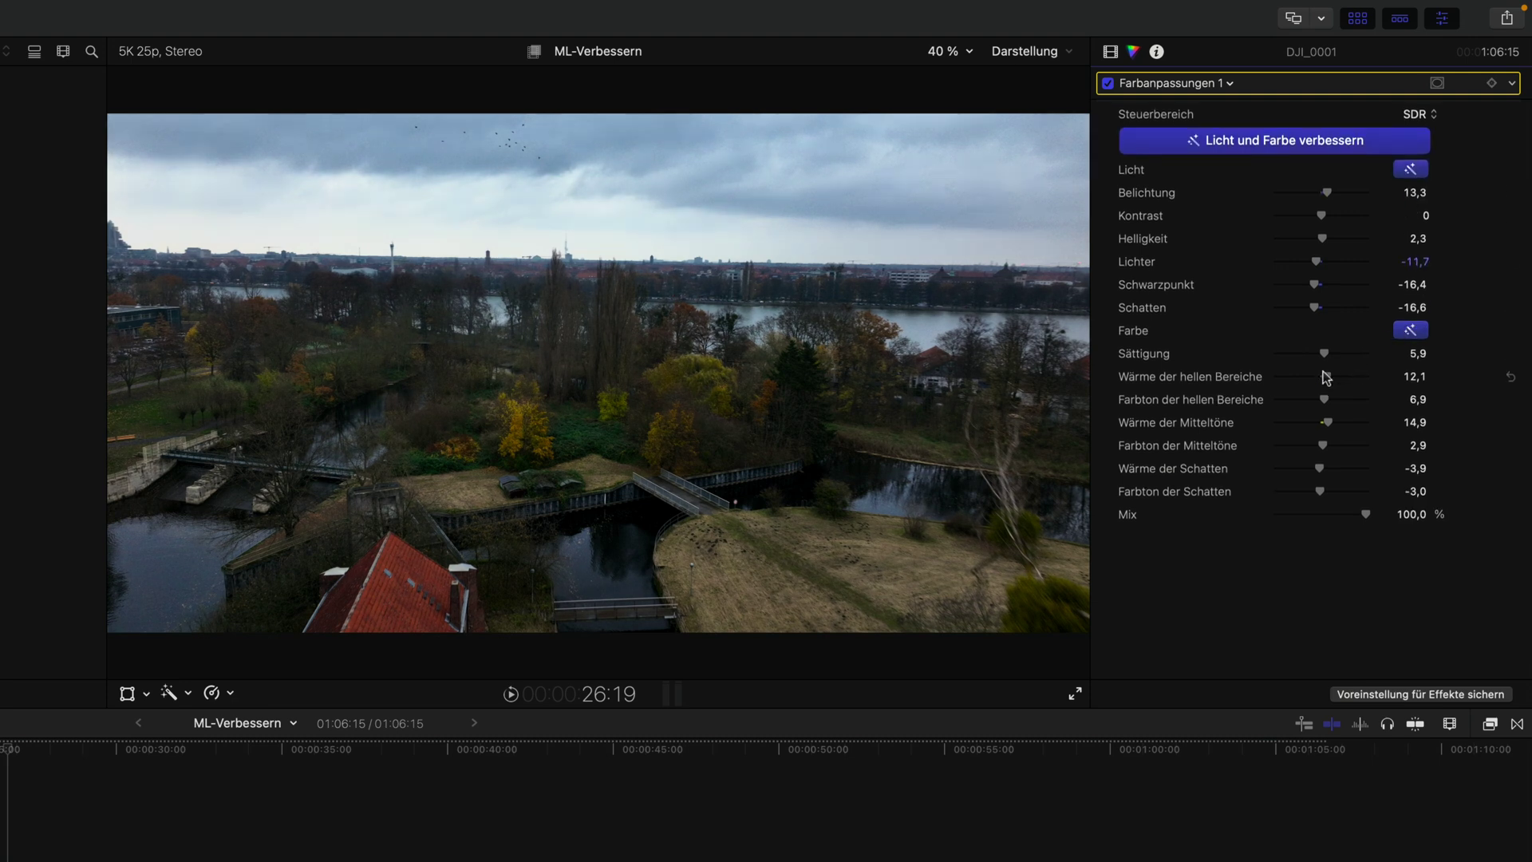
Adjust highlight Wärme, restore the automatic colour values, and return to the Video effects list.
left_click_drag(1325, 378, 1346, 383)
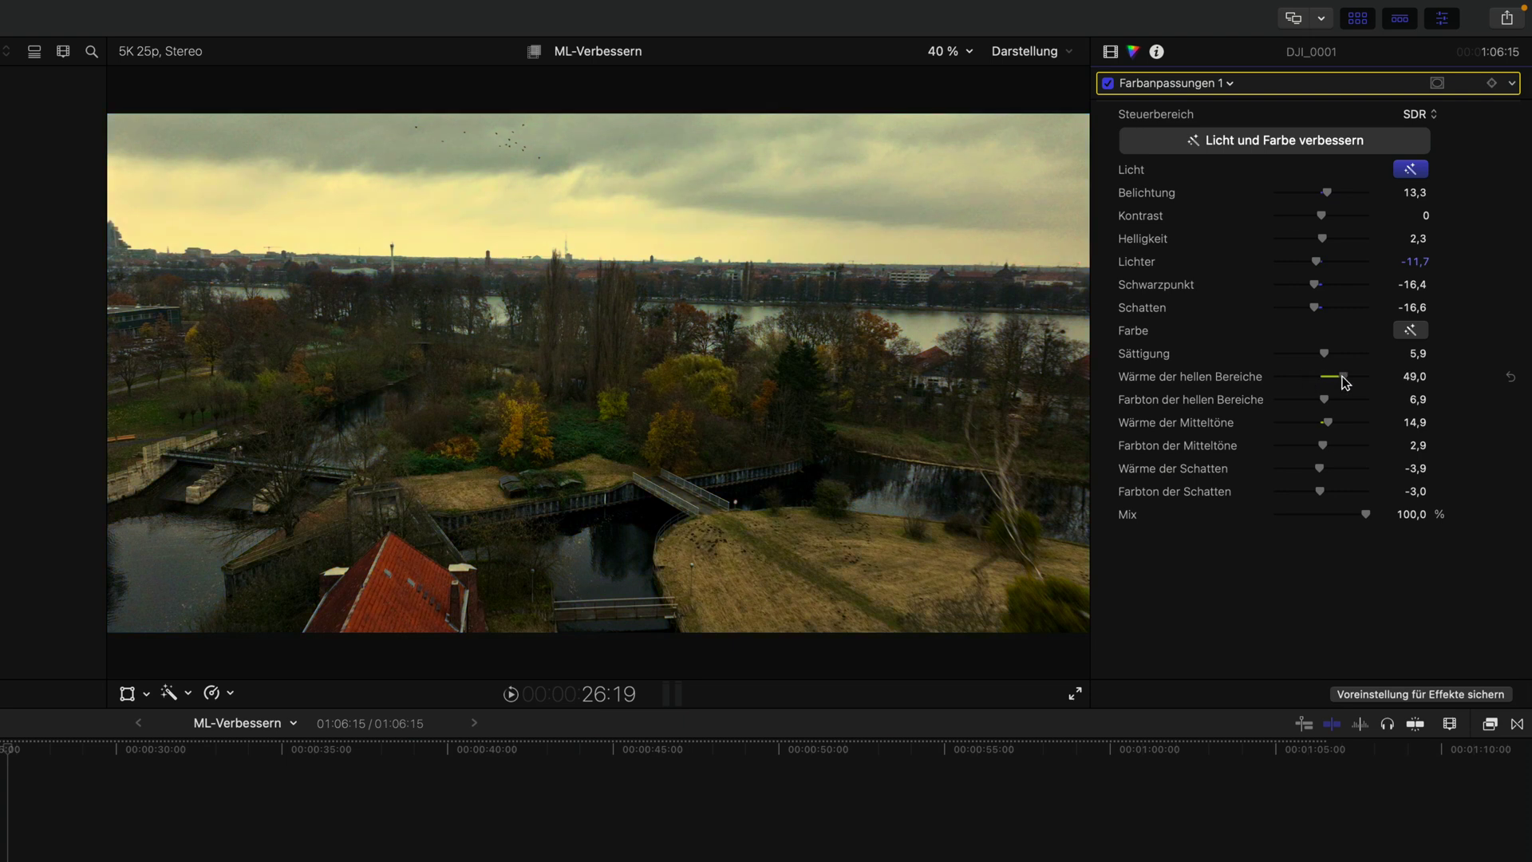
left_click(1410, 330)
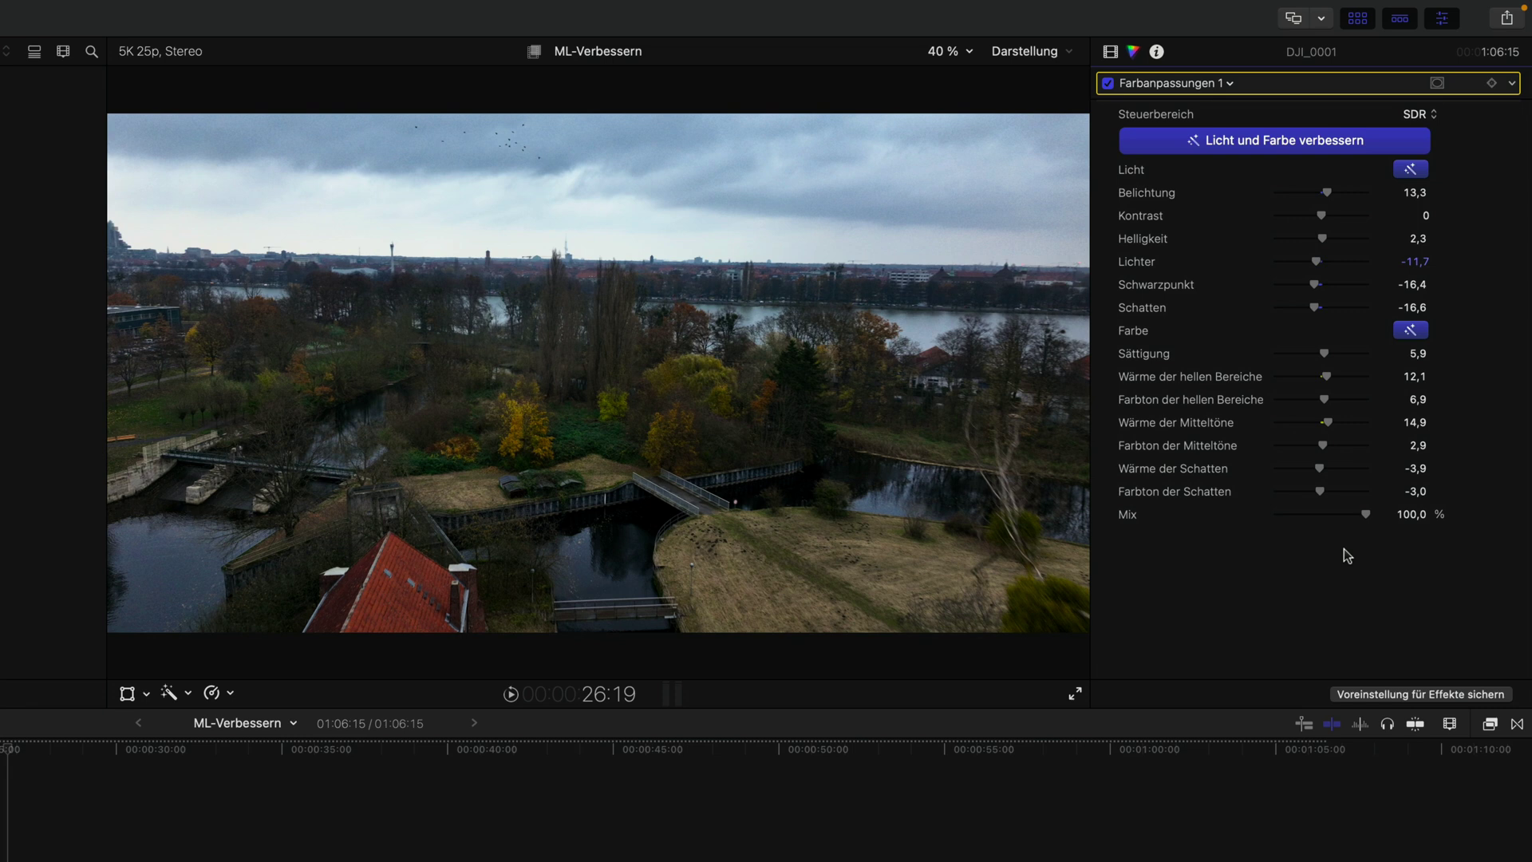
left_click(1110, 52)
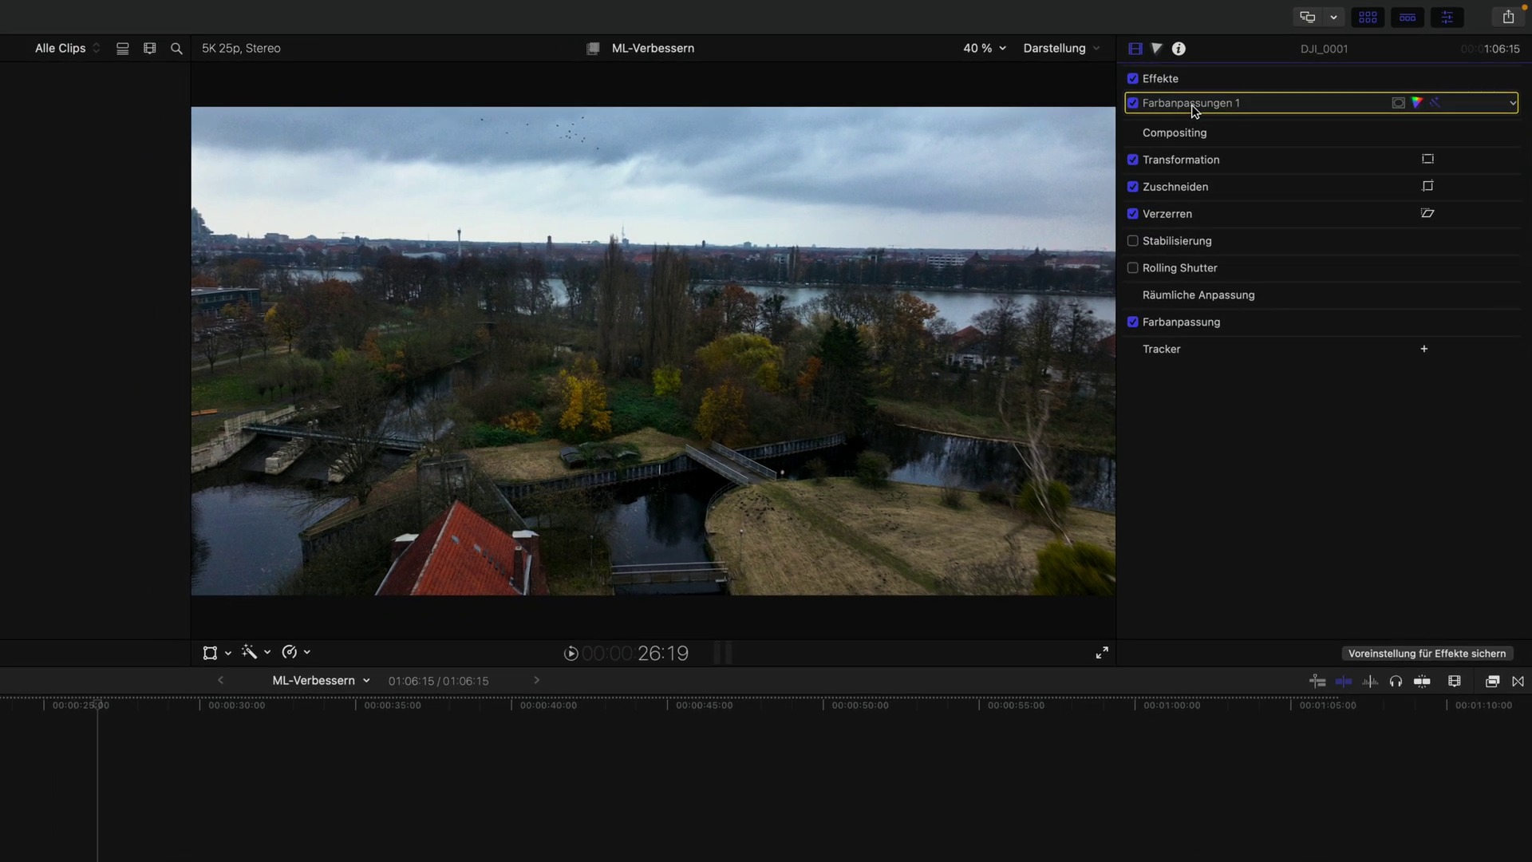
Return the playhead to 00:00:00:00 to show the opening river shot.
scroll(1253, 120, "down", 2)
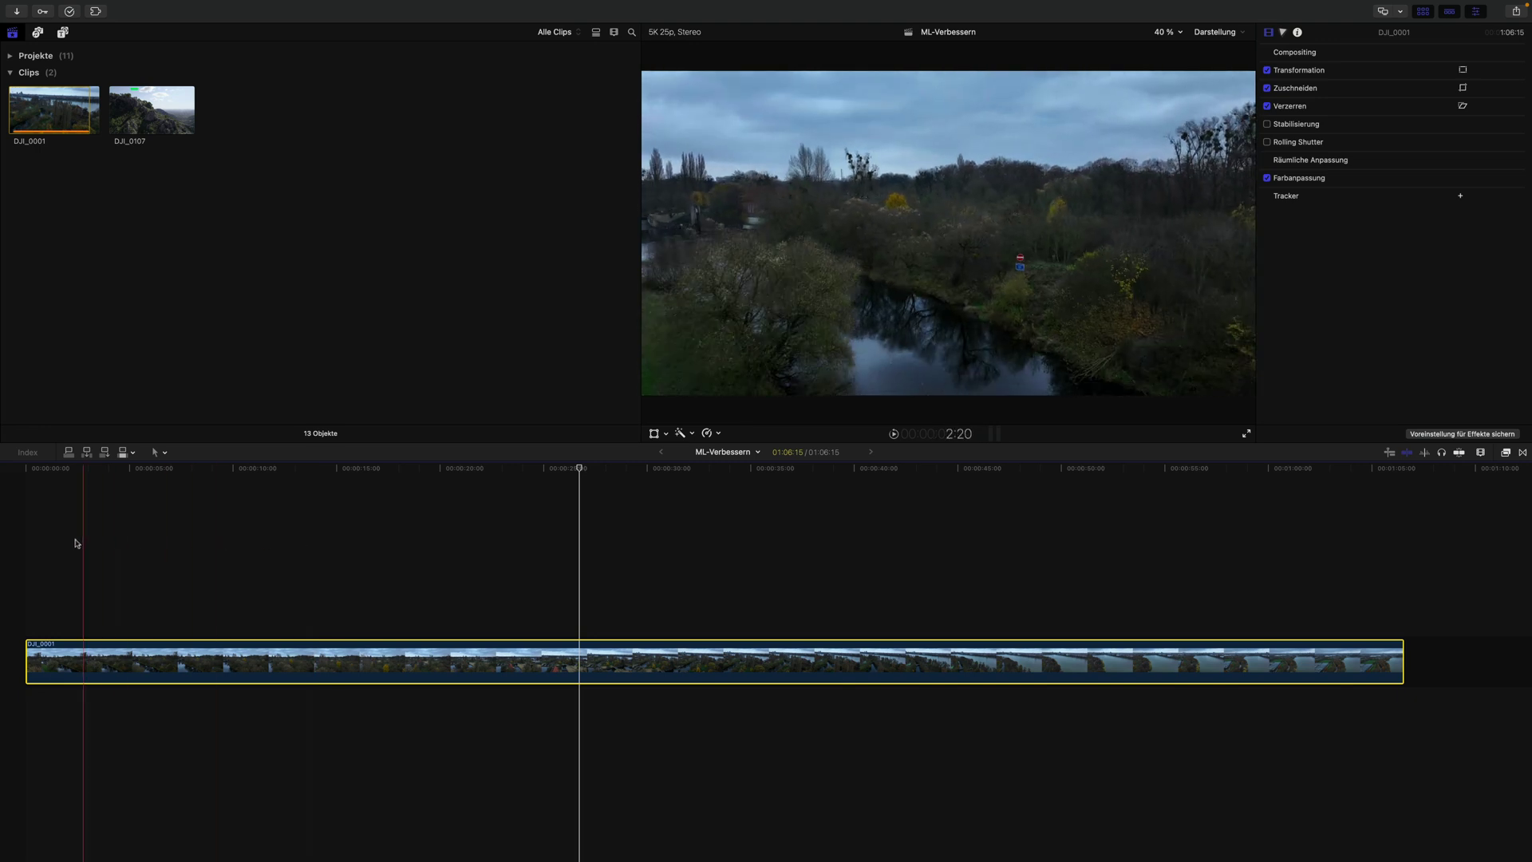
left_click(27, 544)
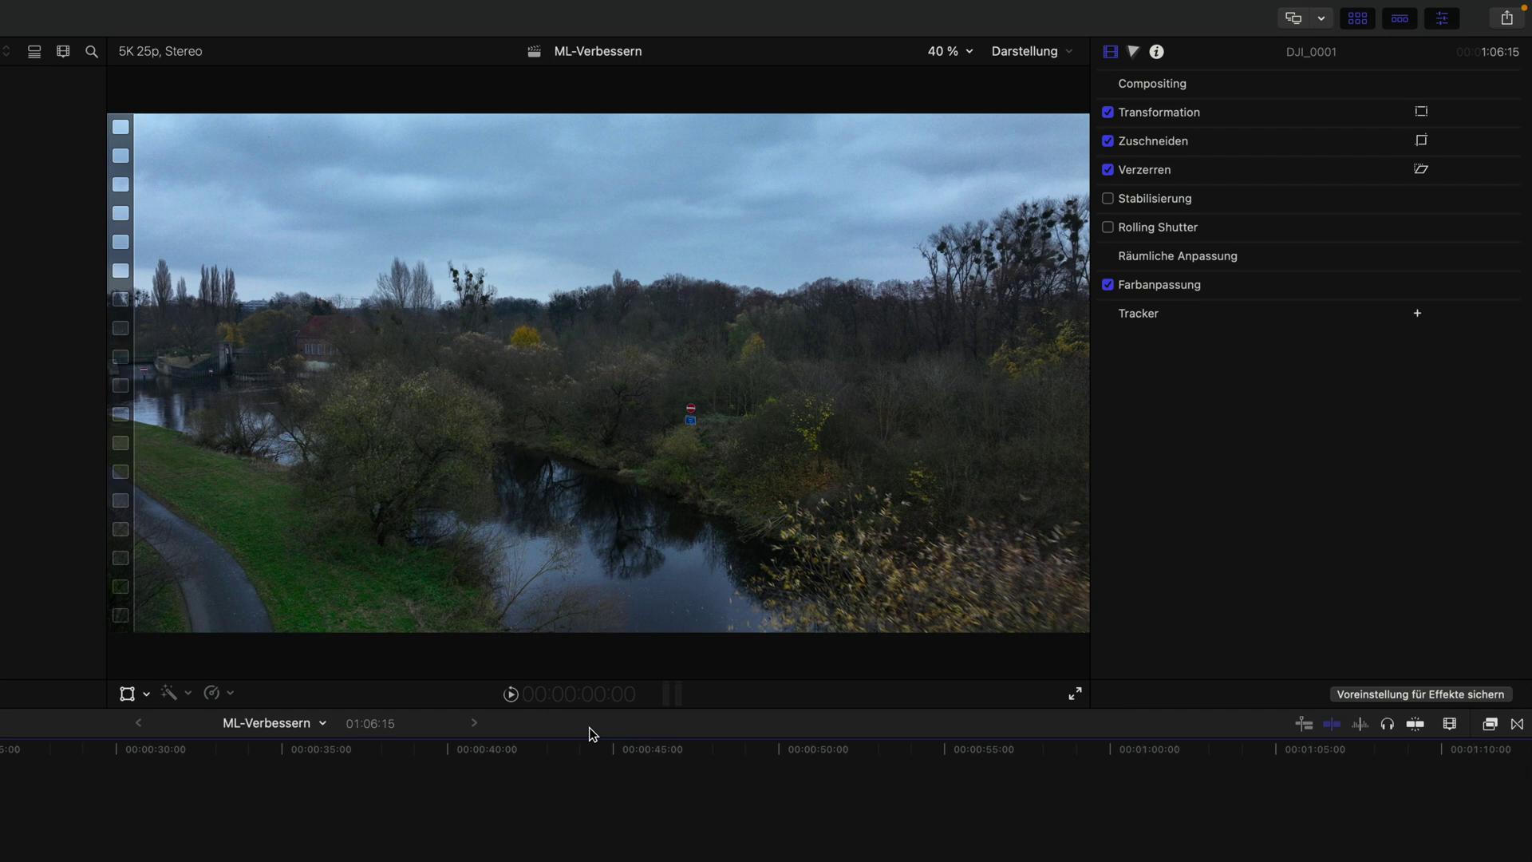
Show Video Scopes with a Vectorscope stacked above the Waveform, then open the viewer's Darstellung menu.
key("super+7")
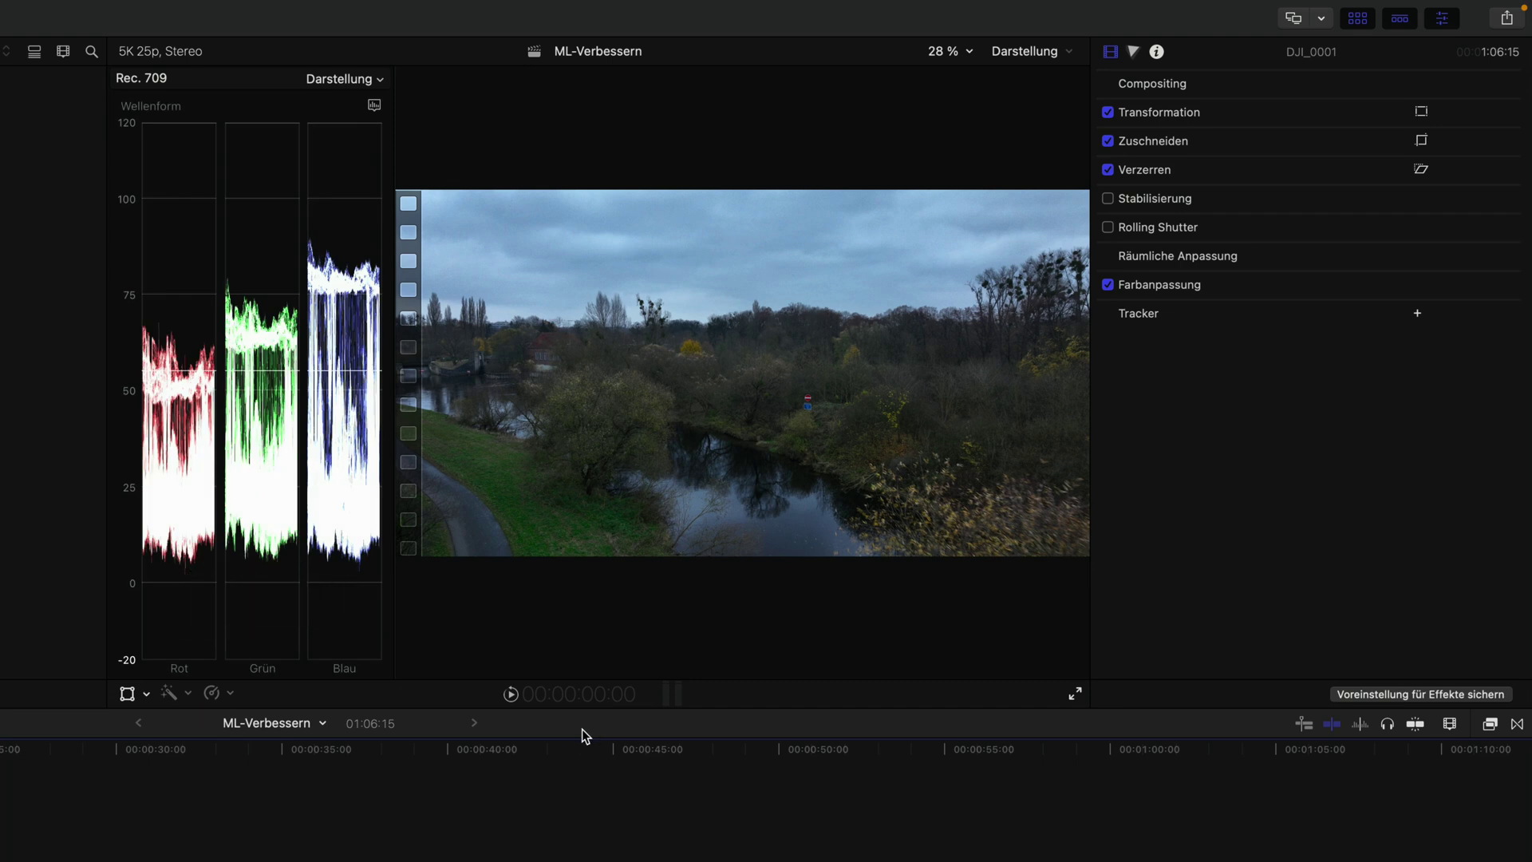
left_click(331, 79)
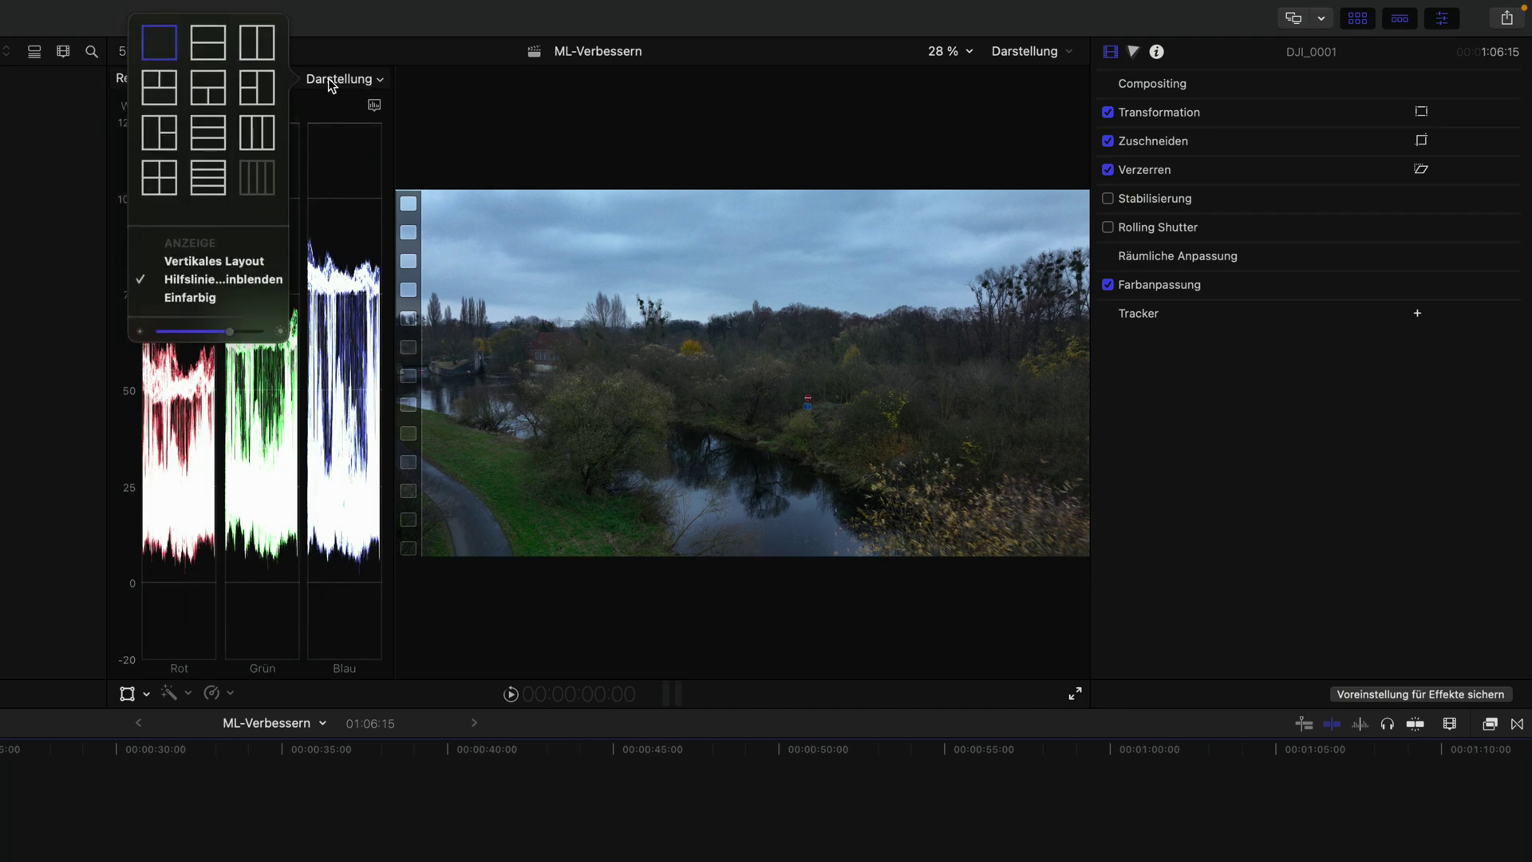
left_click(208, 42)
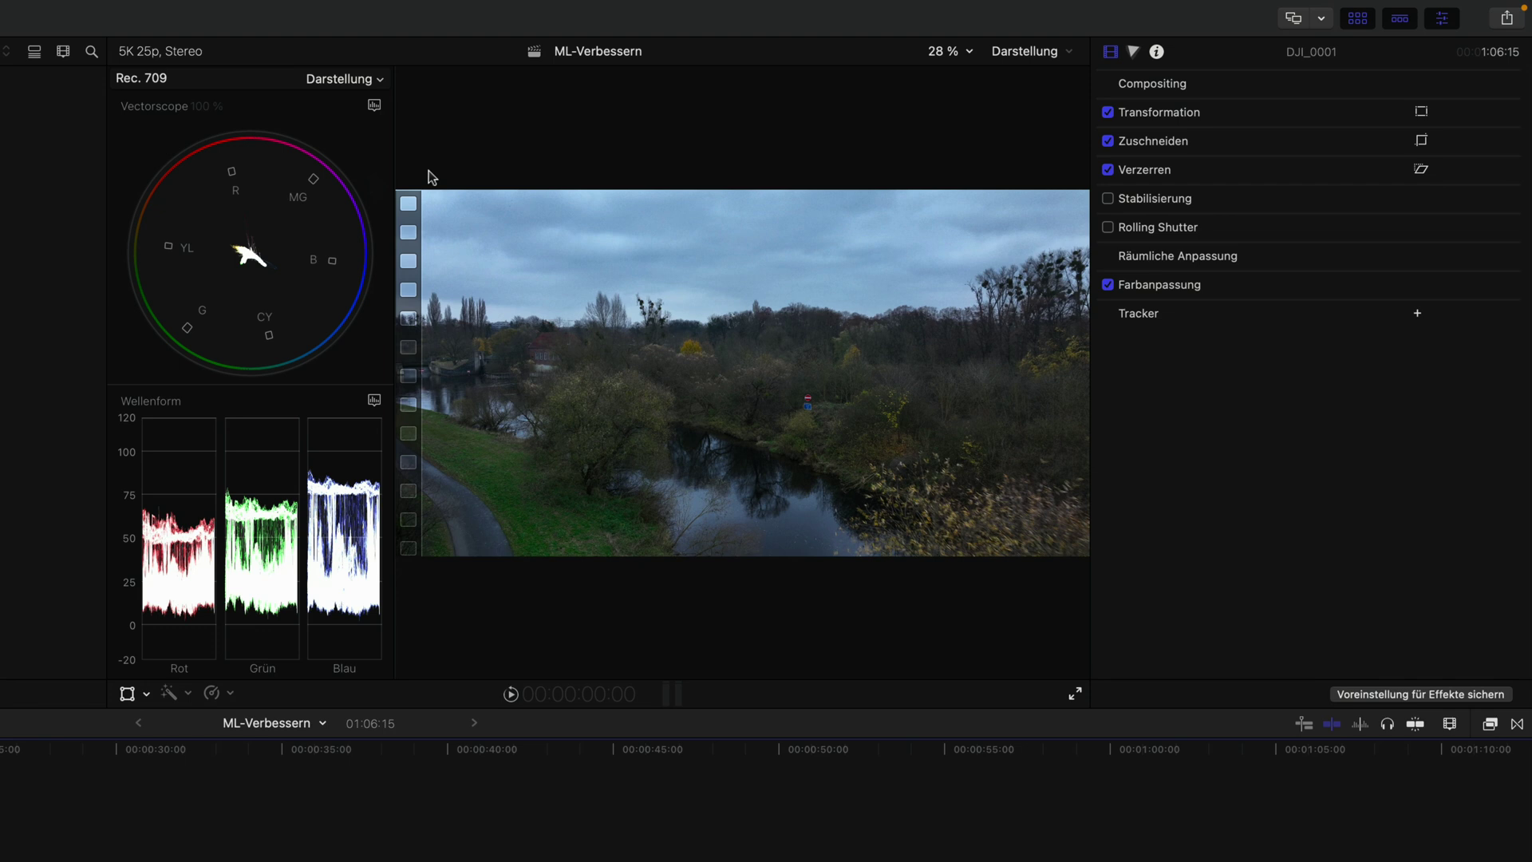
left_click(1068, 53)
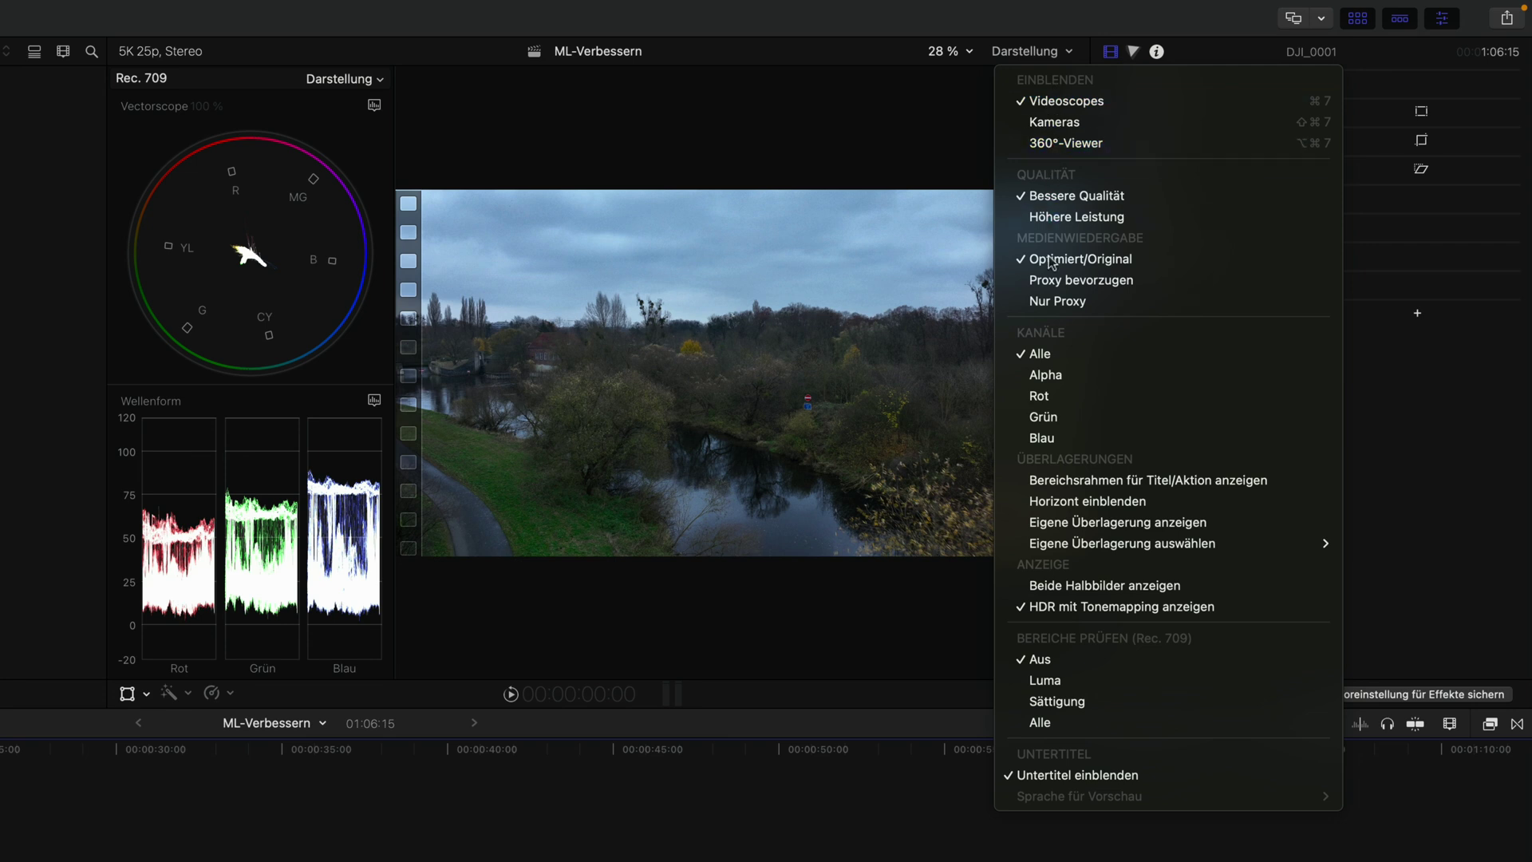
Set Bereiche prüfen to Alle and apply Licht und Farbe verbessern via Ctrl-Option-Cmd-O.
left_click(1157, 726)
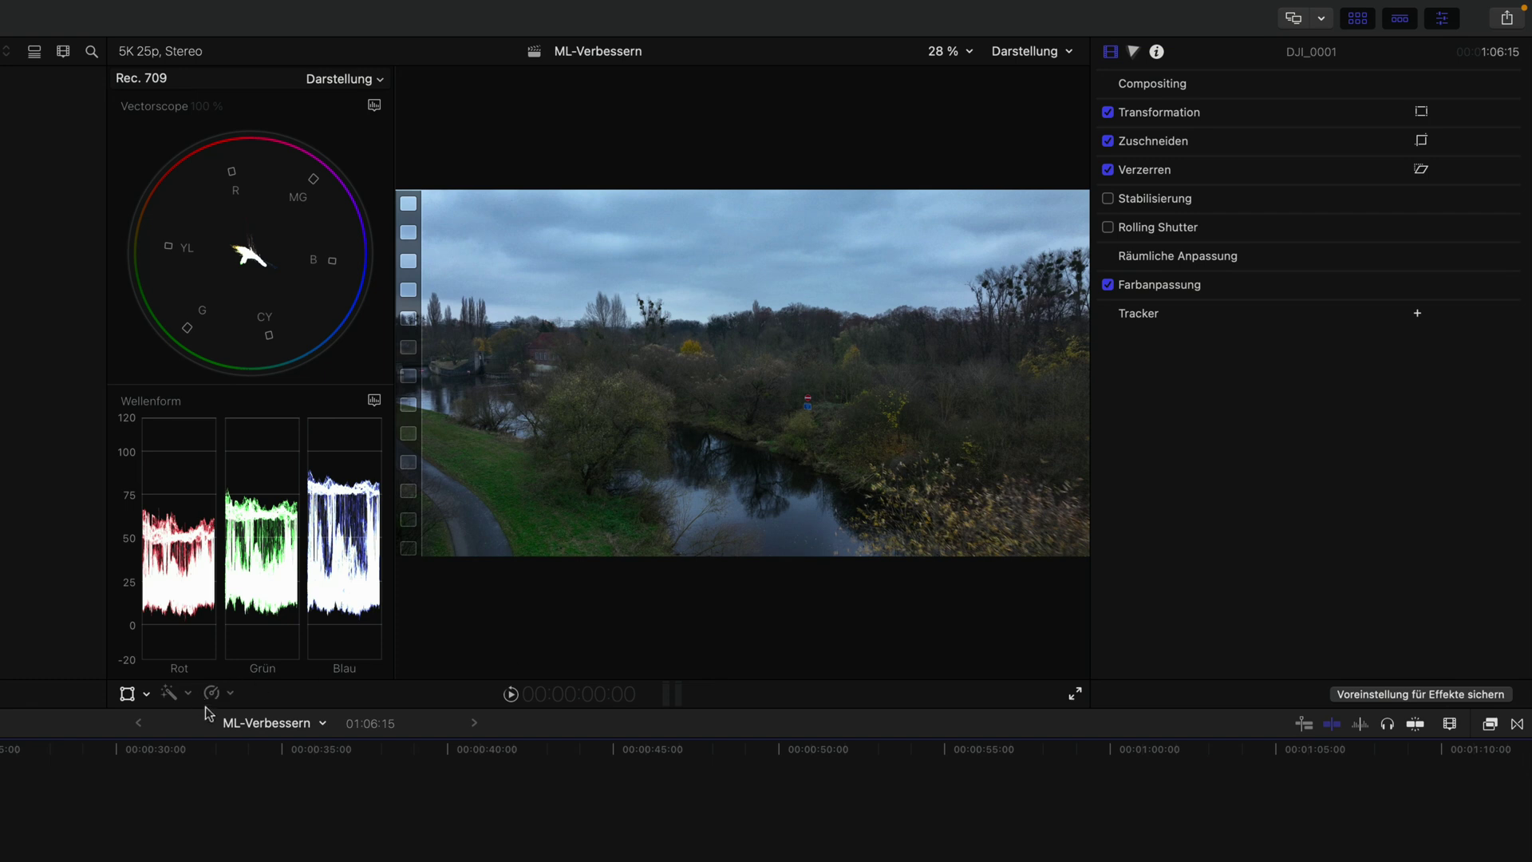
key("ctrl+alt+super+o")
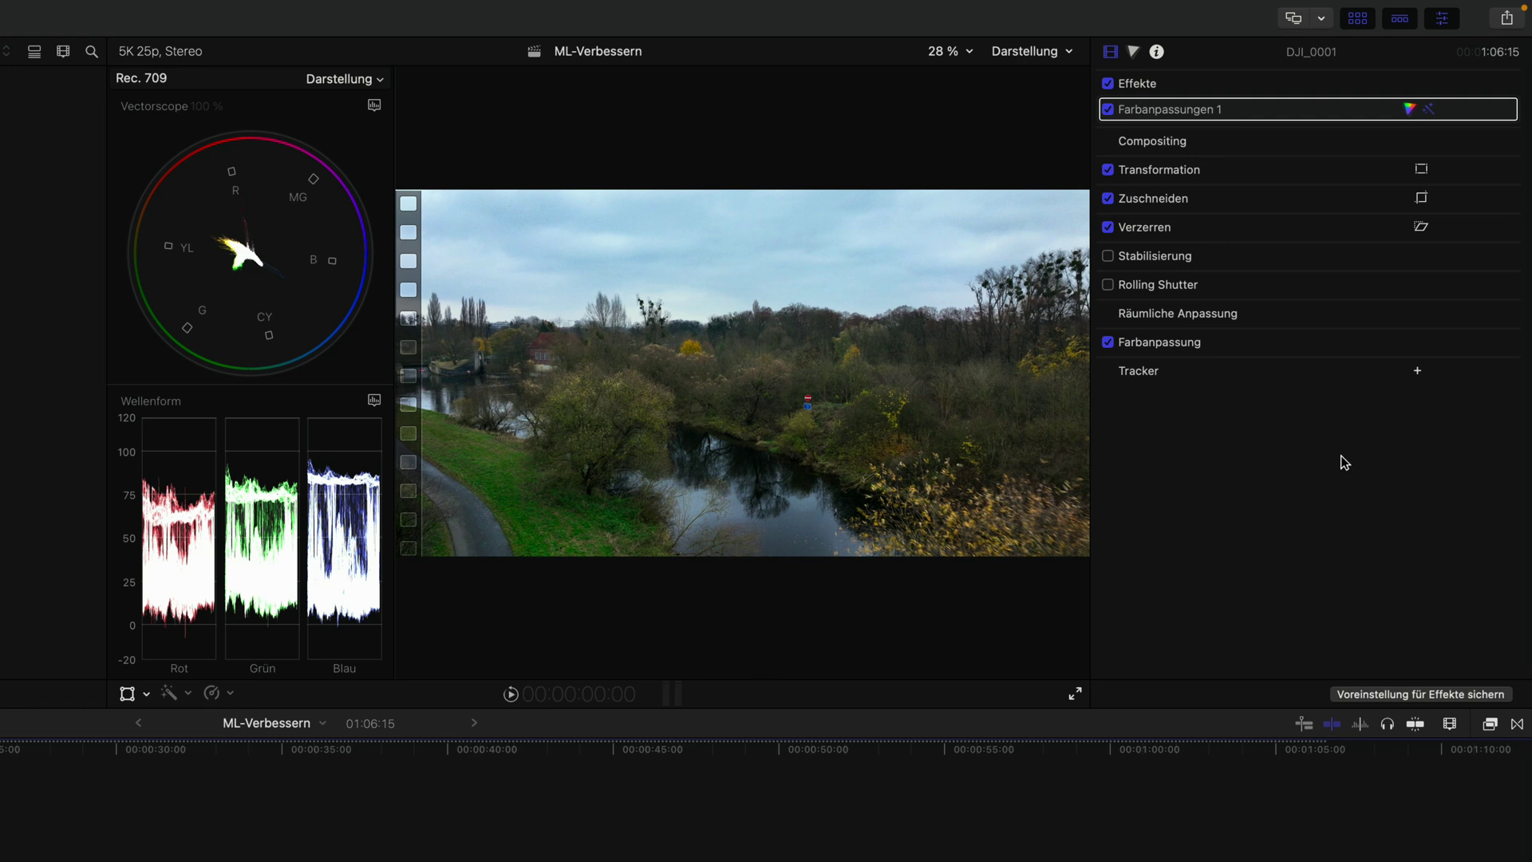
Nudge Belichtung and toggle auto light and colour off and on, ending at Belichtung 28,9, Sättigung 14,0.
left_click(1410, 108)
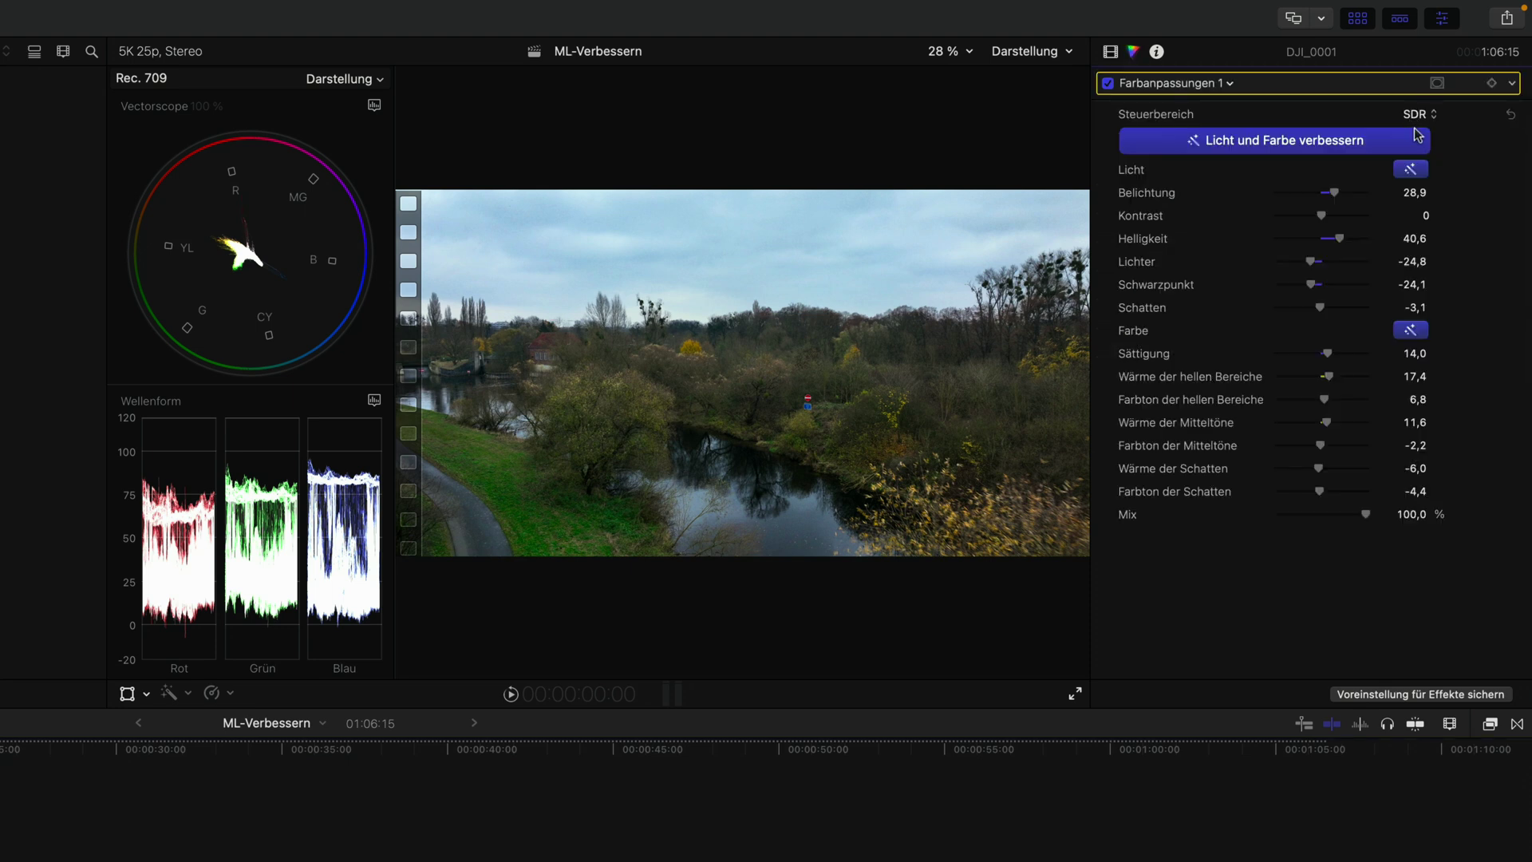
left_click_drag(1334, 194, 1337, 198)
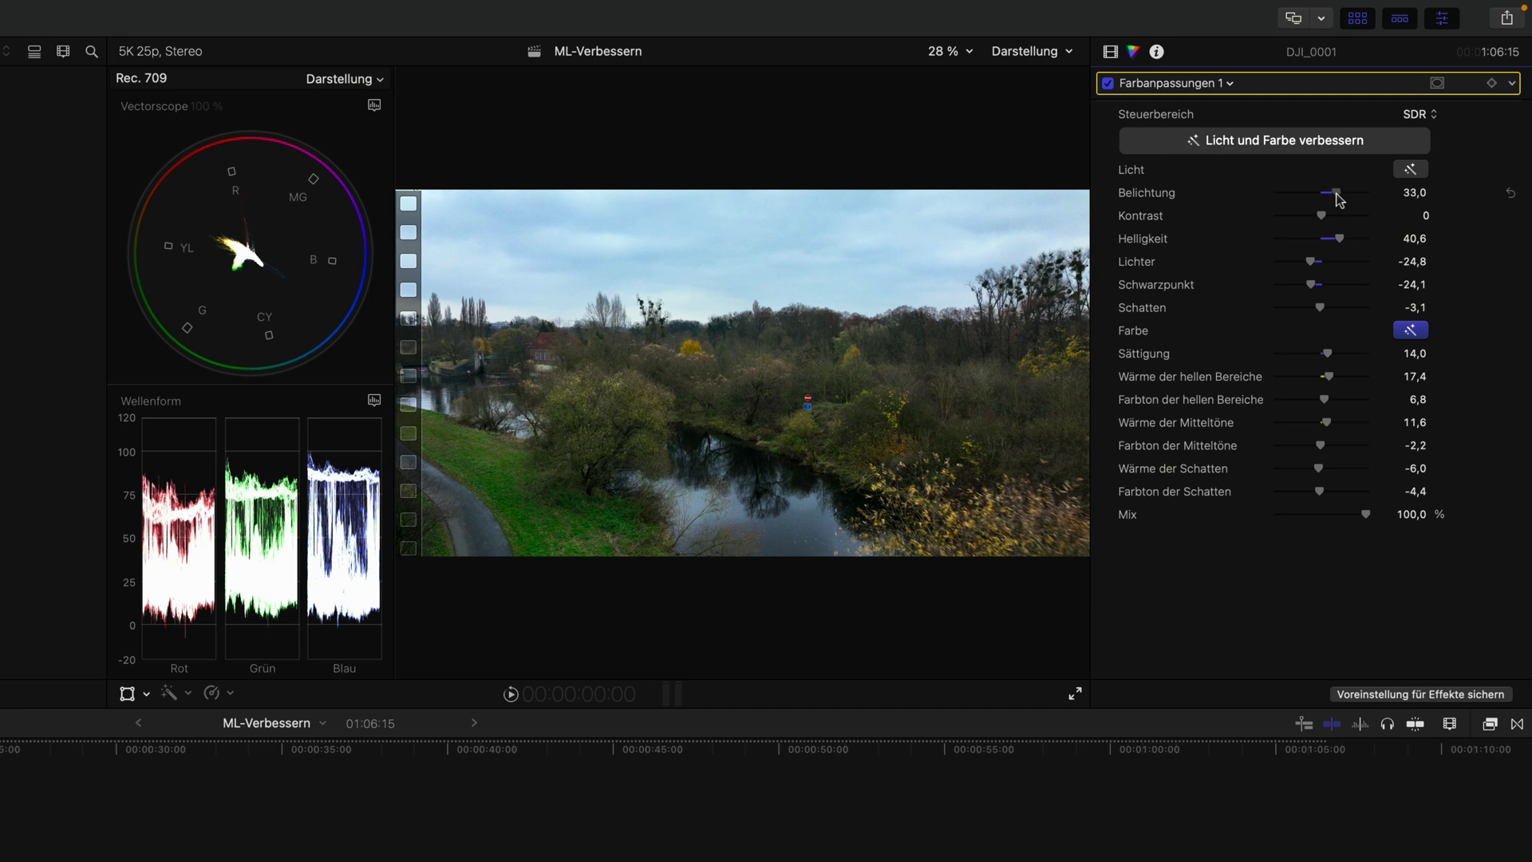
left_click(1421, 171)
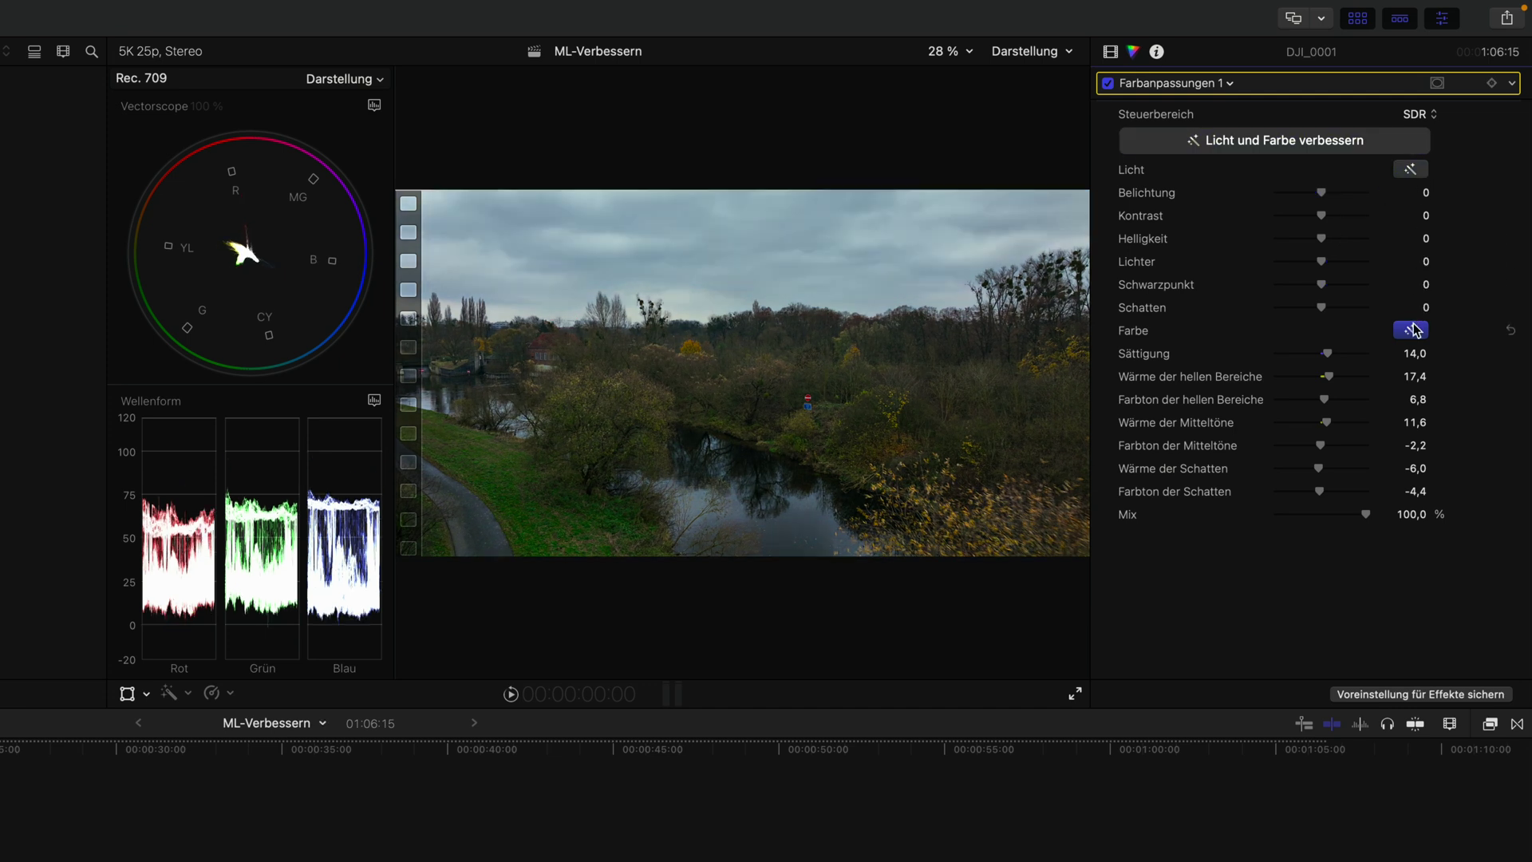
left_click(1410, 170)
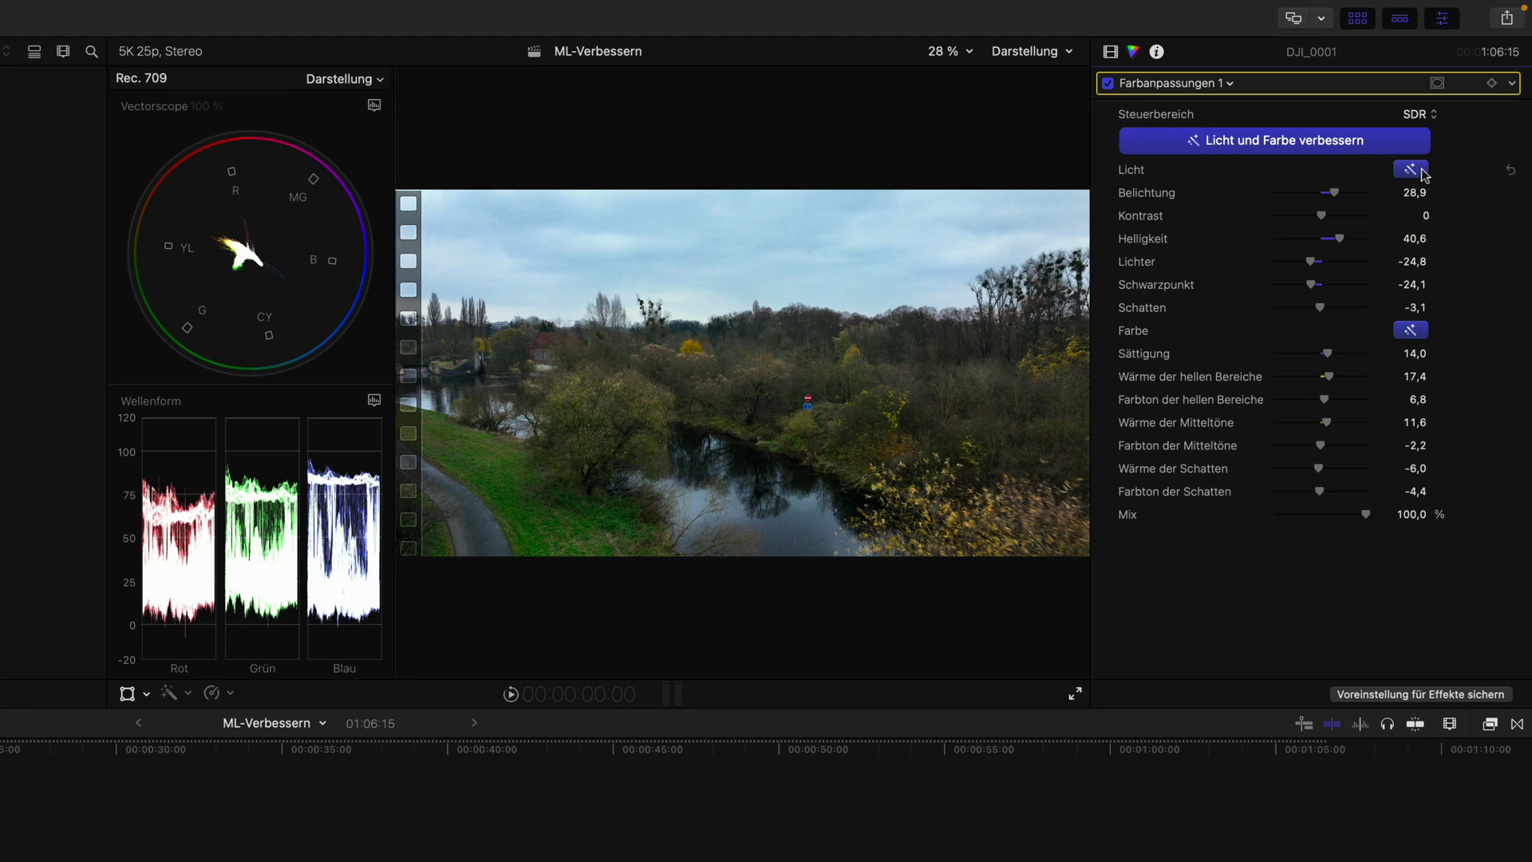
left_click(1413, 170)
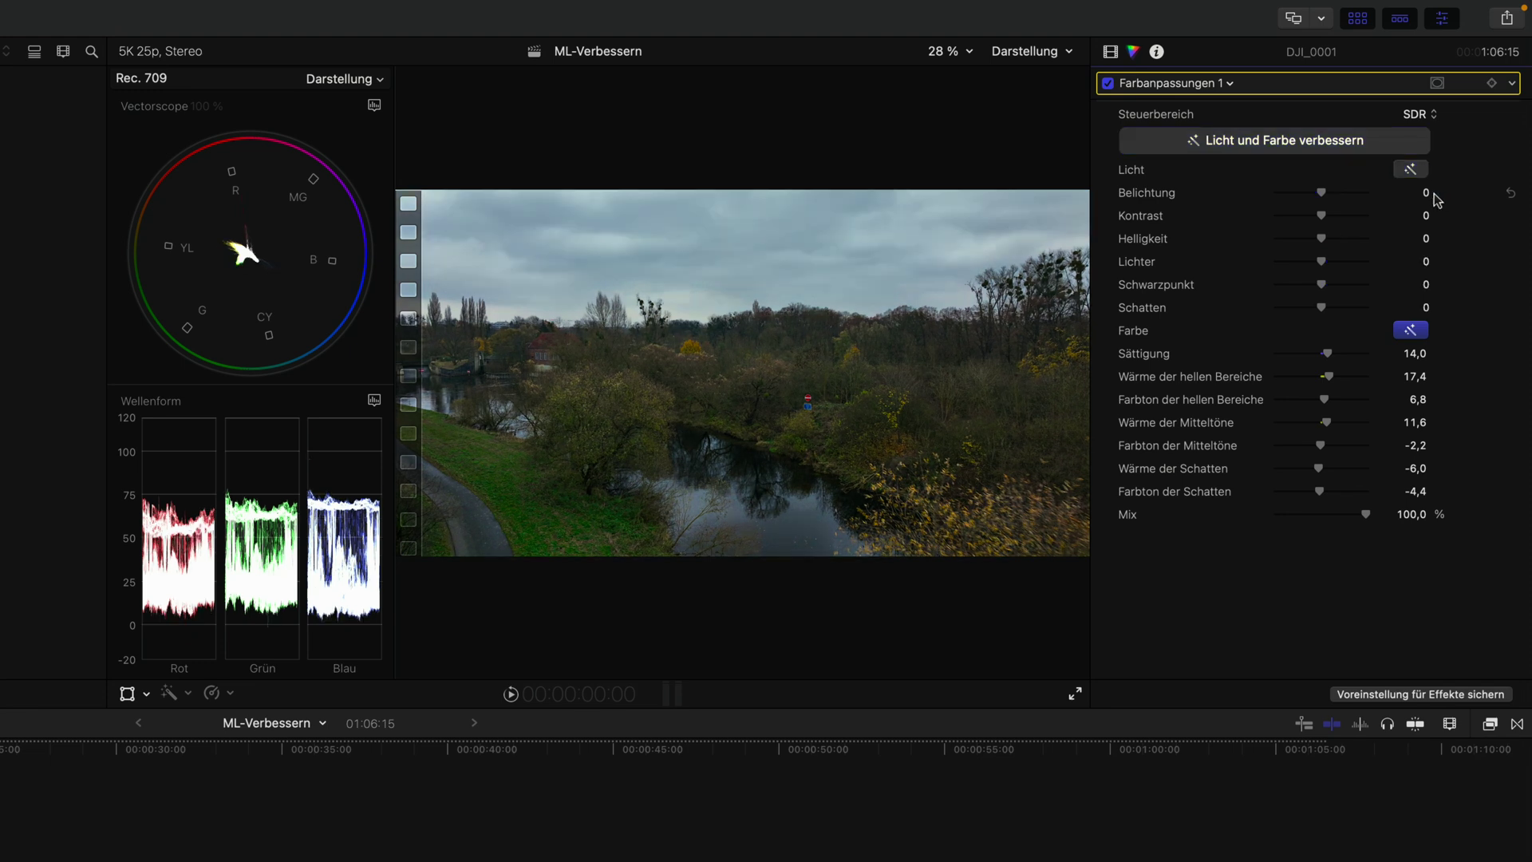
left_click(1413, 169)
left_click(1419, 336)
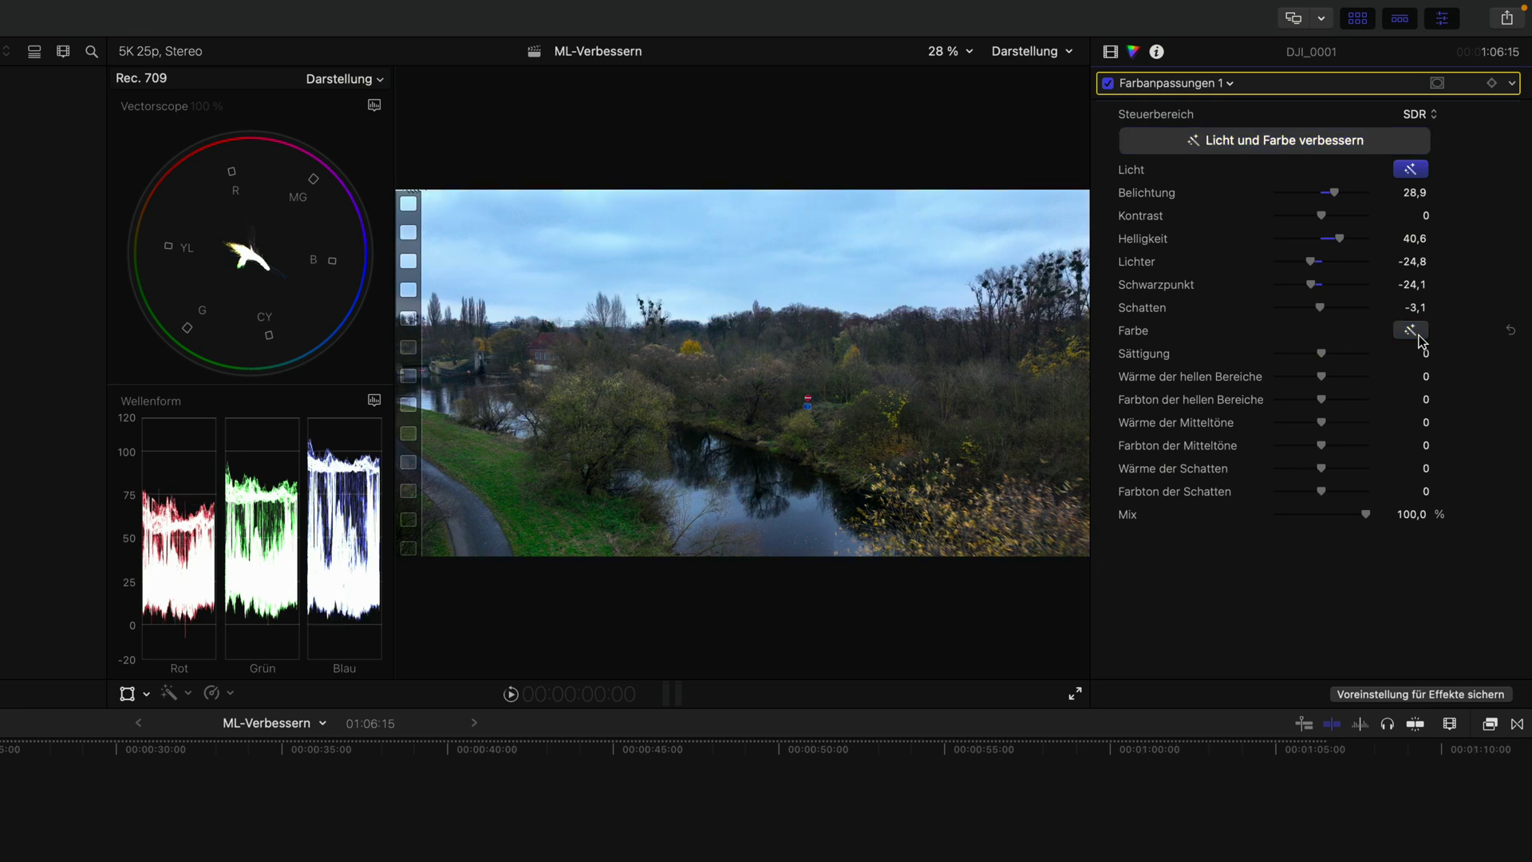
left_click(1412, 331)
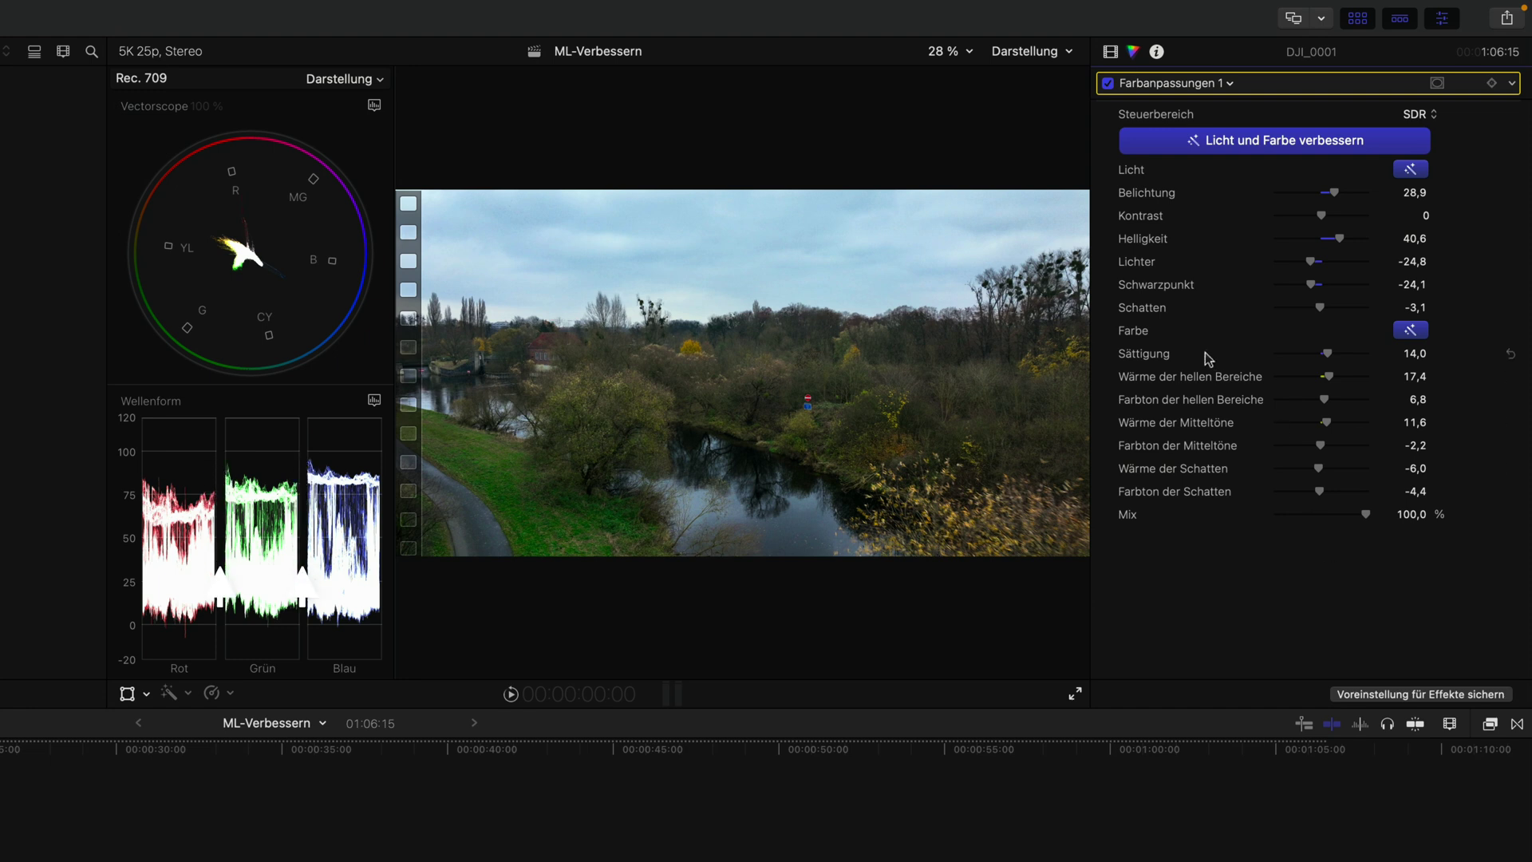
Raise Belichtung to 38, Wärme der hellen Bereiche to 28 and Sättigung to 29.
mouse_move(1334, 192)
left_mouse_down()
mouse_move(1360, 241)
mouse_move(1339, 193)
left_mouse_up()
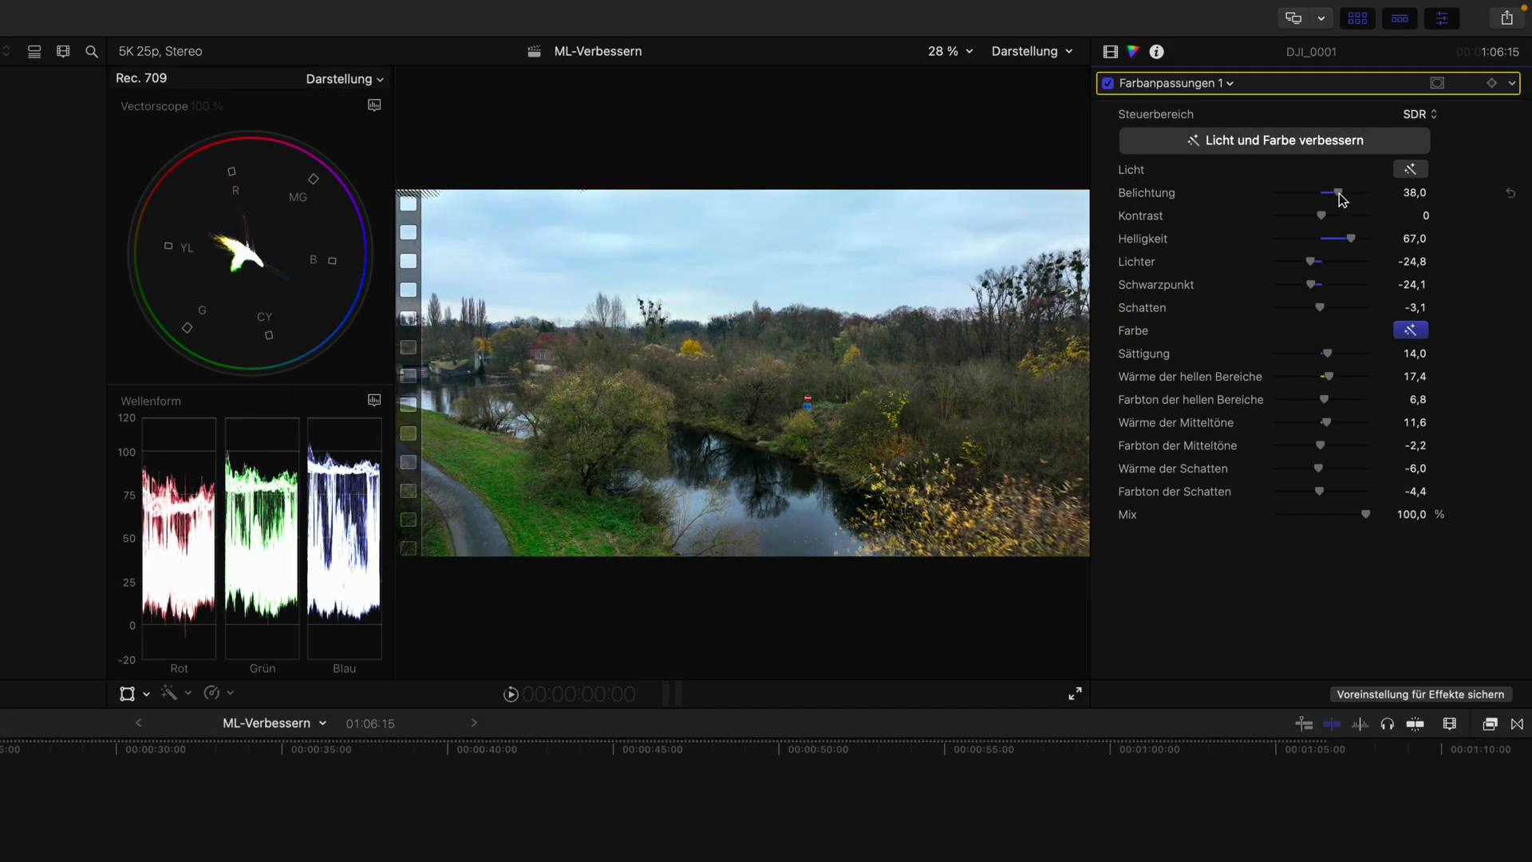
left_click_drag(1329, 376, 1337, 379)
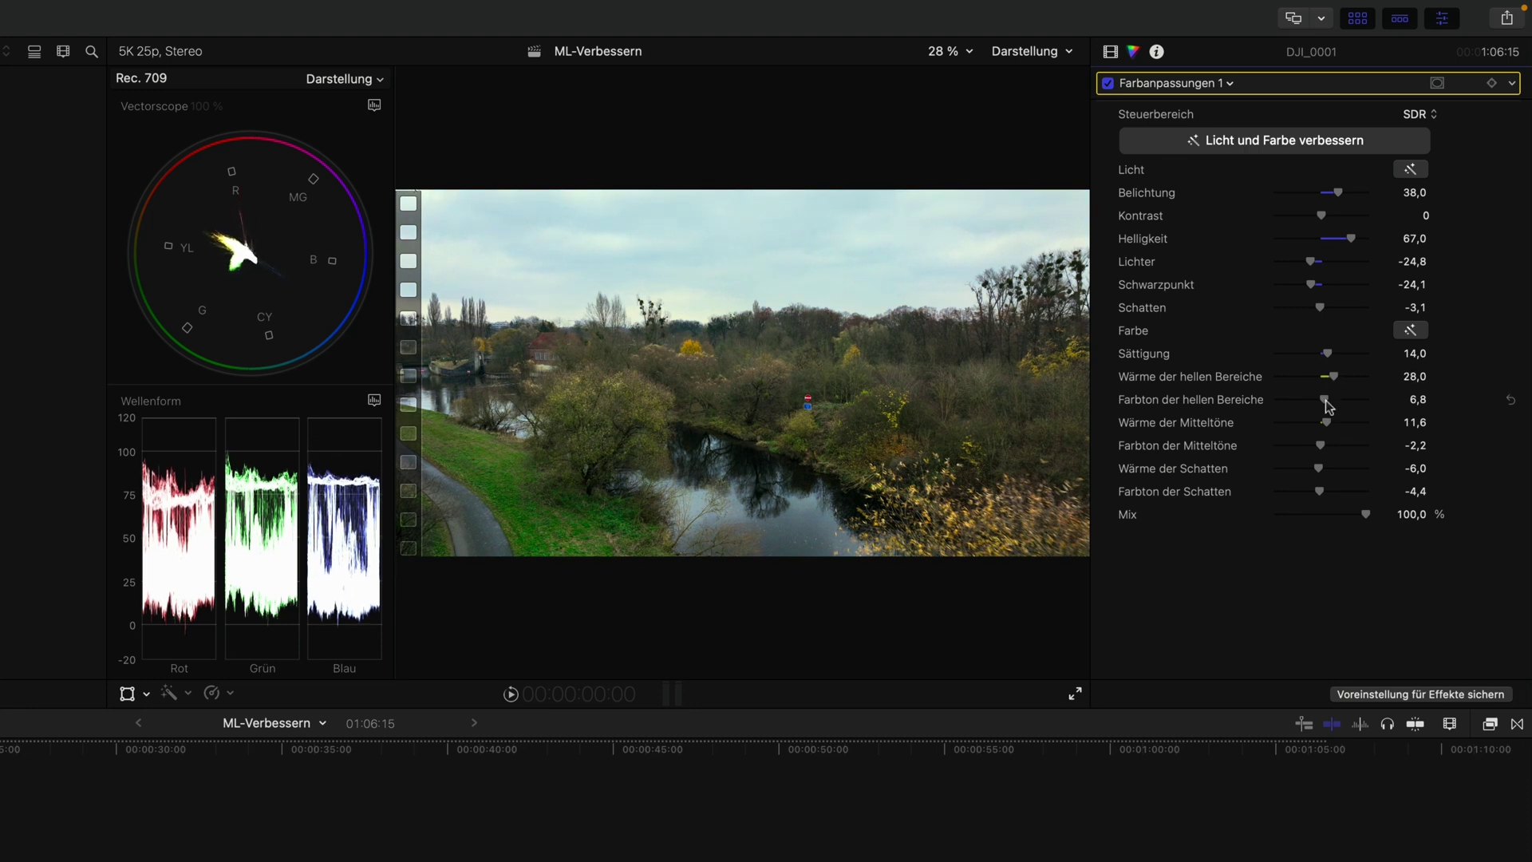
mouse_move(1327, 353)
left_mouse_down()
mouse_move(1358, 356)
mouse_move(1340, 362)
left_mouse_up()
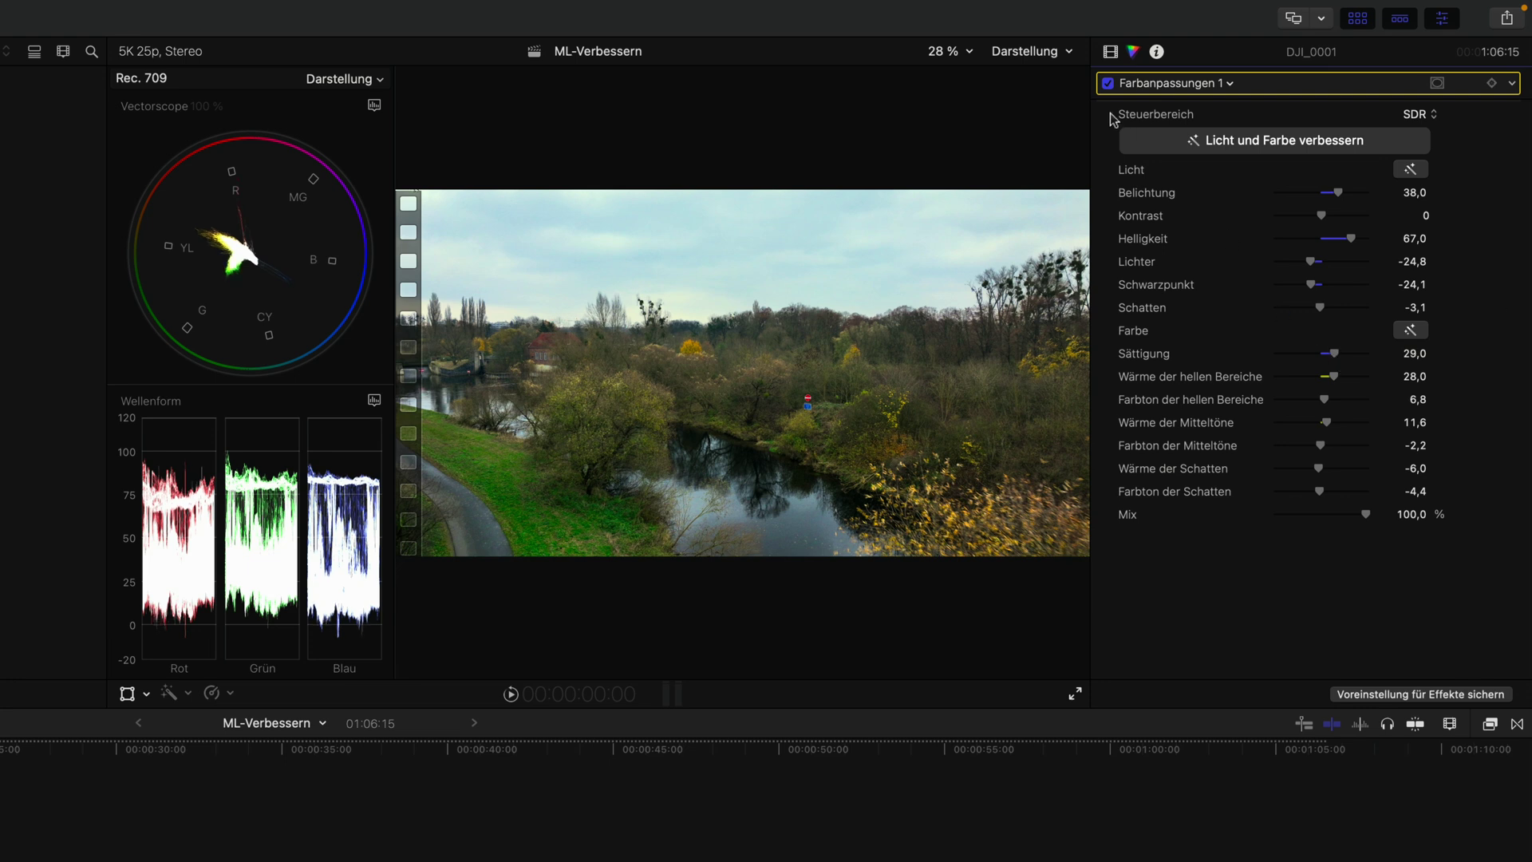
Toggle Farbanpassungen 1 off and on twice to compare the grade with the original.
left_click(1109, 85)
left_click(1109, 84)
left_click(1110, 85)
left_click(1109, 85)
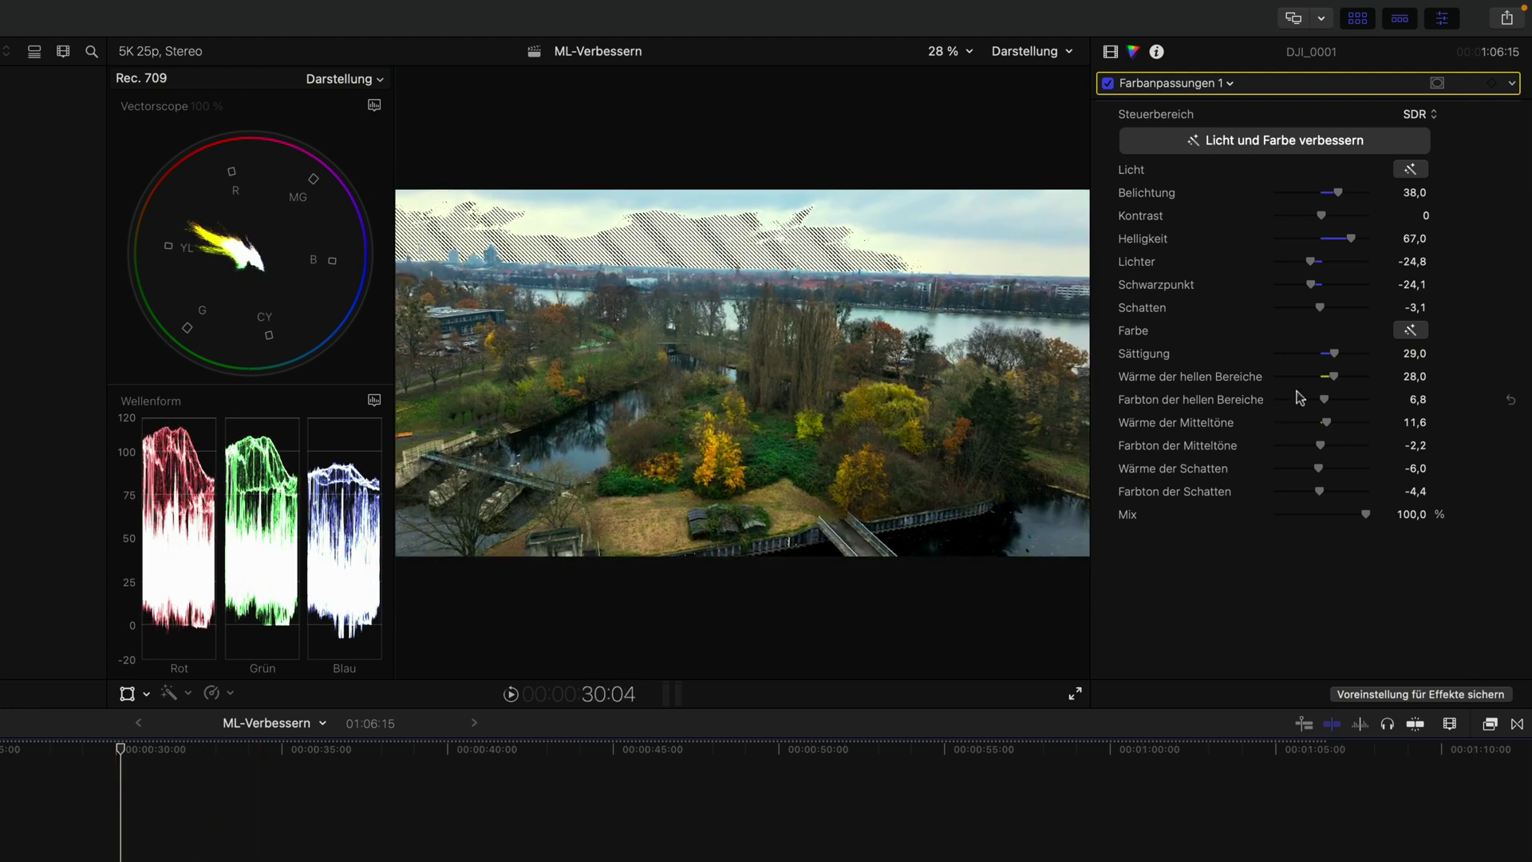
Try Licht auto and Licht und Farbe verbessern, then keep Belichtung at 38.
left_click(1411, 170)
left_click(1411, 170)
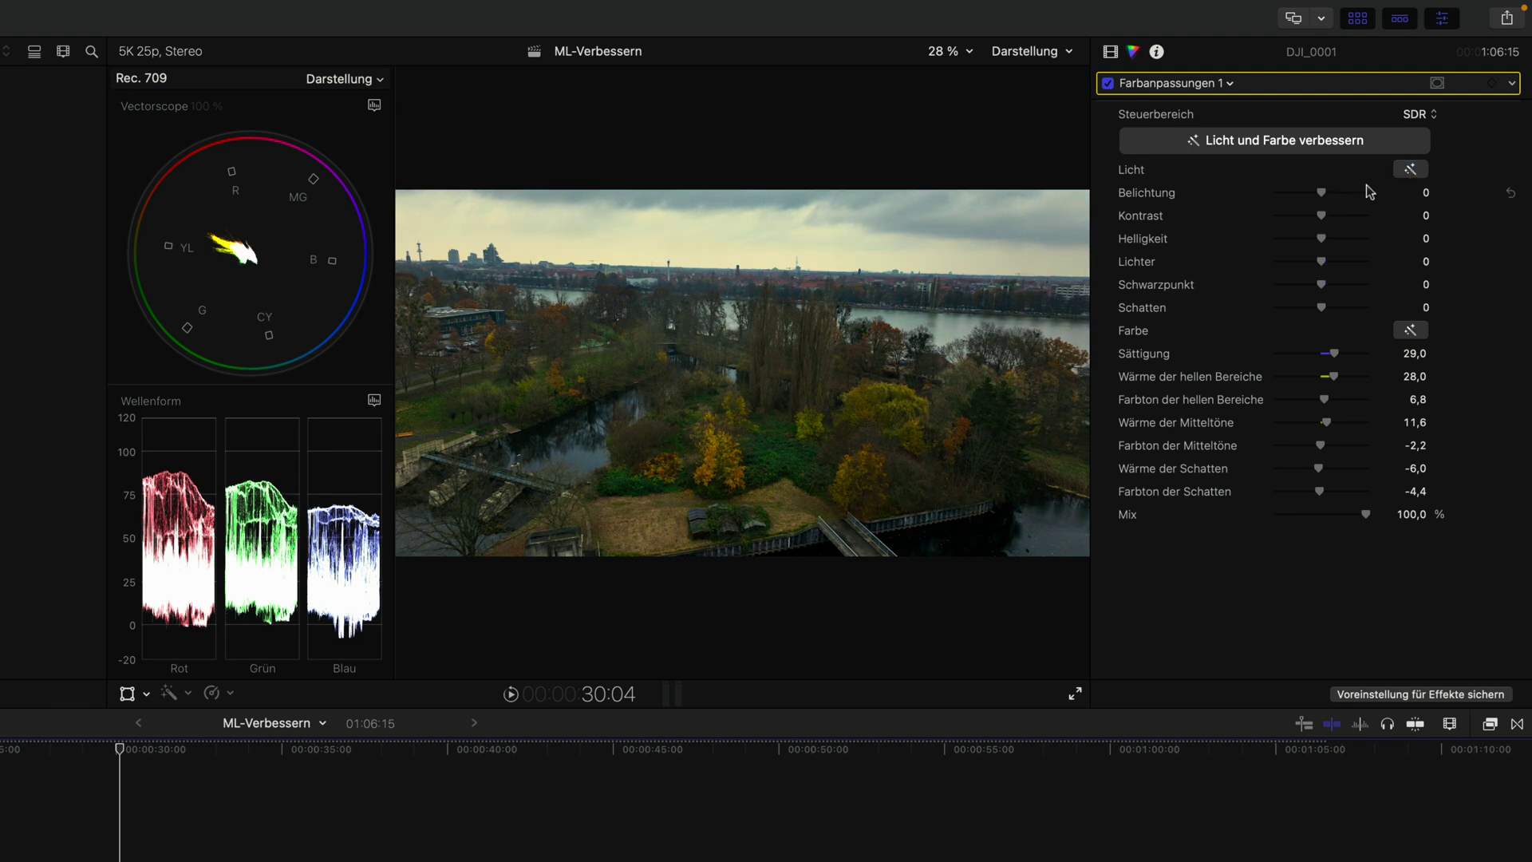
left_click(1368, 145)
left_click_drag(1329, 192, 1336, 194)
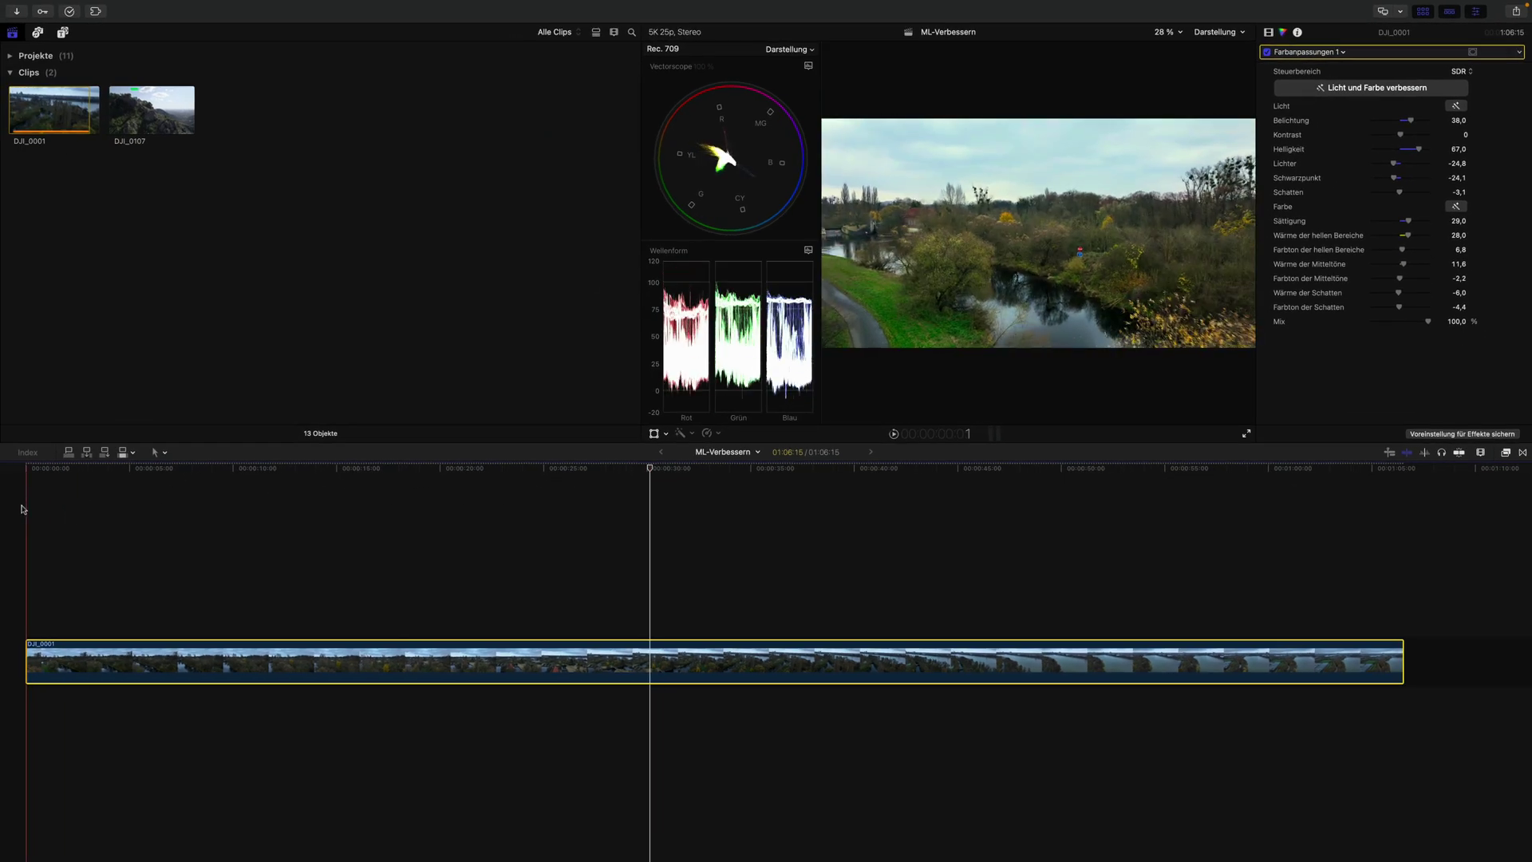
Deselect the clip, return to the start and play the graded drone footage.
left_click(22, 509)
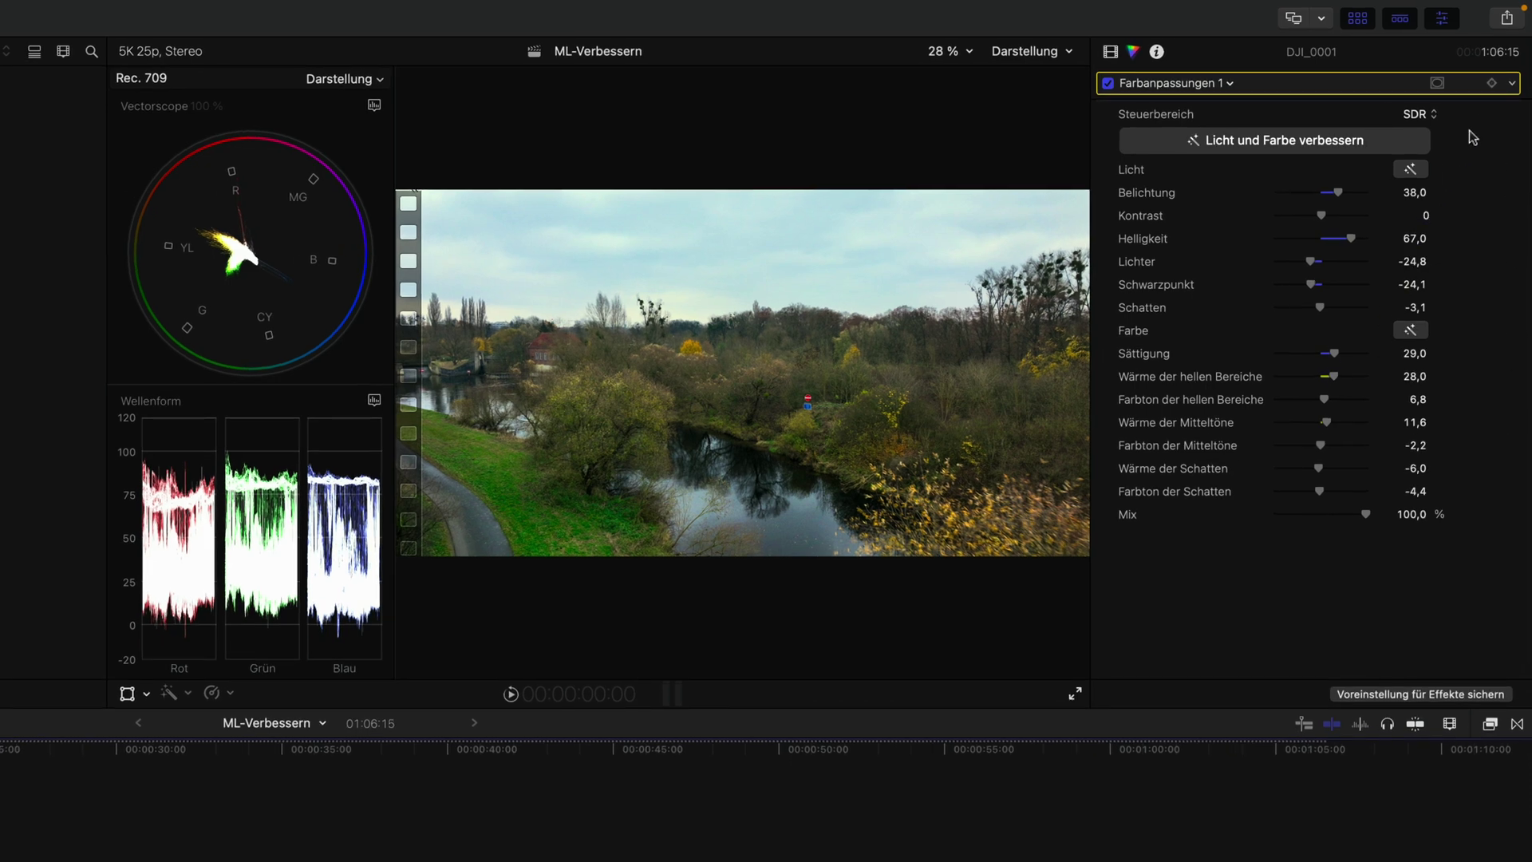
key("space")
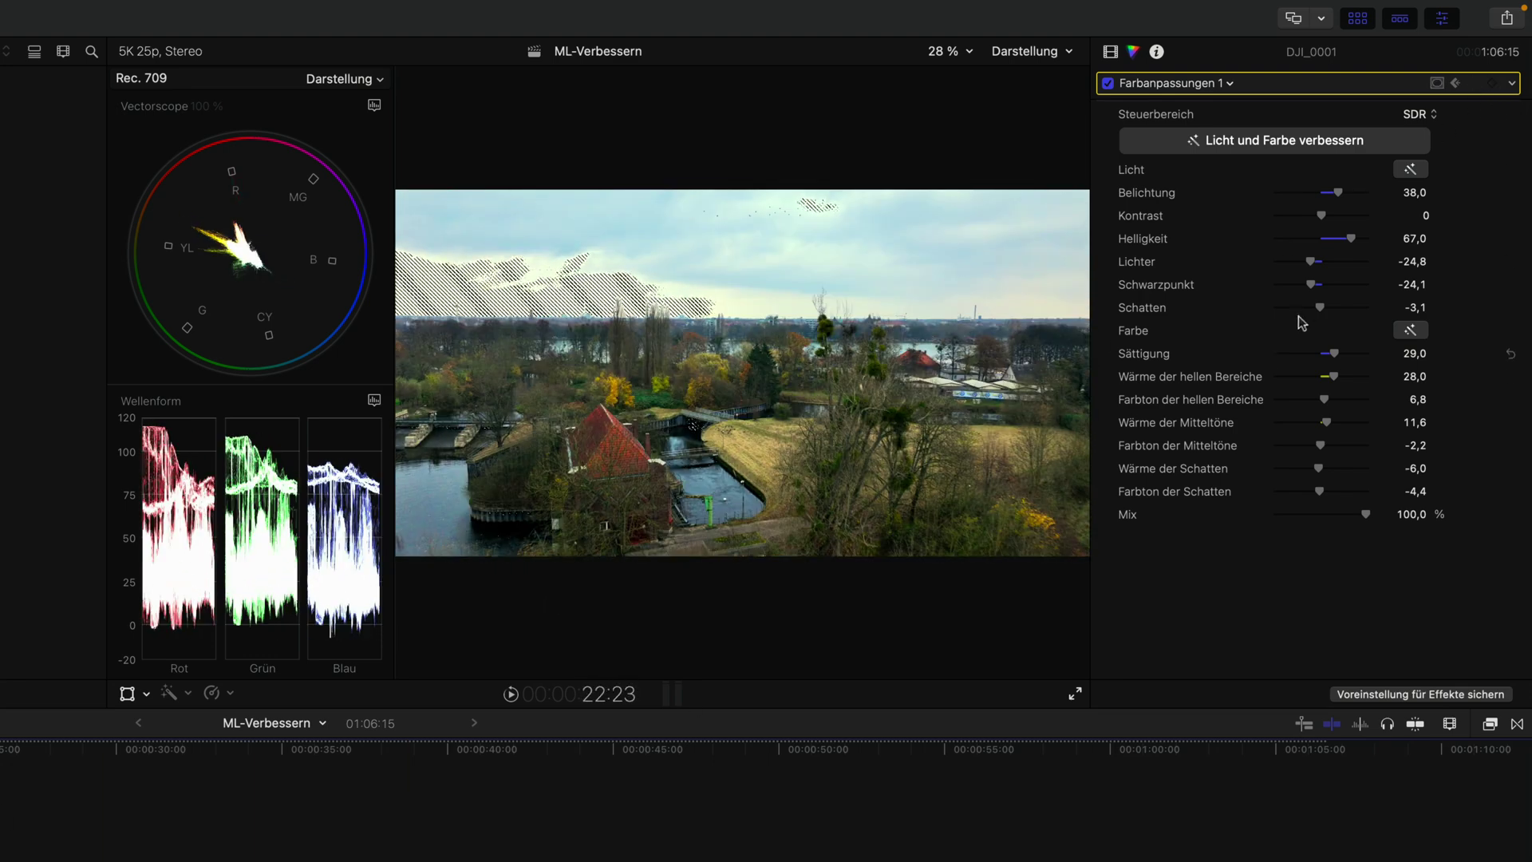
Keyframe Belichtung 23 with a lifted Schwarzpunkt, then Belichtung 26 at about 55 seconds.
left_click_drag(1339, 195, 1352, 239)
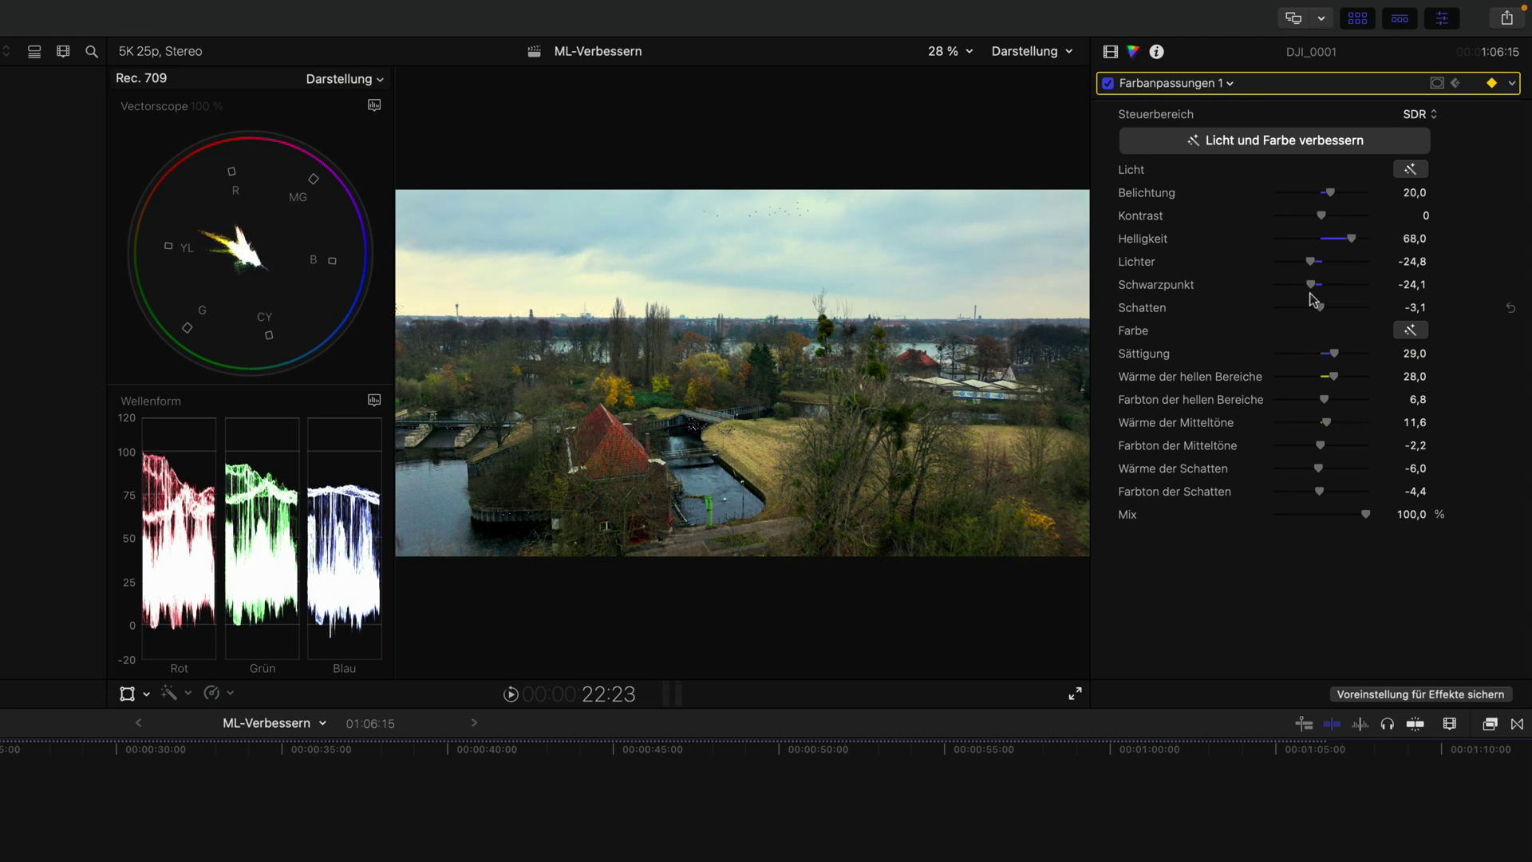
left_click_drag(1313, 288, 1318, 284)
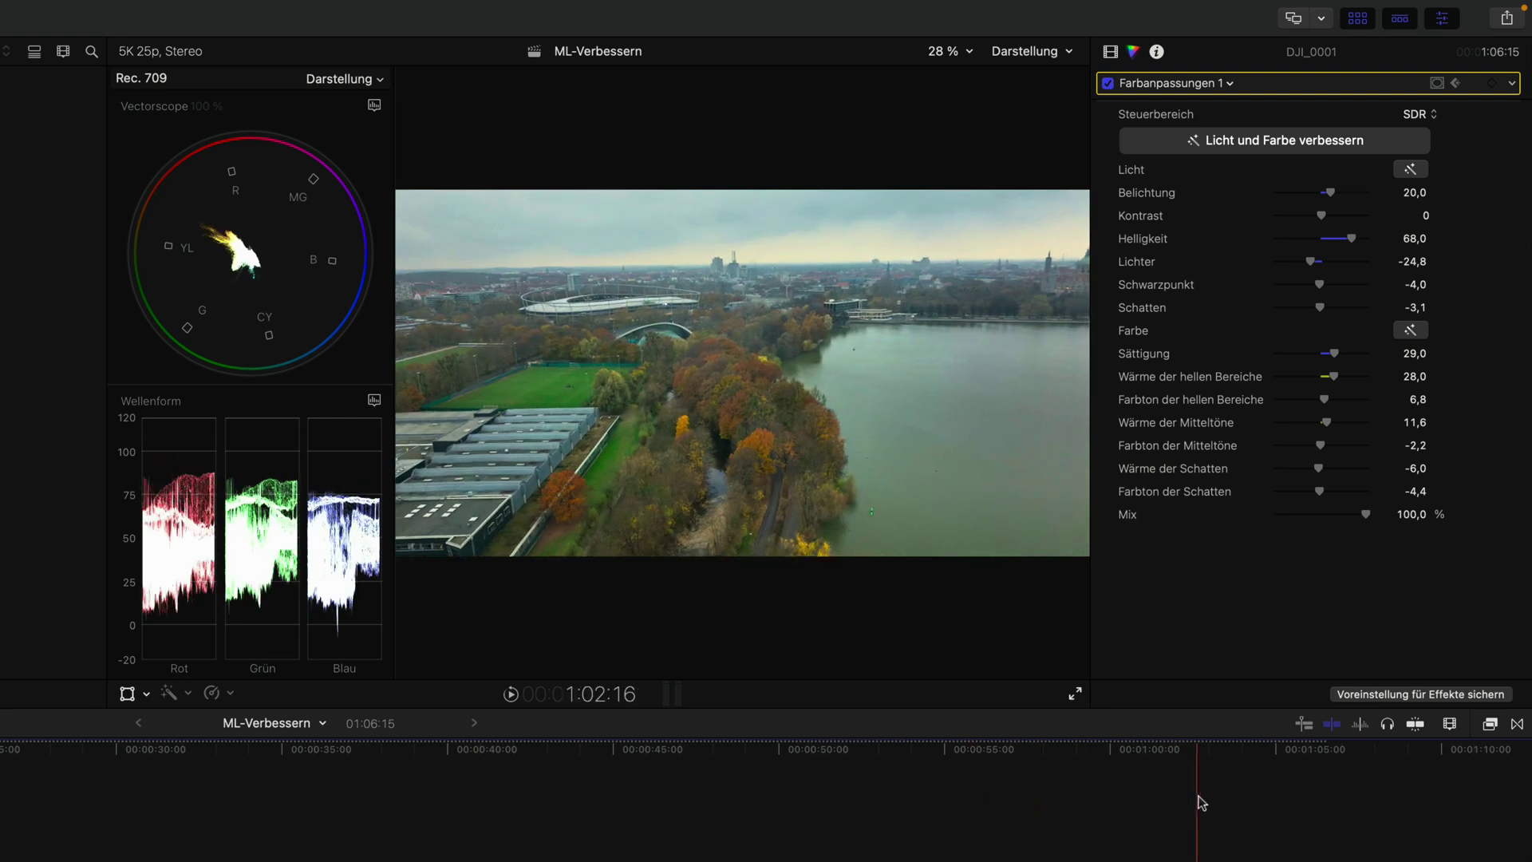
left_click(965, 804)
left_click_drag(1331, 193, 1339, 199)
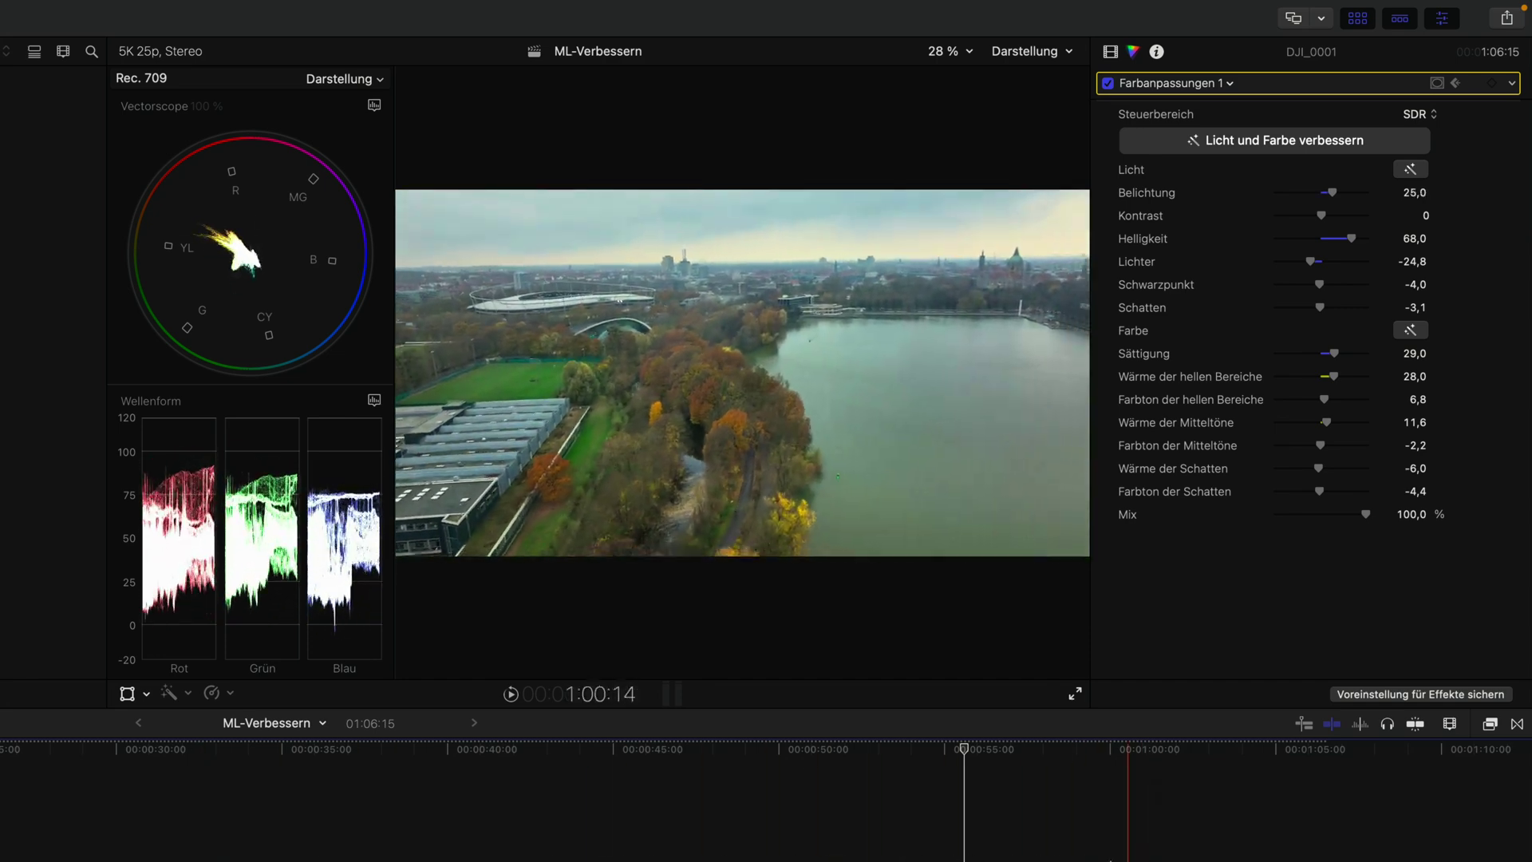
Keyframe Belichtung 18 at about 46 seconds and play backward and forward to check it.
left_click(671, 848)
left_click_drag(1332, 200, 1330, 201)
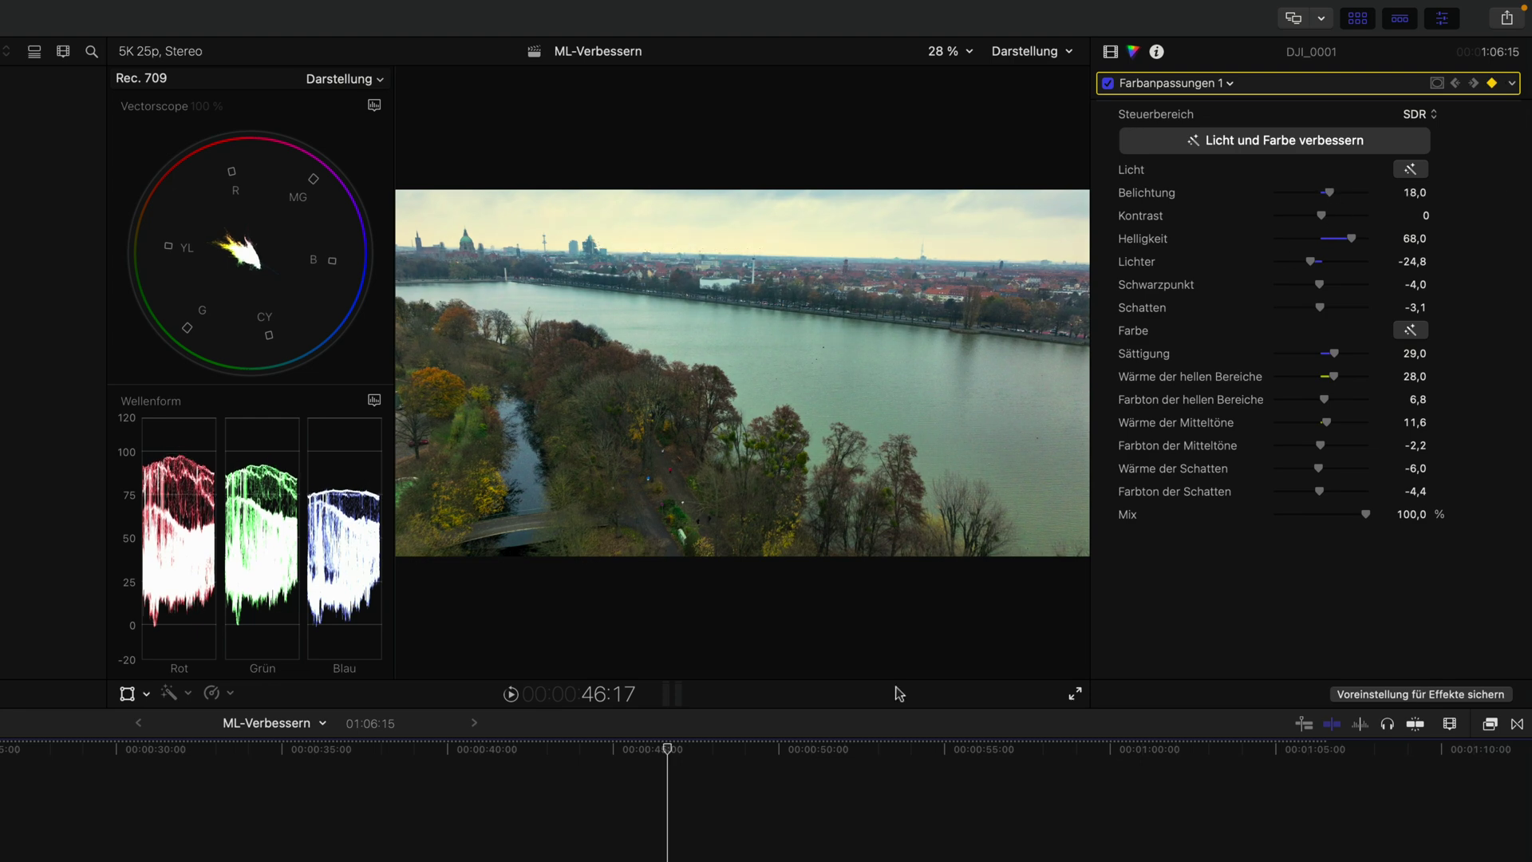
key("j")
key("j")
key("j")
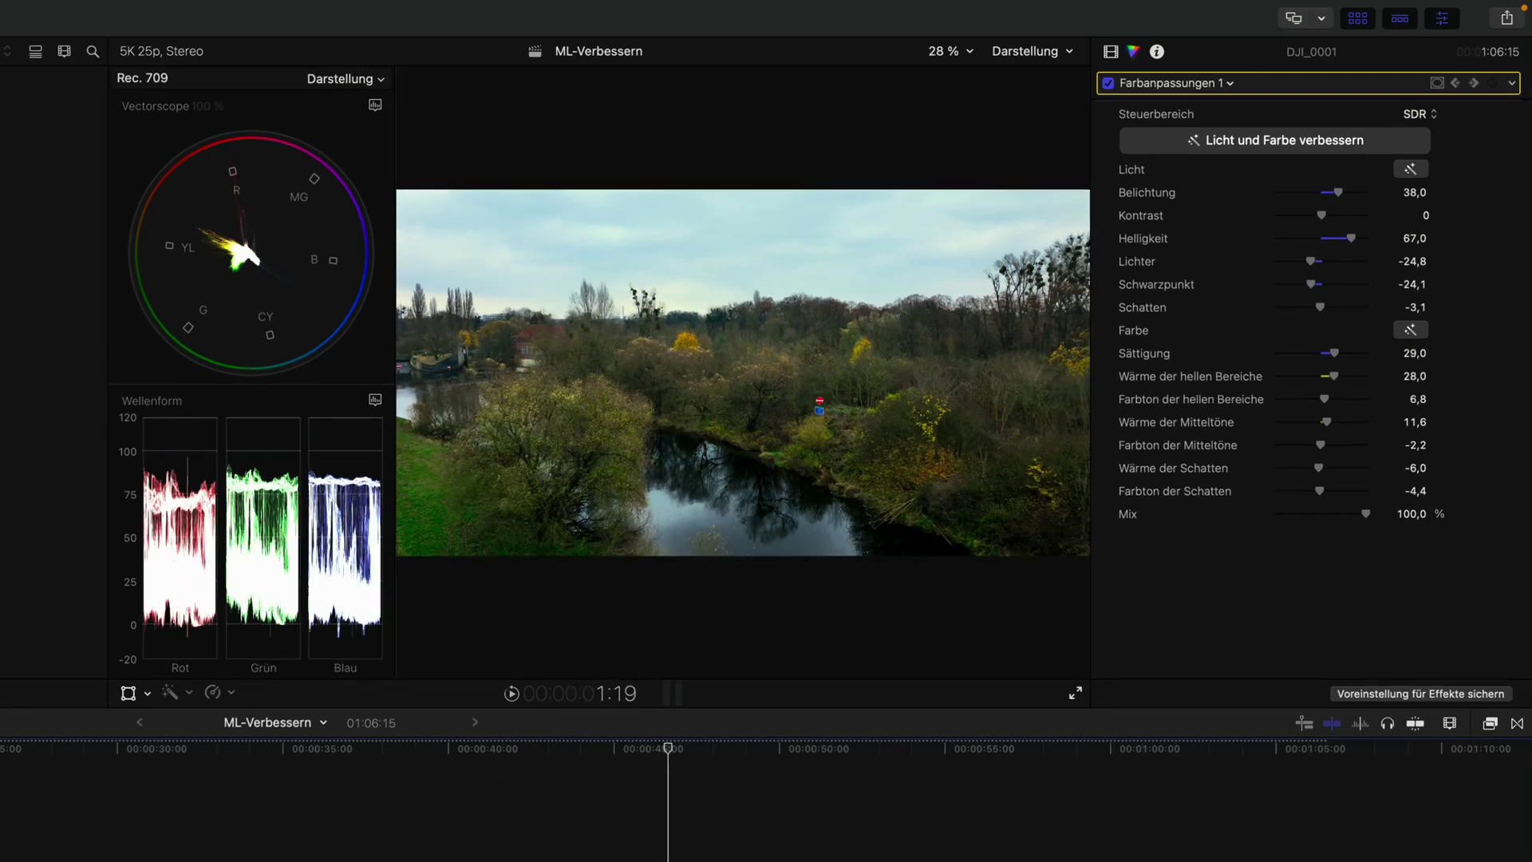
key("l")
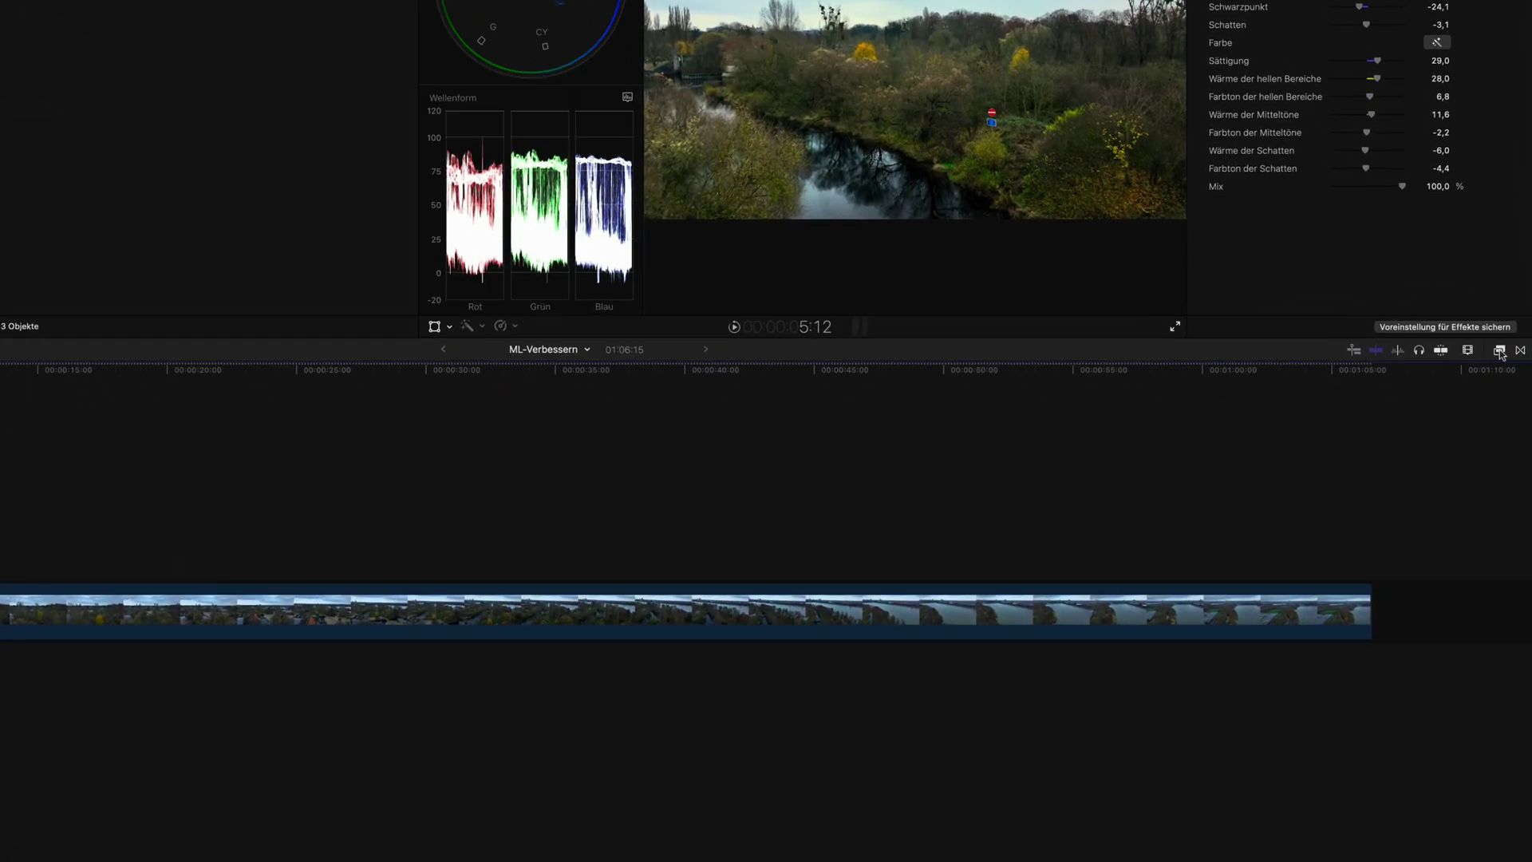
Browse the Color Presets effects, close the Effects browser and bring up Preferences.
left_click(1507, 453)
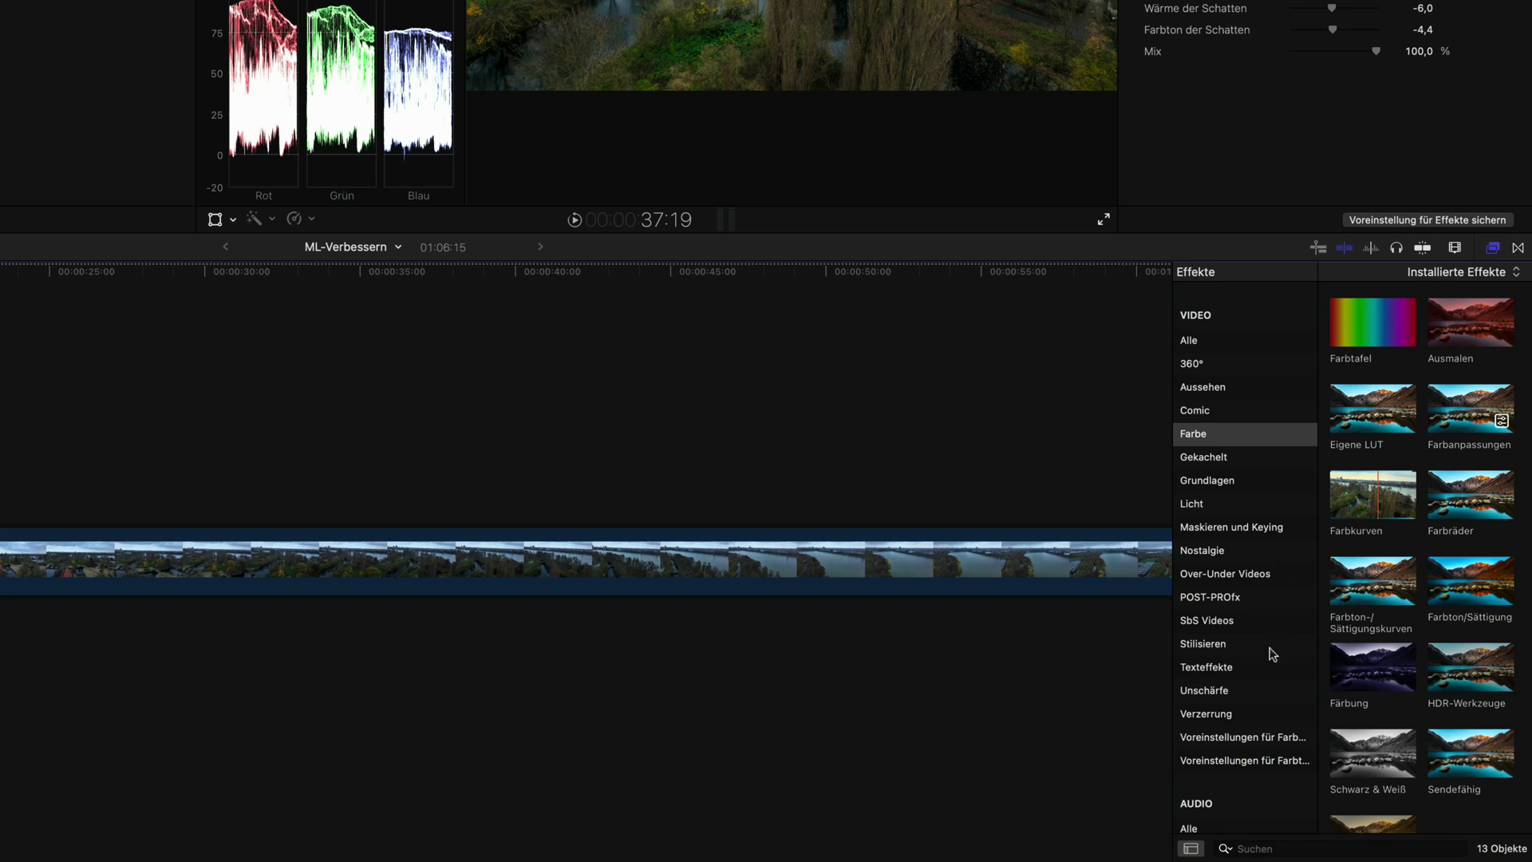
left_click(1255, 742)
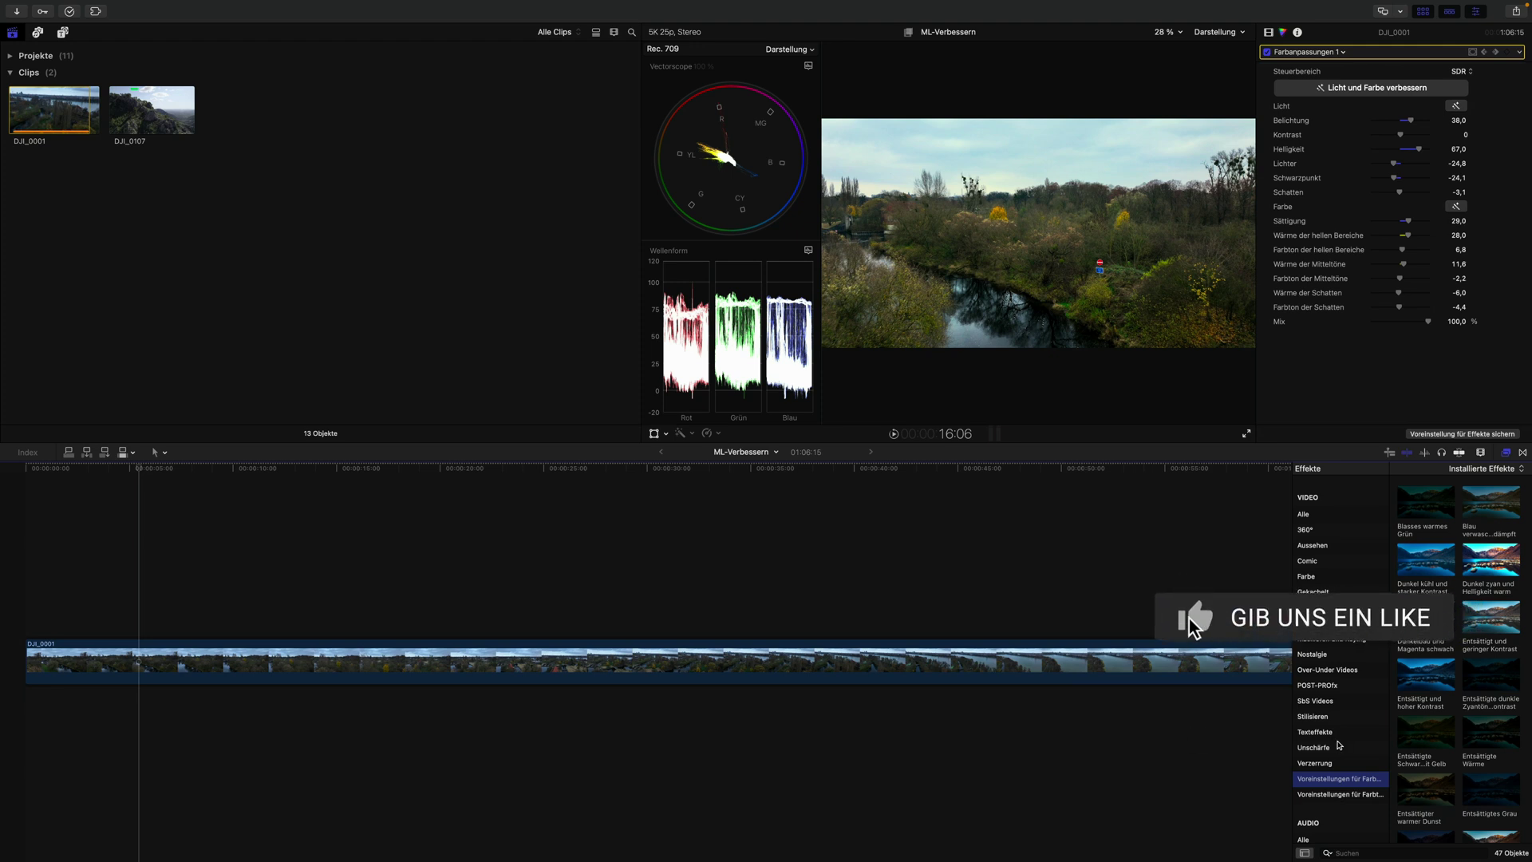
left_click(1507, 453)
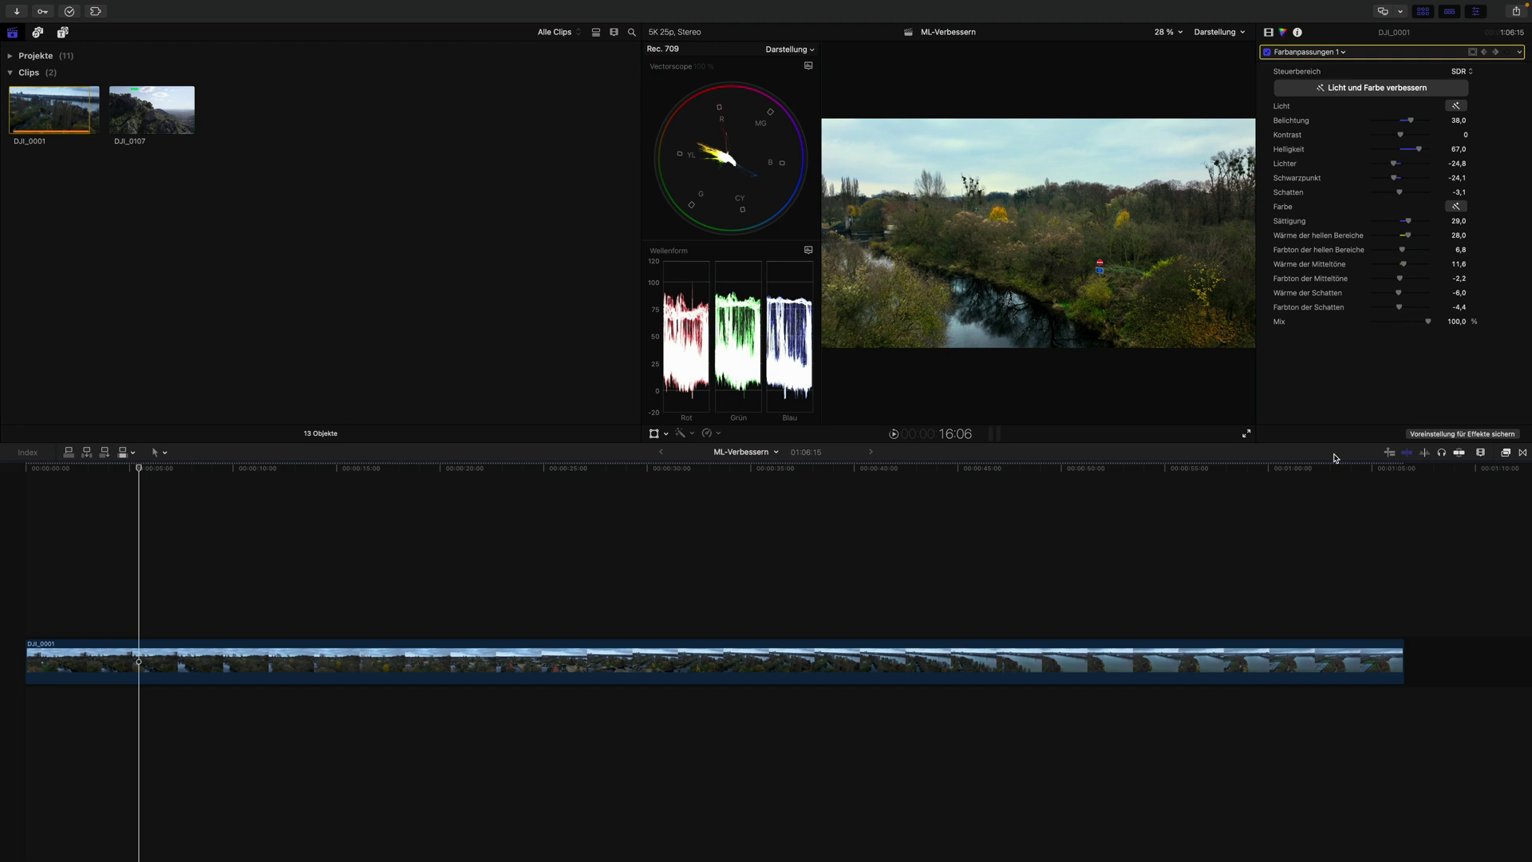
key("super+comma")
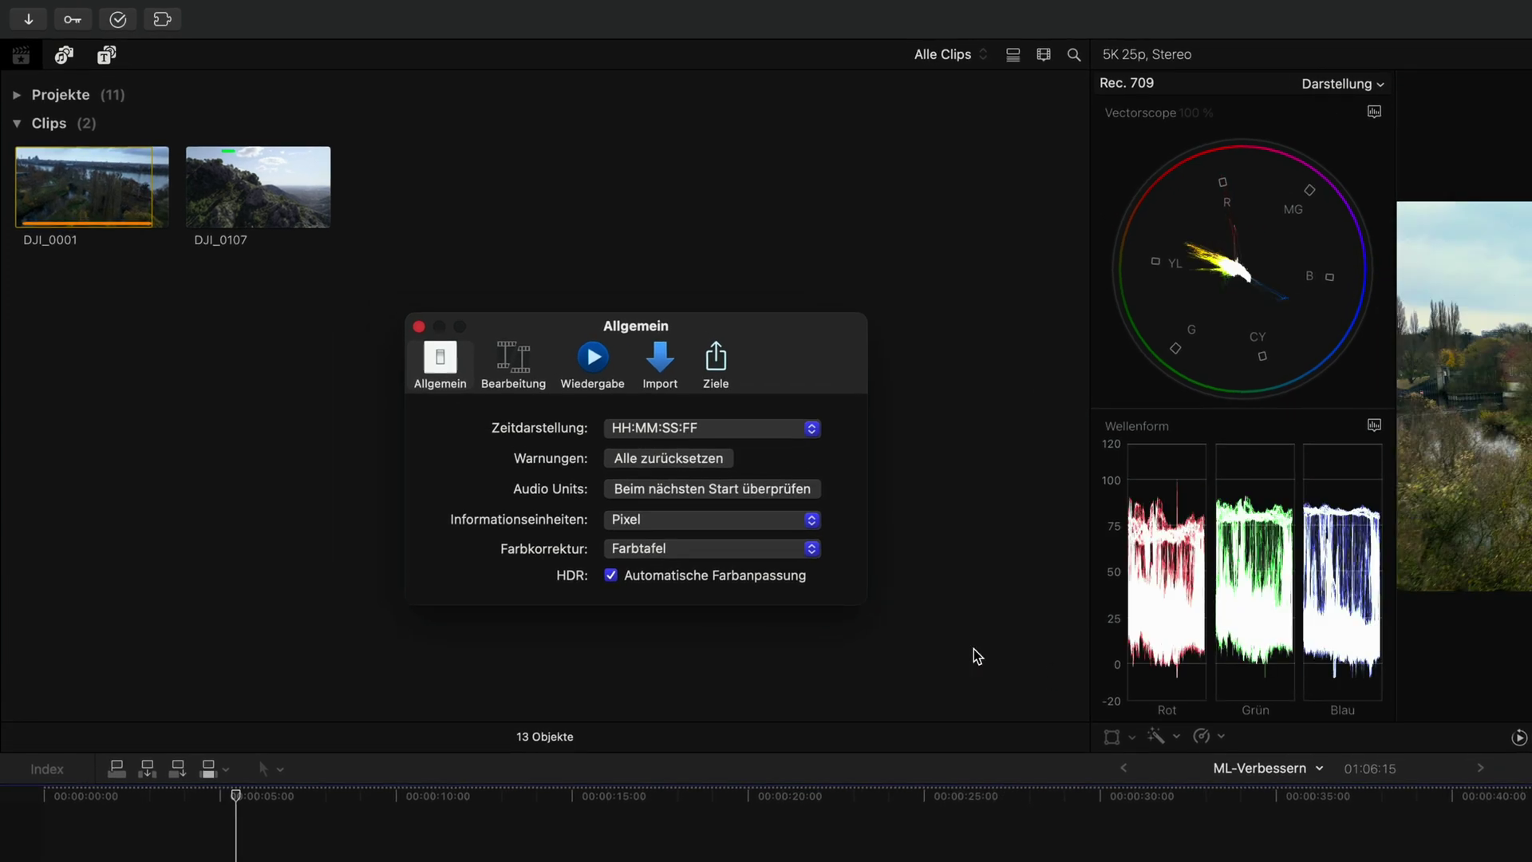
Set the General default Farbkorrektur to Farbanpassungen, close Preferences and show the Video inspector.
left_click(442, 373)
left_click(811, 550)
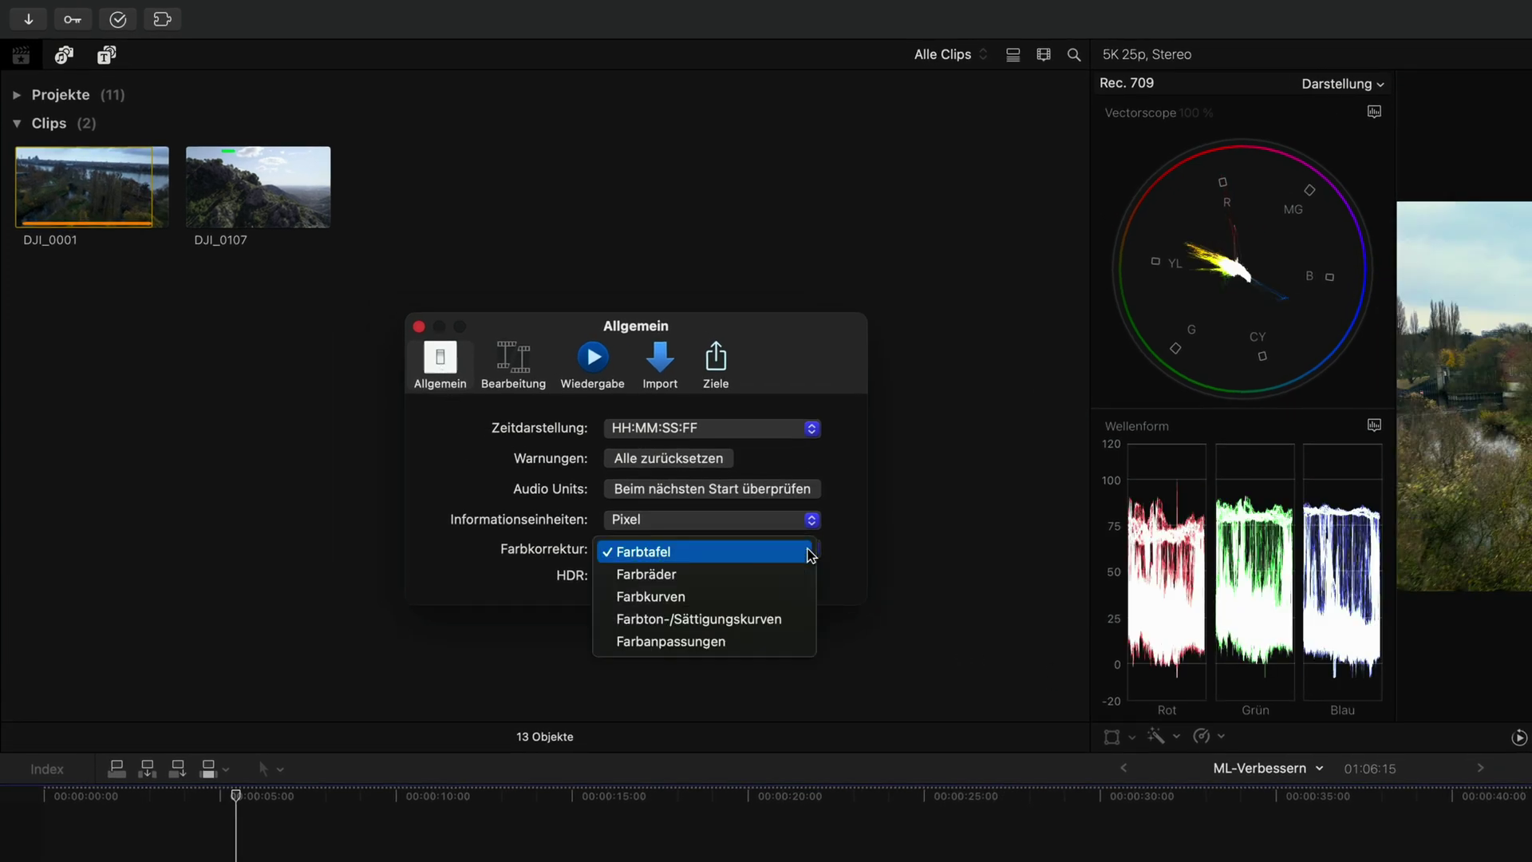
left_click(792, 644)
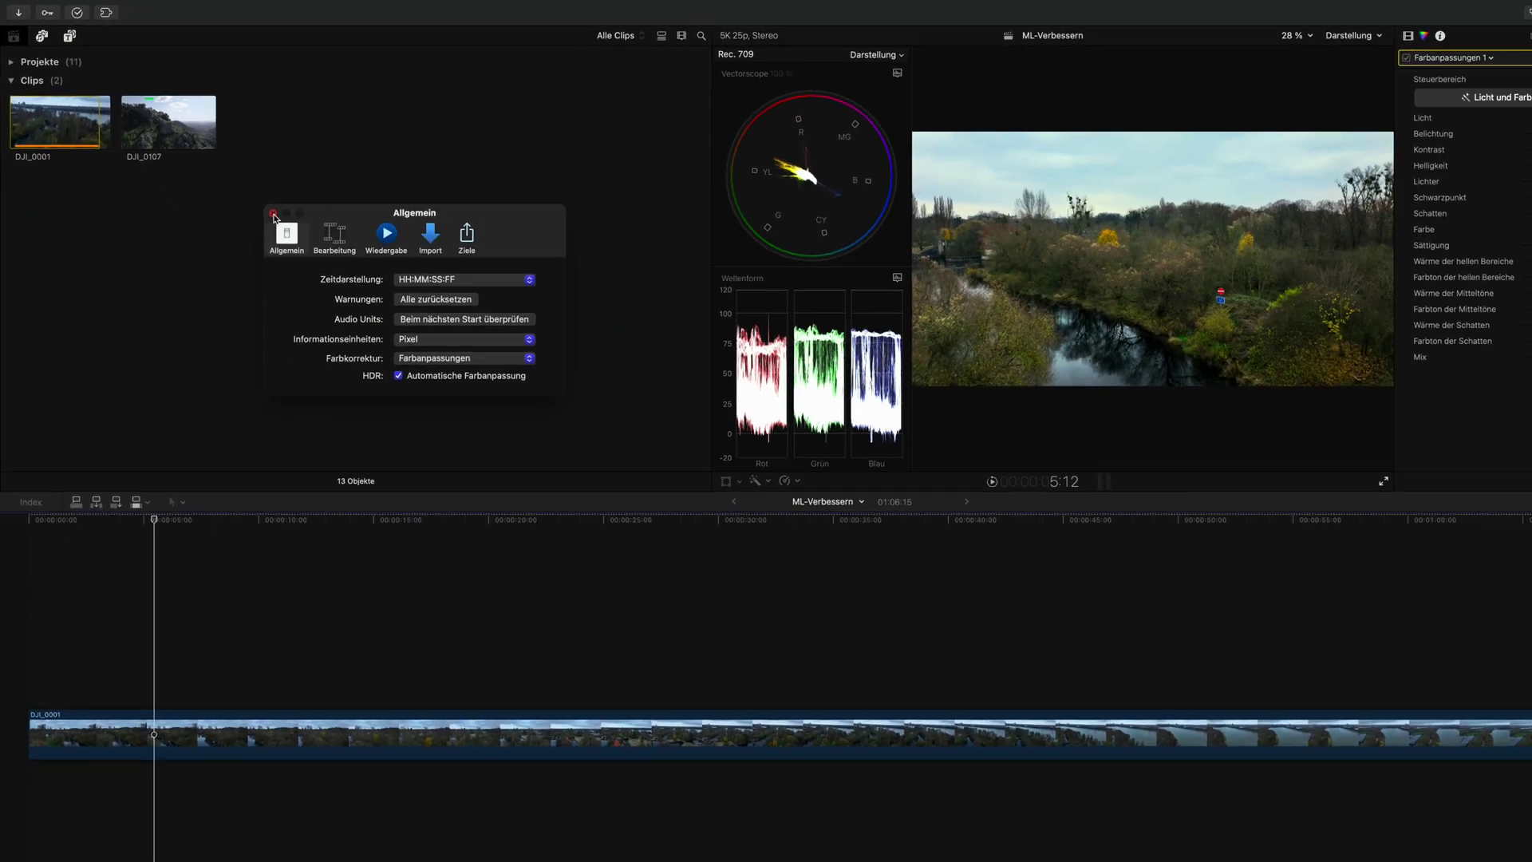
left_click(419, 328)
left_click(1270, 32)
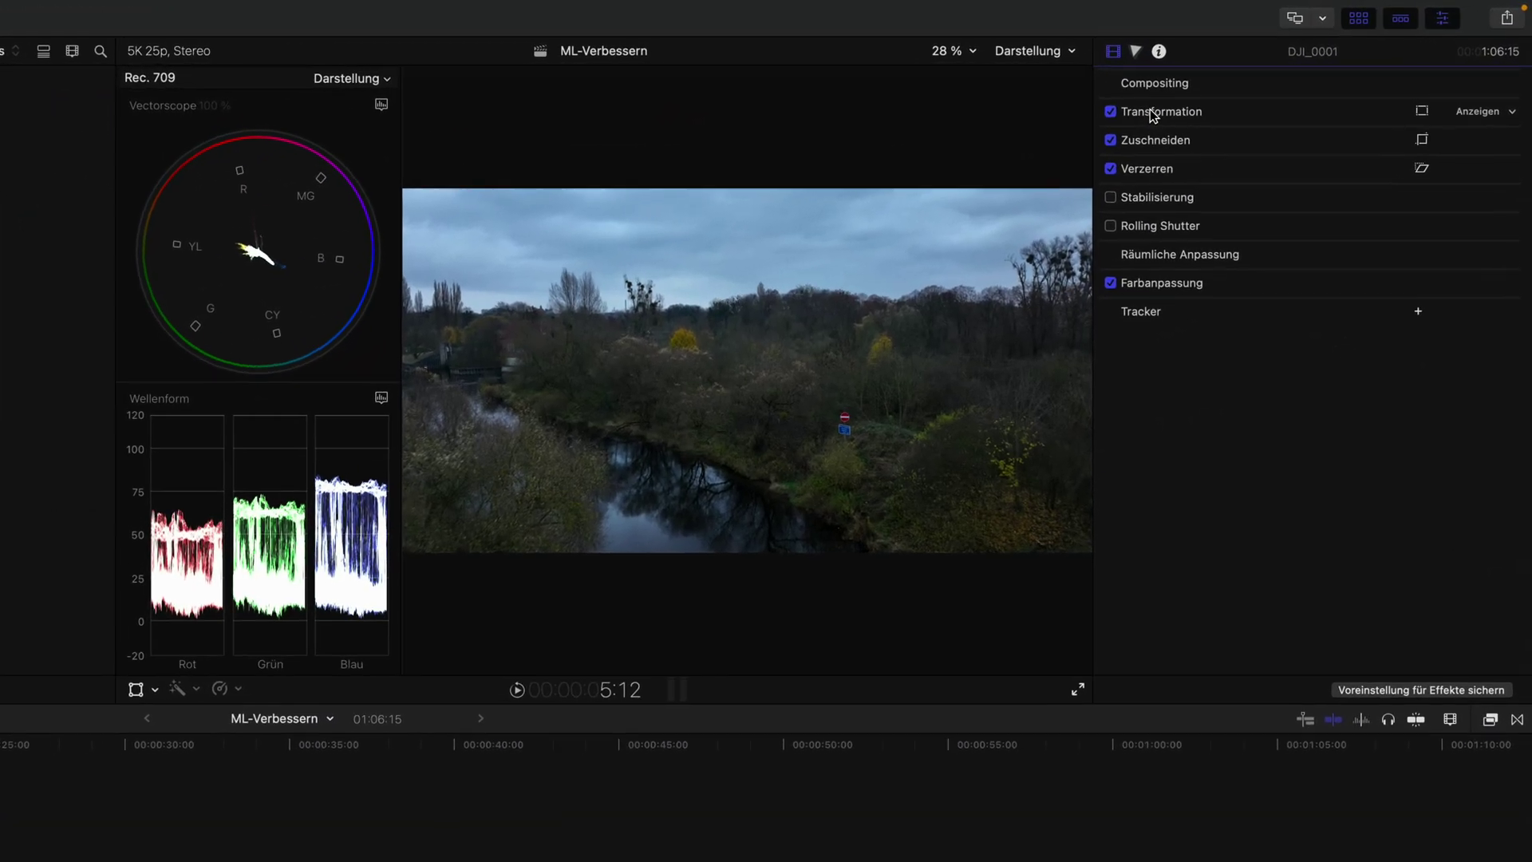
In the Color inspector, add a new Farbanpassungen using Licht und Farbe verbessern.
key("super+6")
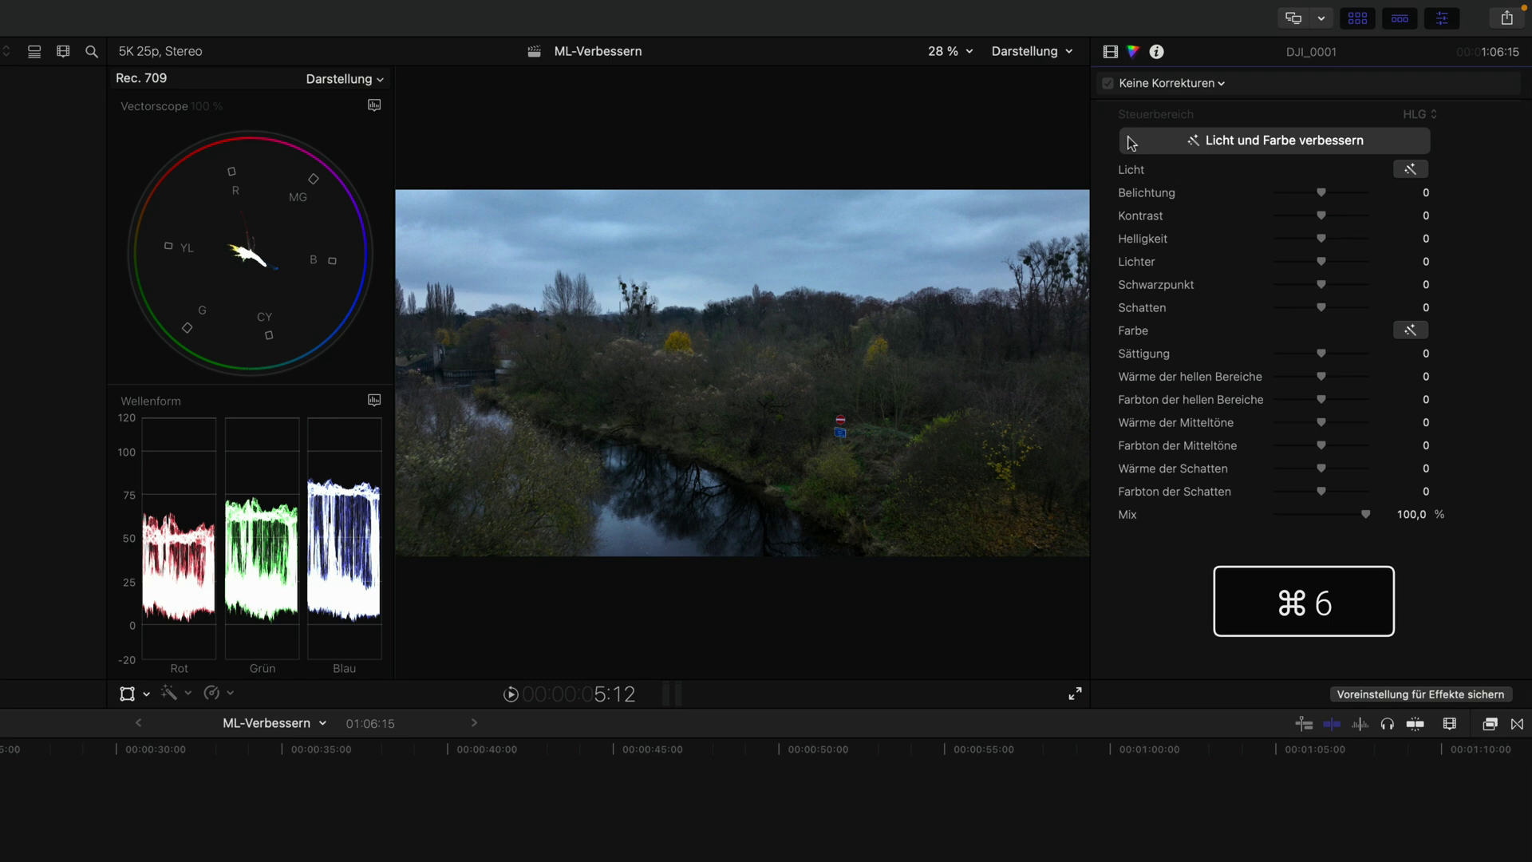
left_click(1381, 140)
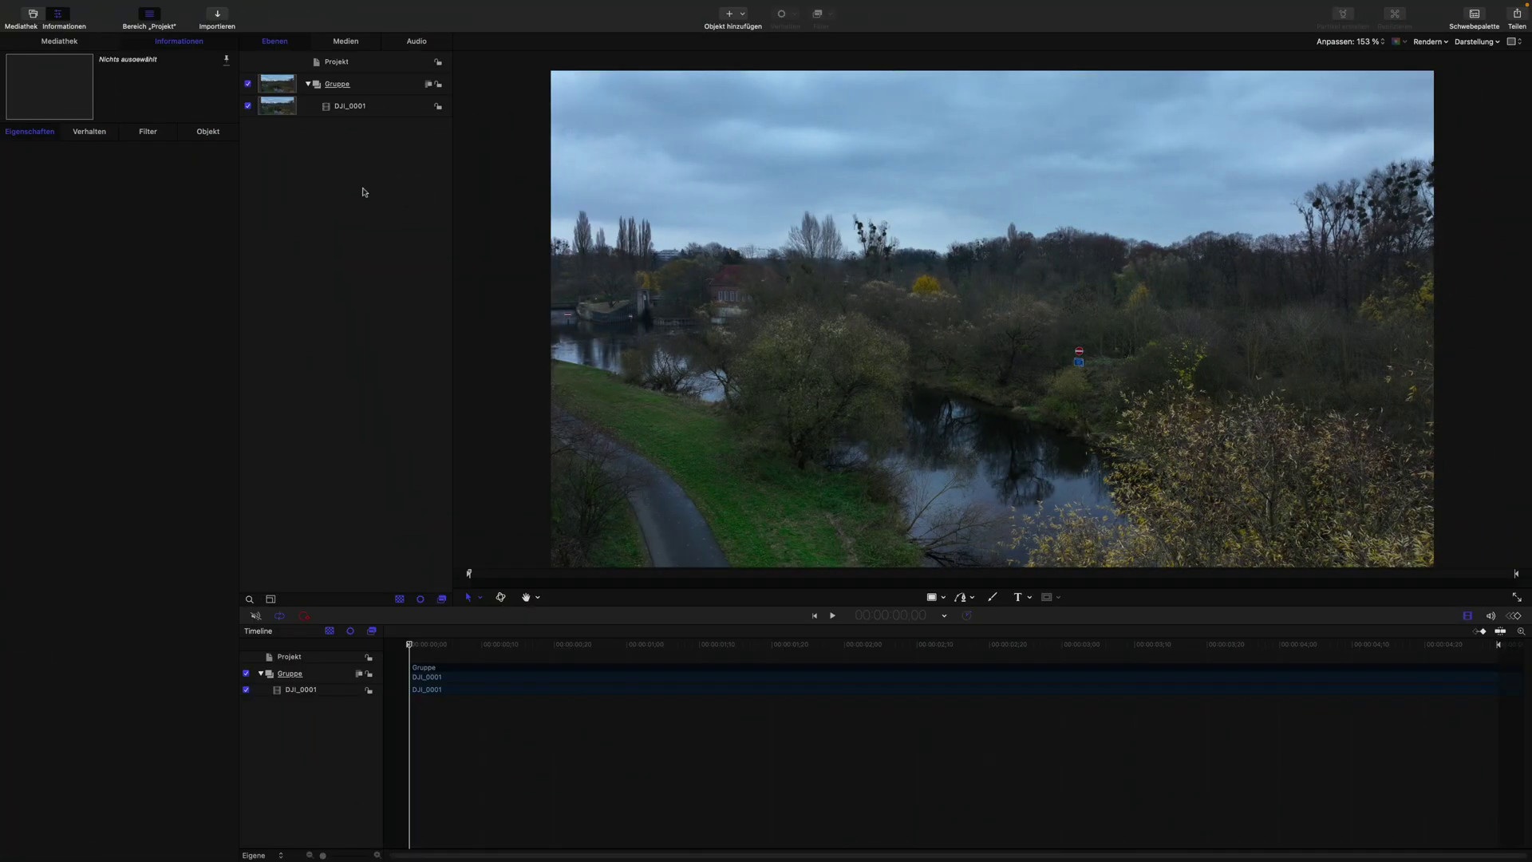
Apply Farbe > Farbanpassungen from the Filter menu to the DJI_0001 layer.
left_click(351, 111)
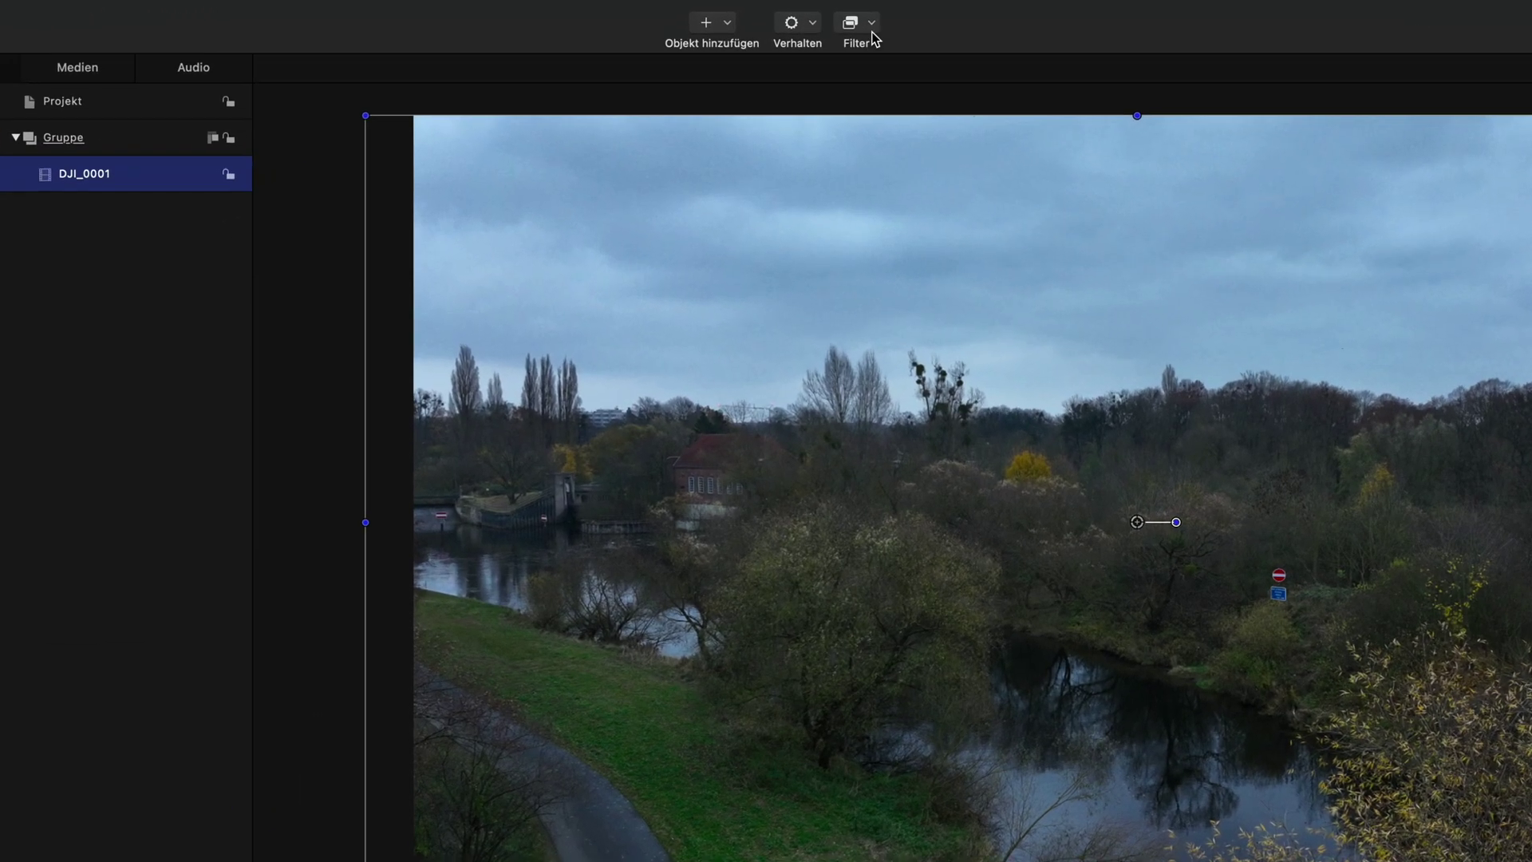
left_click(831, 15)
mouse_move(862, 110)
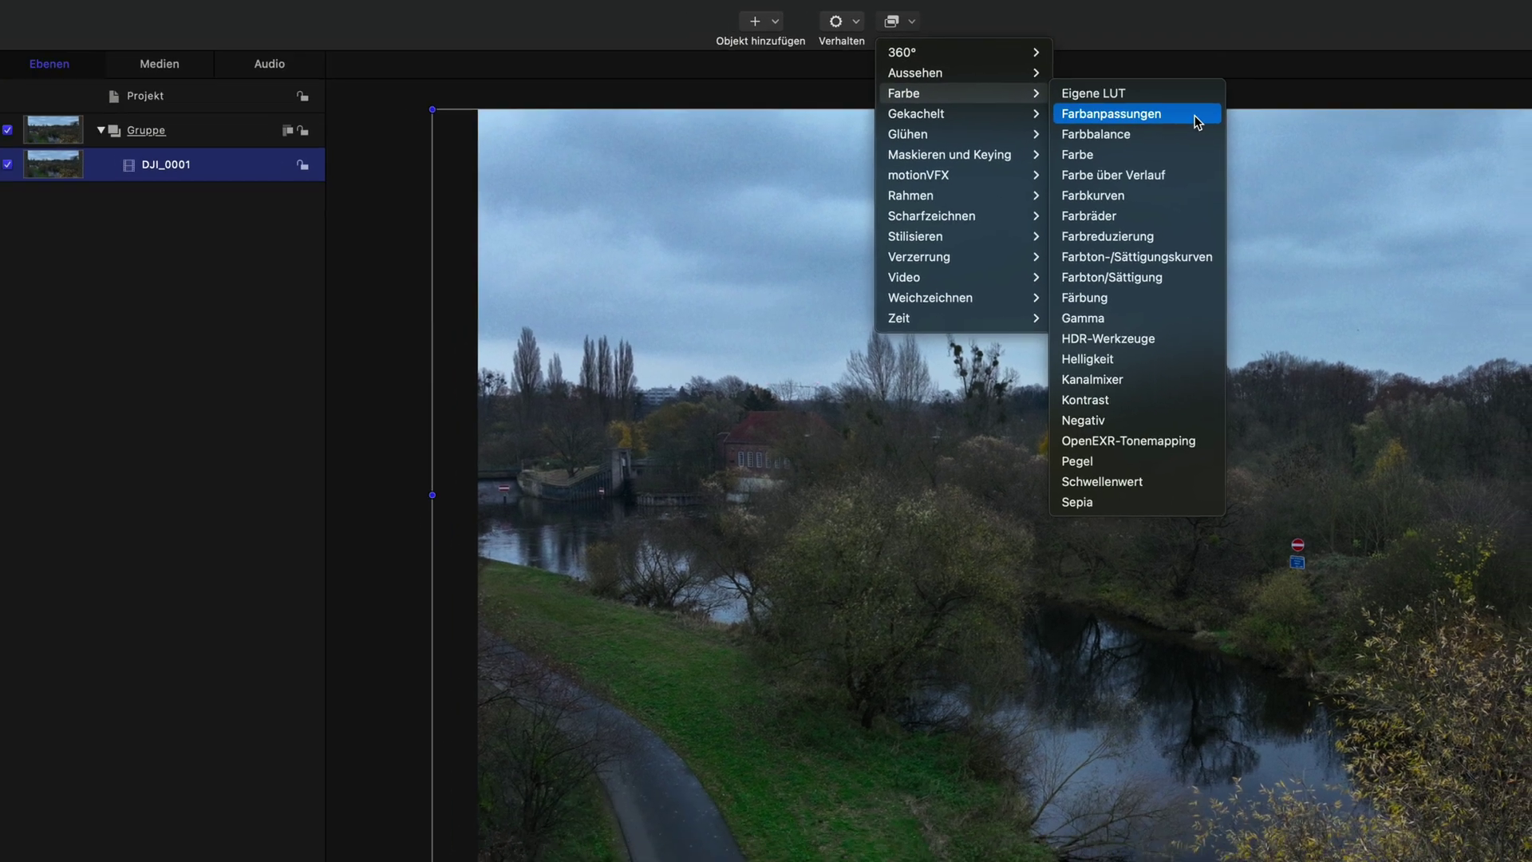
left_click(1185, 127)
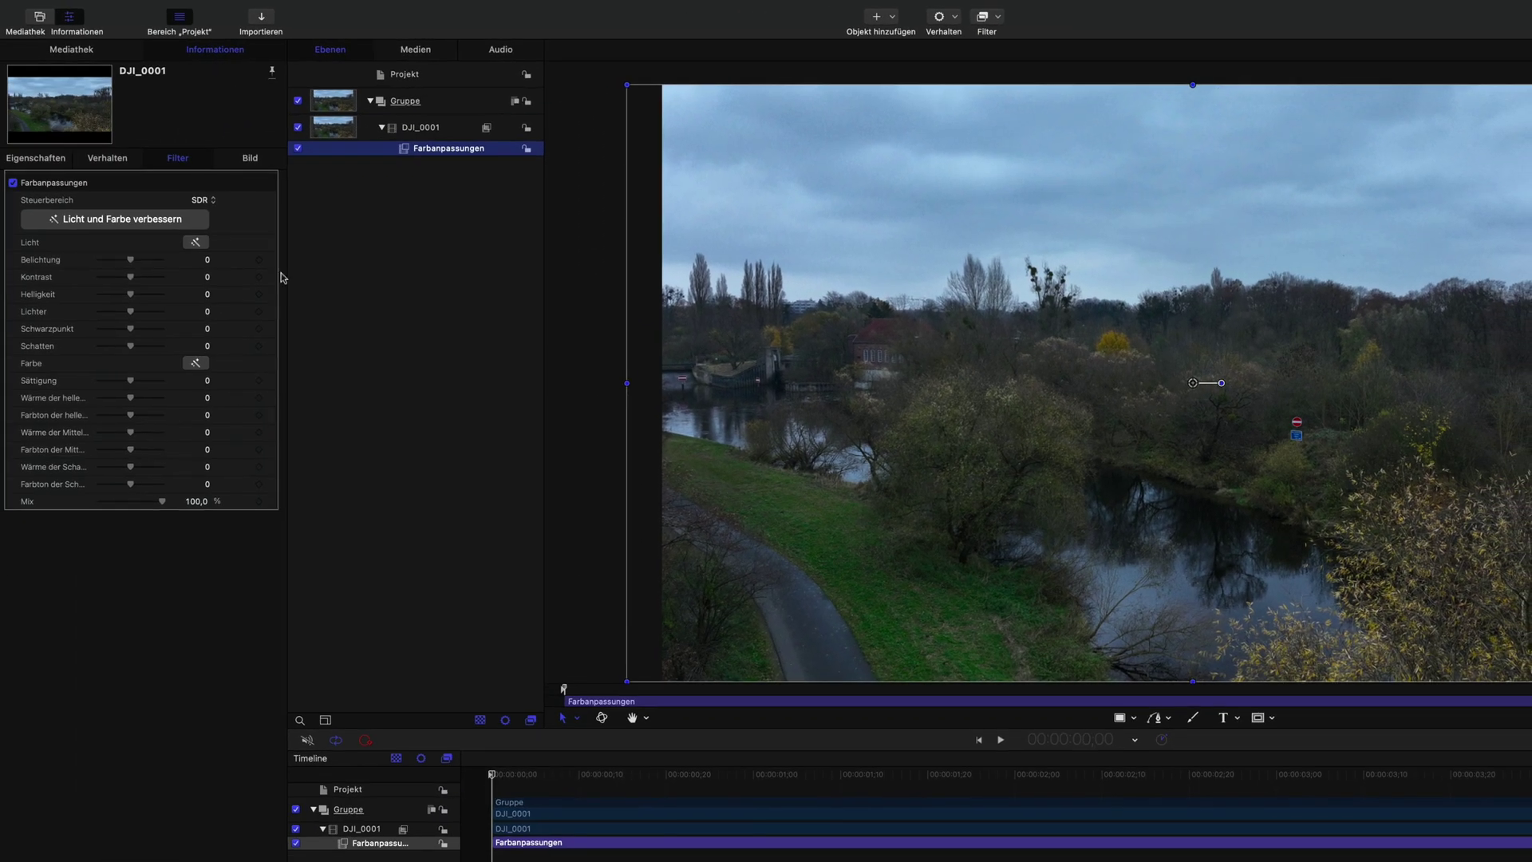
Auto-enhance with Licht und Farbe verbessern, then raise Helligkeit to 48.
left_click(149, 228)
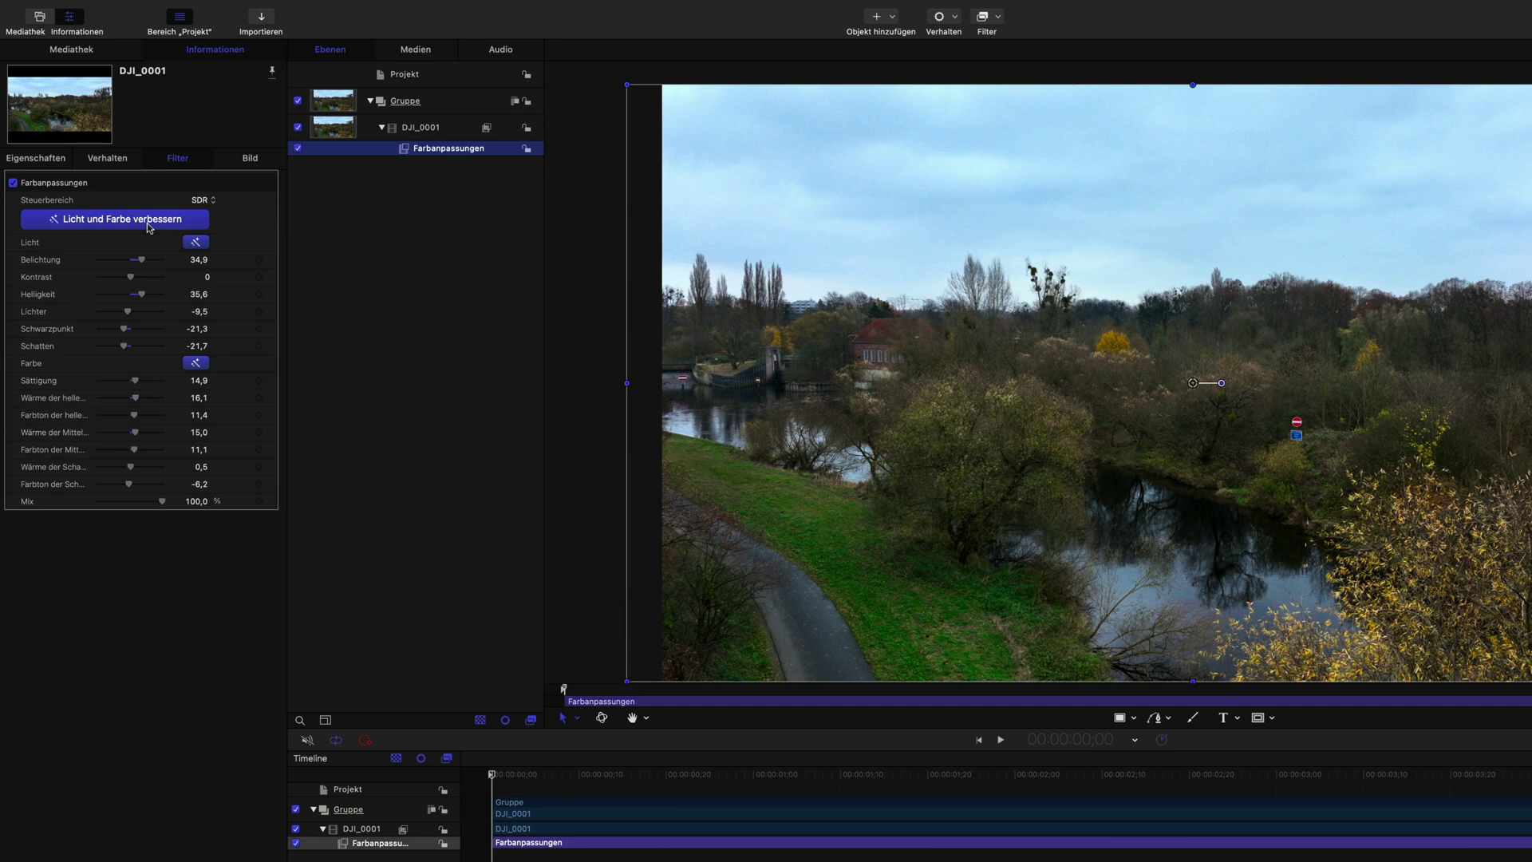
mouse_move(143, 262)
left_mouse_down()
mouse_move(116, 217)
mouse_move(99, 248)
mouse_move(115, 250)
left_mouse_up()
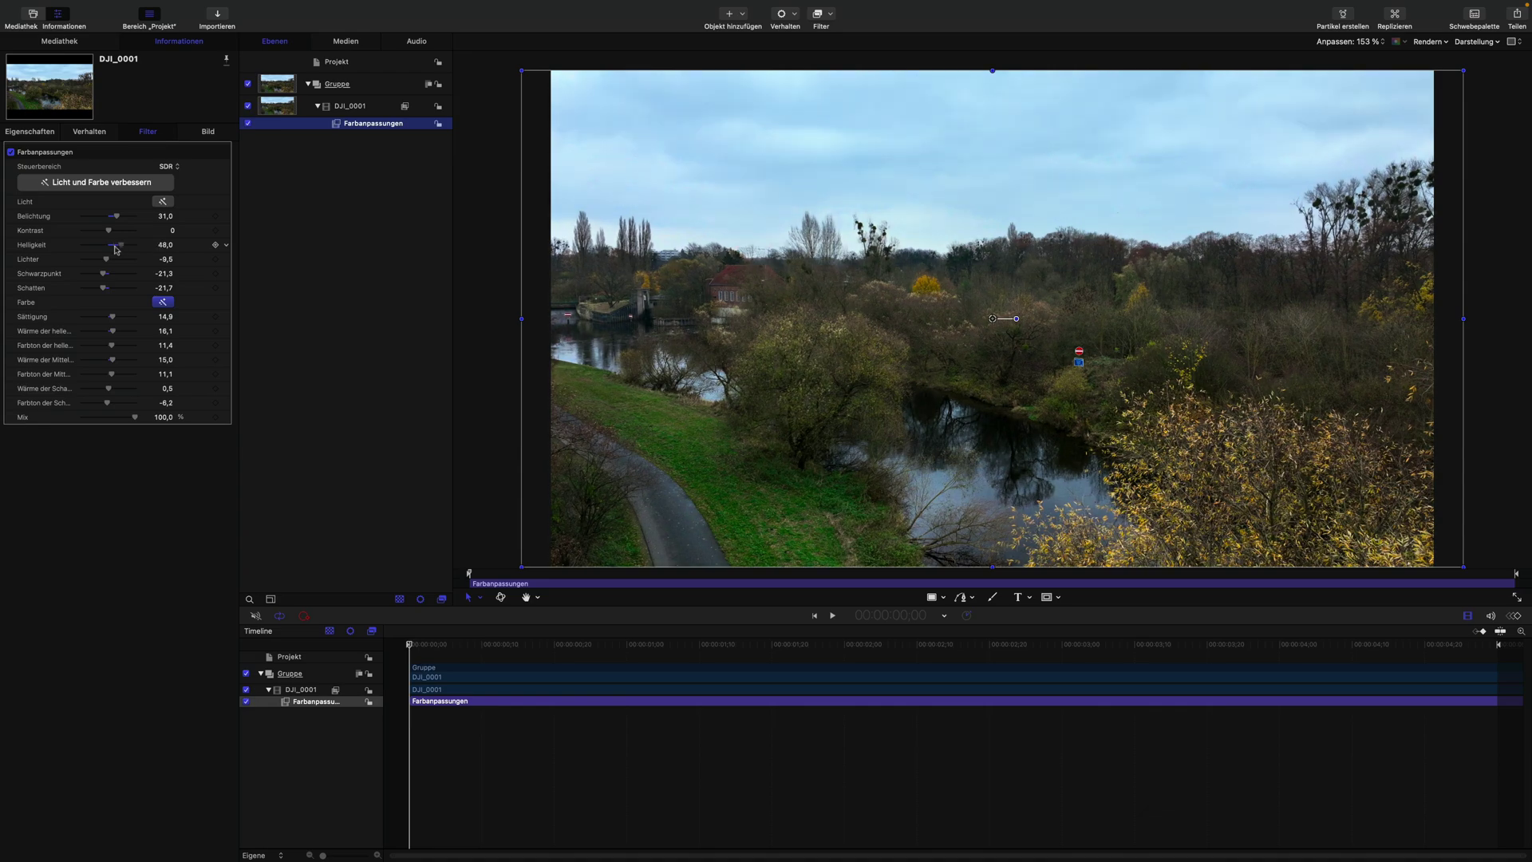